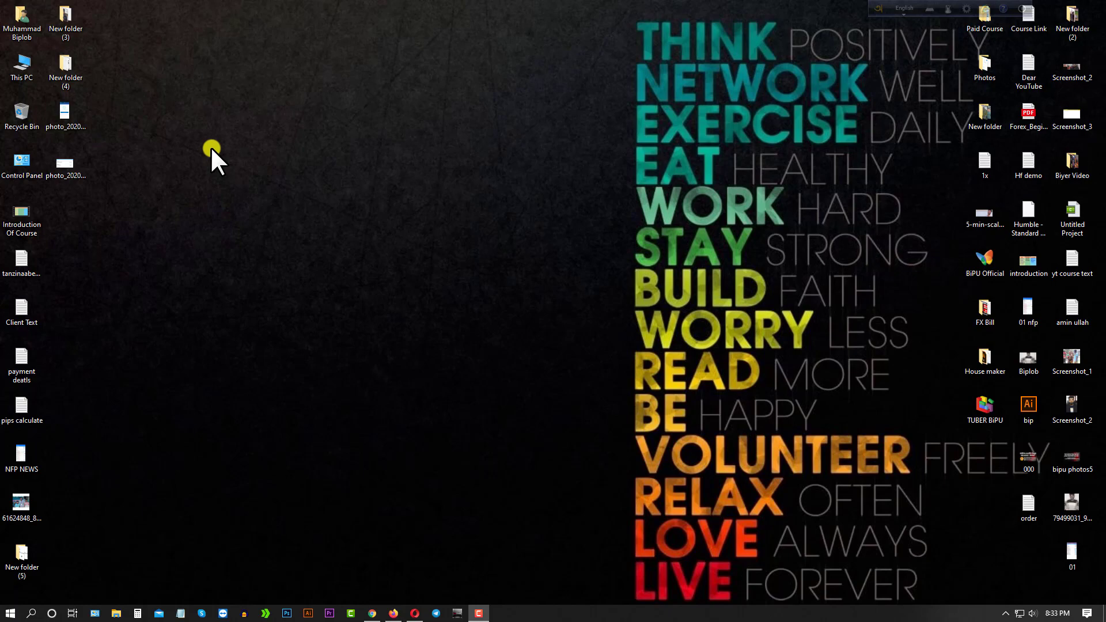
{"action": "left_click", "coordinate": [371, 613]}
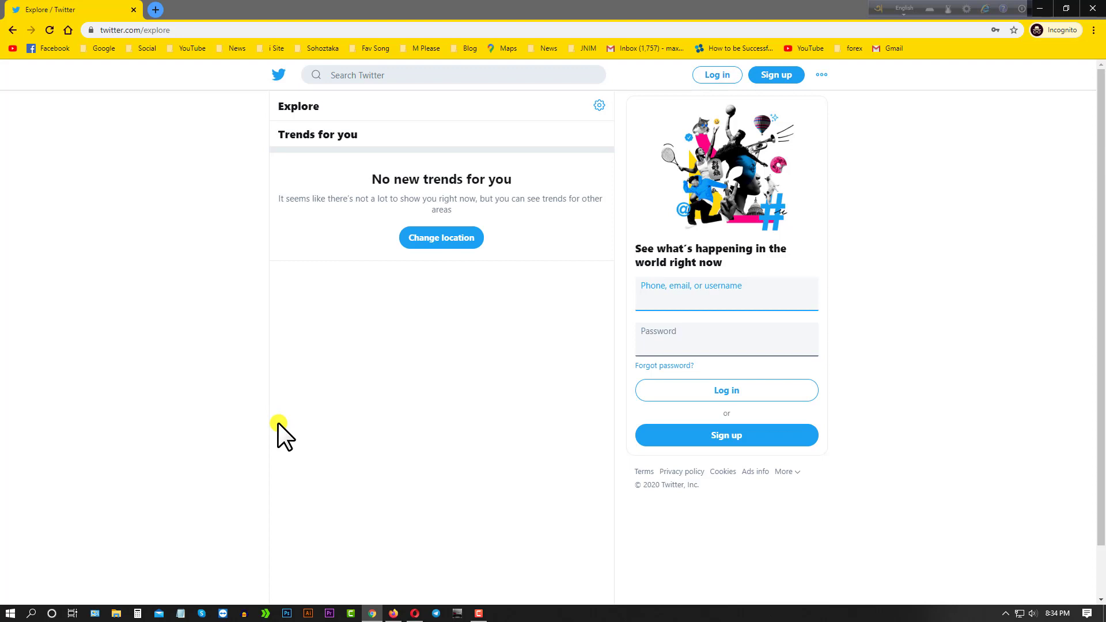
{"action": "left_click", "coordinate": [775, 77]}
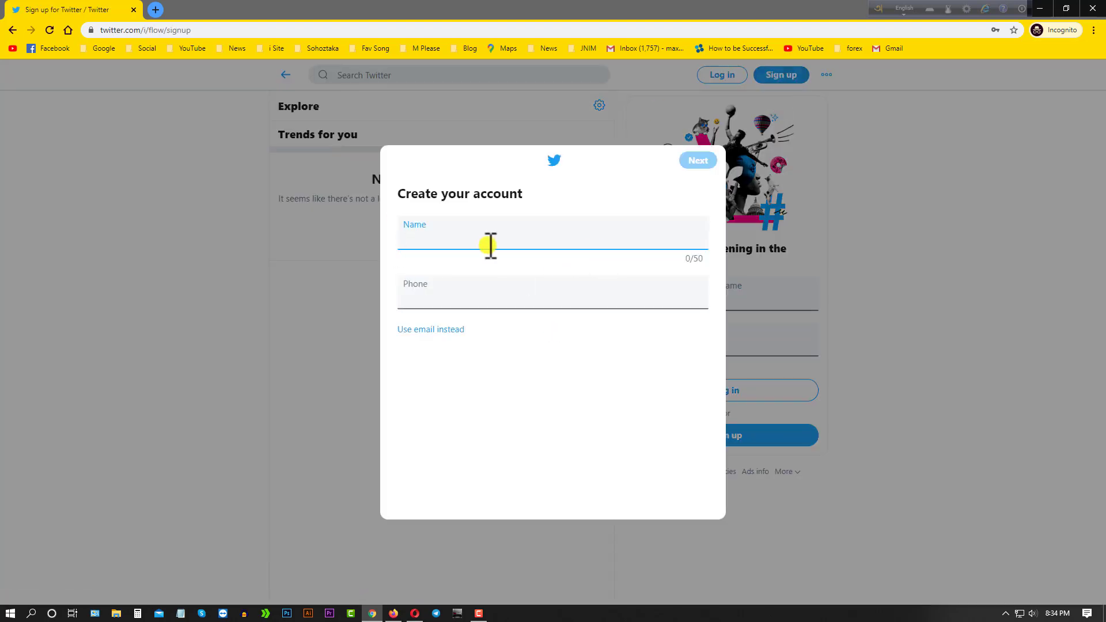
{"action": "left_click", "coordinate": [429, 237]}
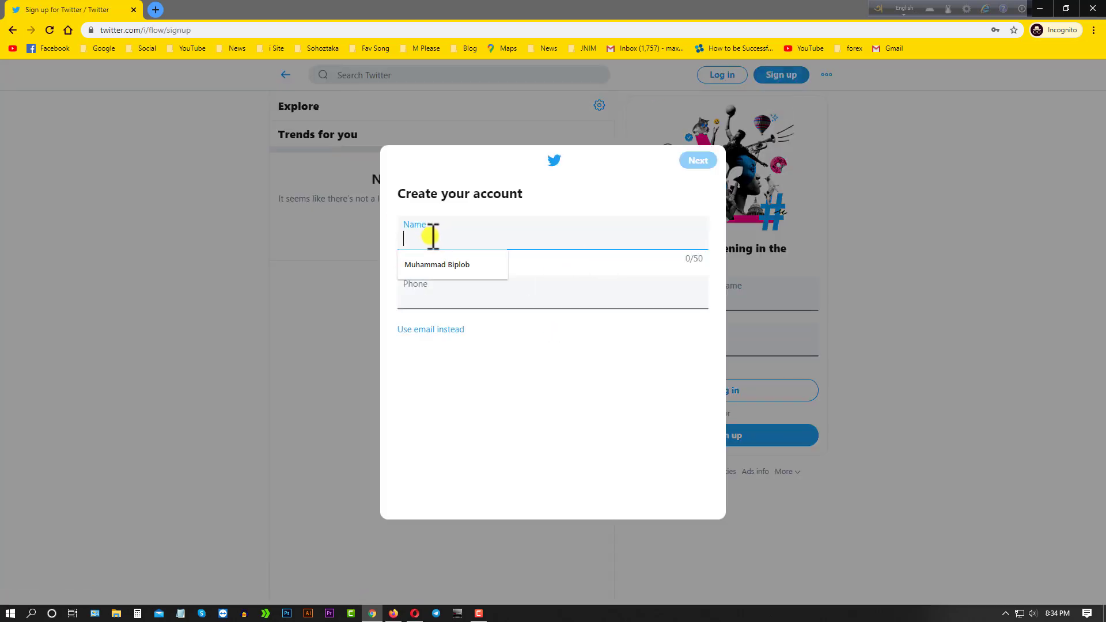
{"action": "left_click", "coordinate": [459, 265]}
- Switch the sign-up form from phone to email registration
{"action": "left_click", "coordinate": [482, 303]}
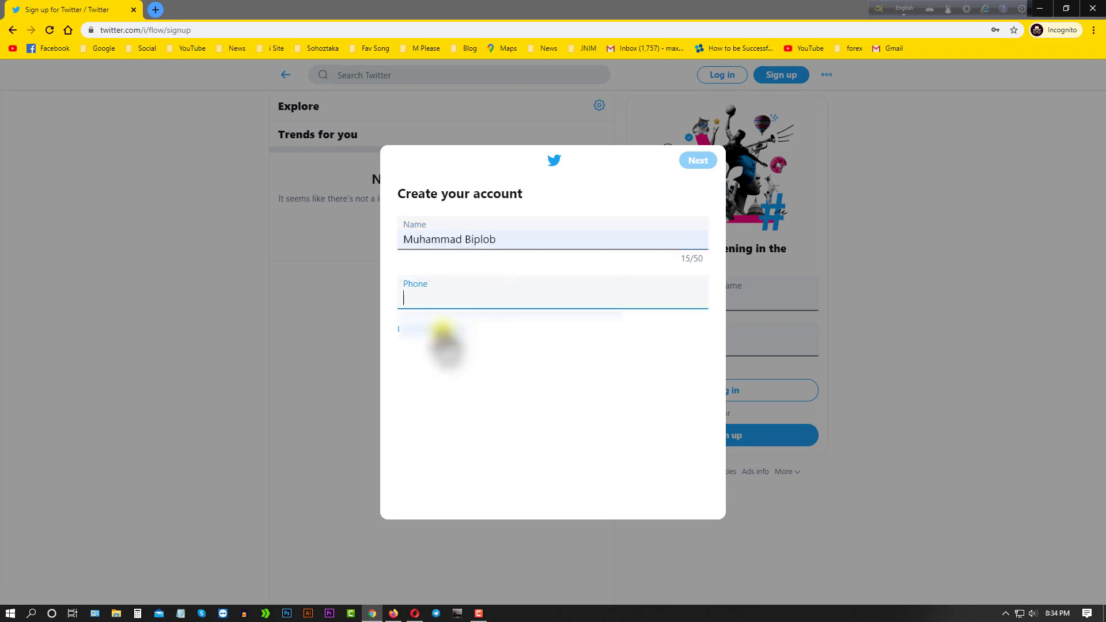
{"action": "left_click", "coordinate": [448, 329]}
{"action": "left_click", "coordinate": [458, 299]}
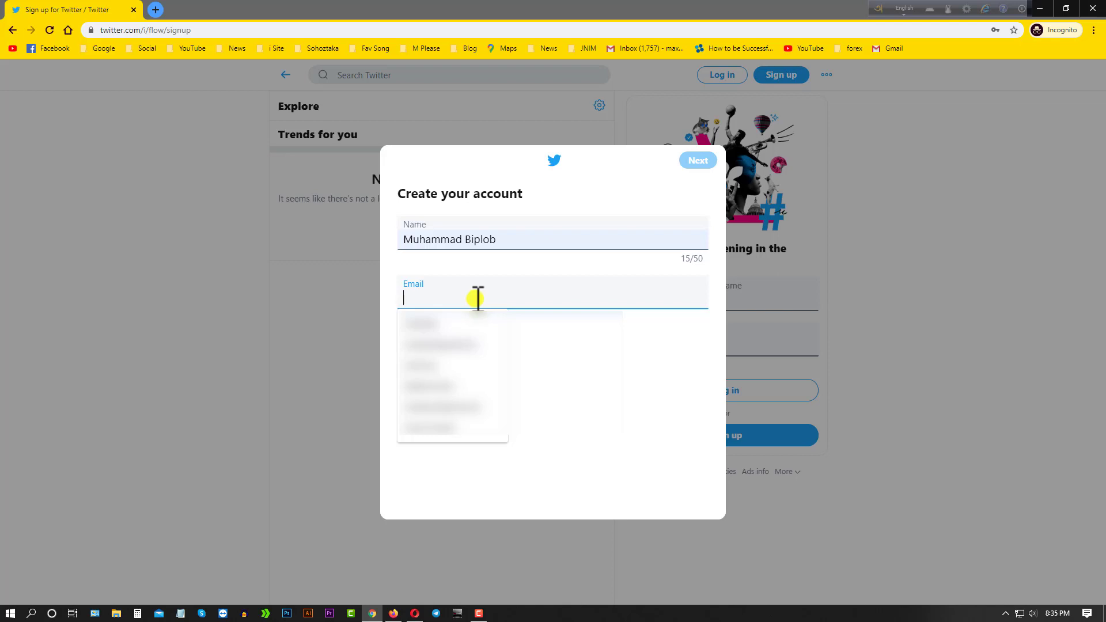
- Replace the account name with "Forex Billionaire Hub", copied from the welcome heading of the FX Billionaire Hub site in Opera
{"action": "left_click_drag", "start_coordinate": [500, 239], "coordinate": [382, 246]}
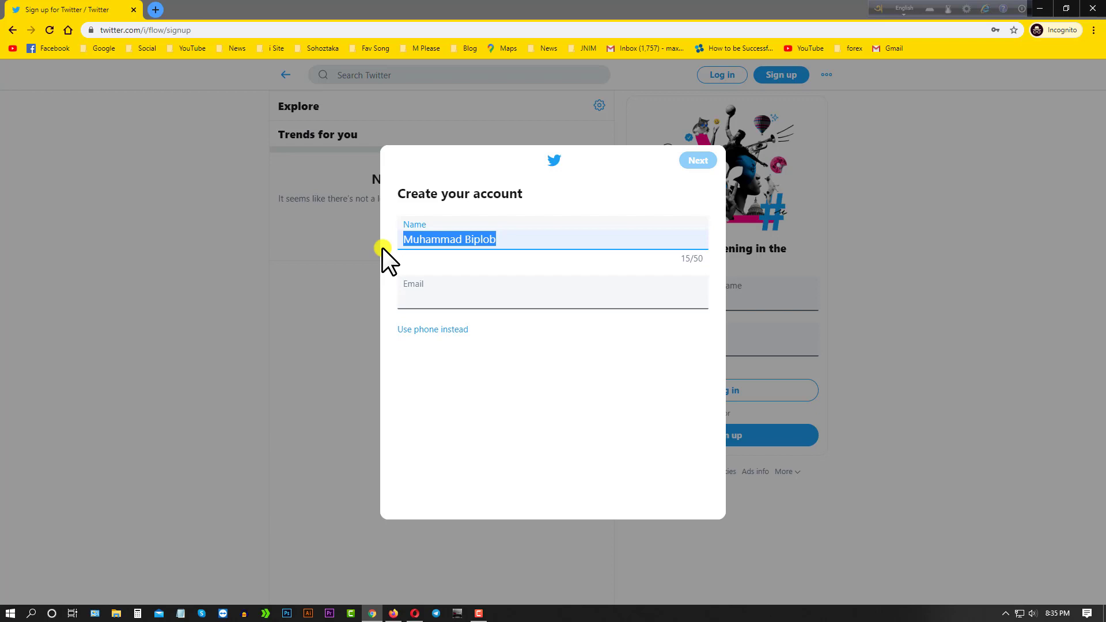
{"action": "left_click", "coordinate": [415, 613]}
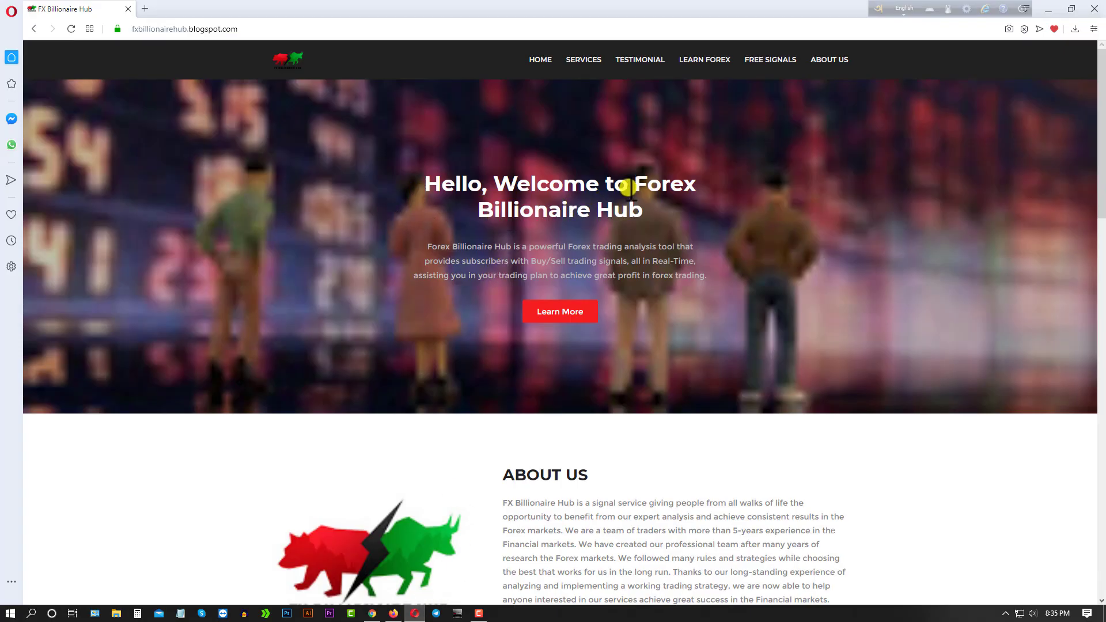
{"action": "left_click_drag", "start_coordinate": [633, 185], "coordinate": [647, 209]}
{"action": "key", "text": "ctrl+c"}
{"action": "right_click", "coordinate": [634, 208]}
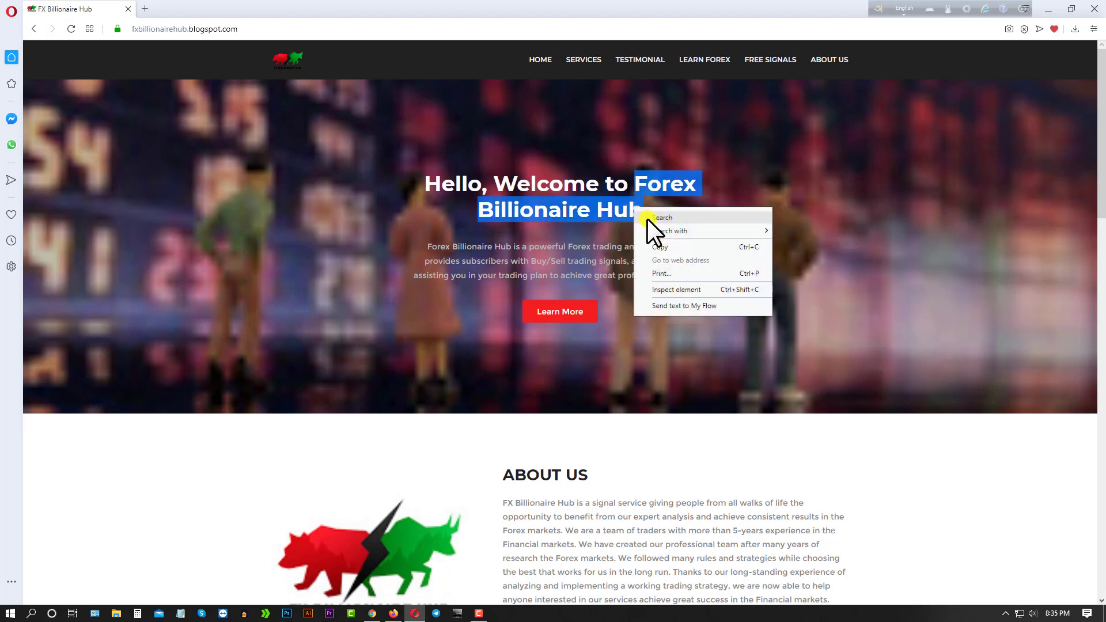
{"action": "left_click", "coordinate": [657, 246]}
{"action": "left_click", "coordinate": [1047, 9]}
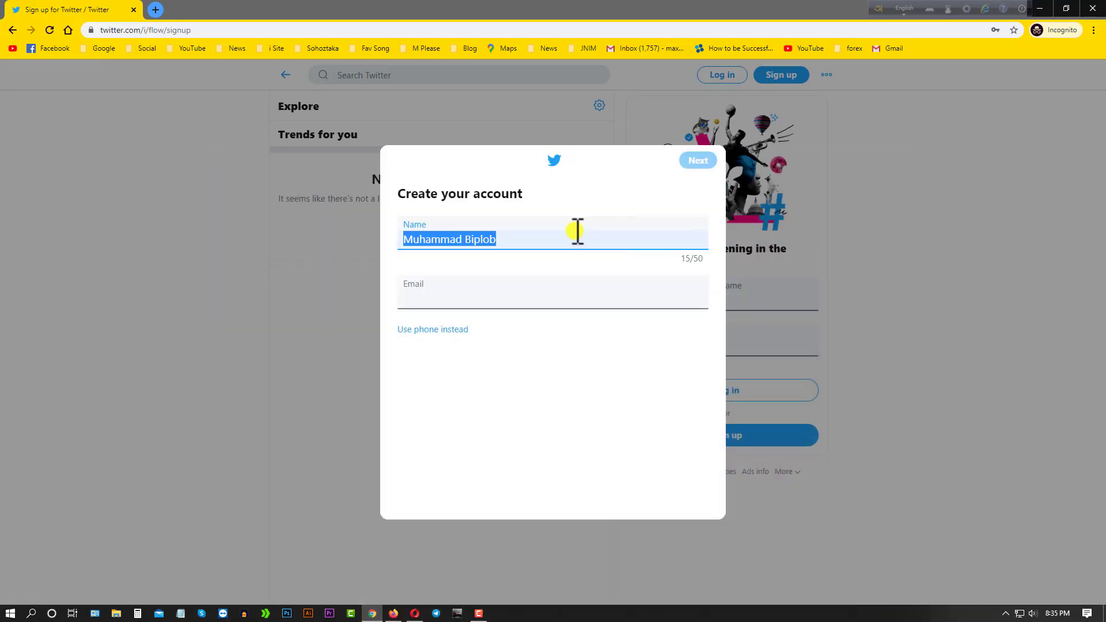
{"action": "left_click_drag", "start_coordinate": [537, 240], "coordinate": [383, 248]}
{"action": "key", "text": "ctrl+v"}
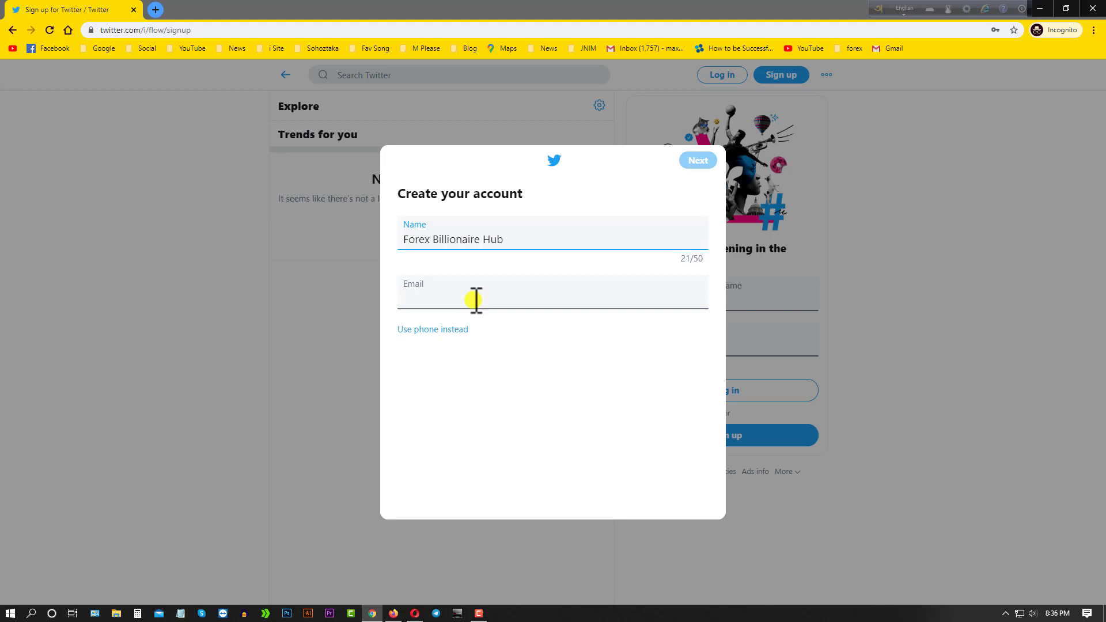
- Fill in the account's email address and submit the sign-up with web content tracking enabled
{"action": "left_click", "coordinate": [471, 297]}
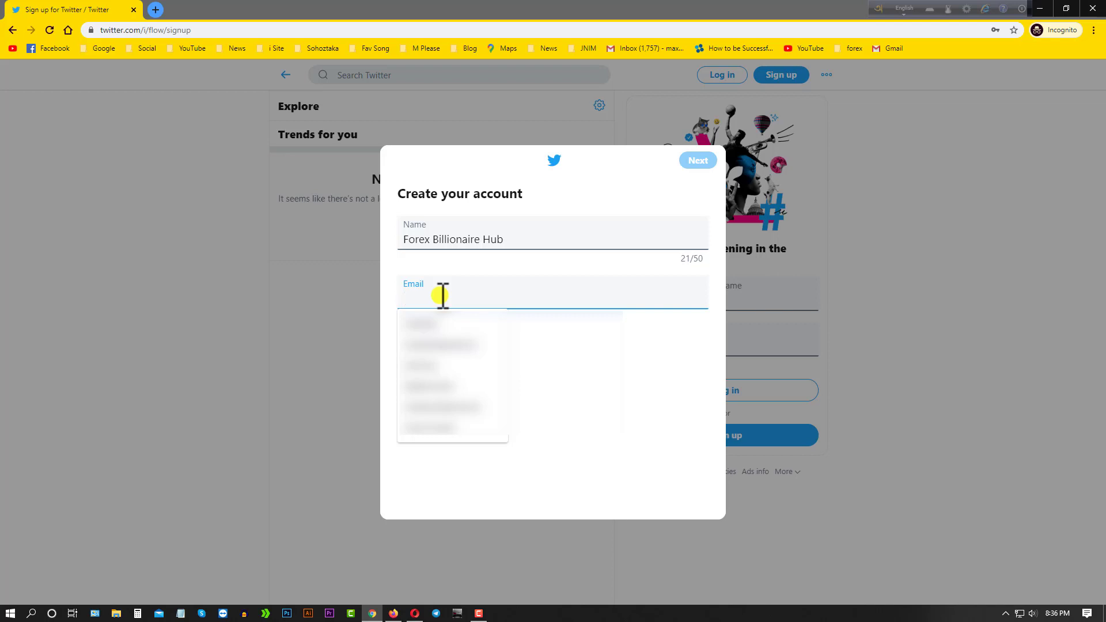
{"action": "key", "text": "ctrl+v"}
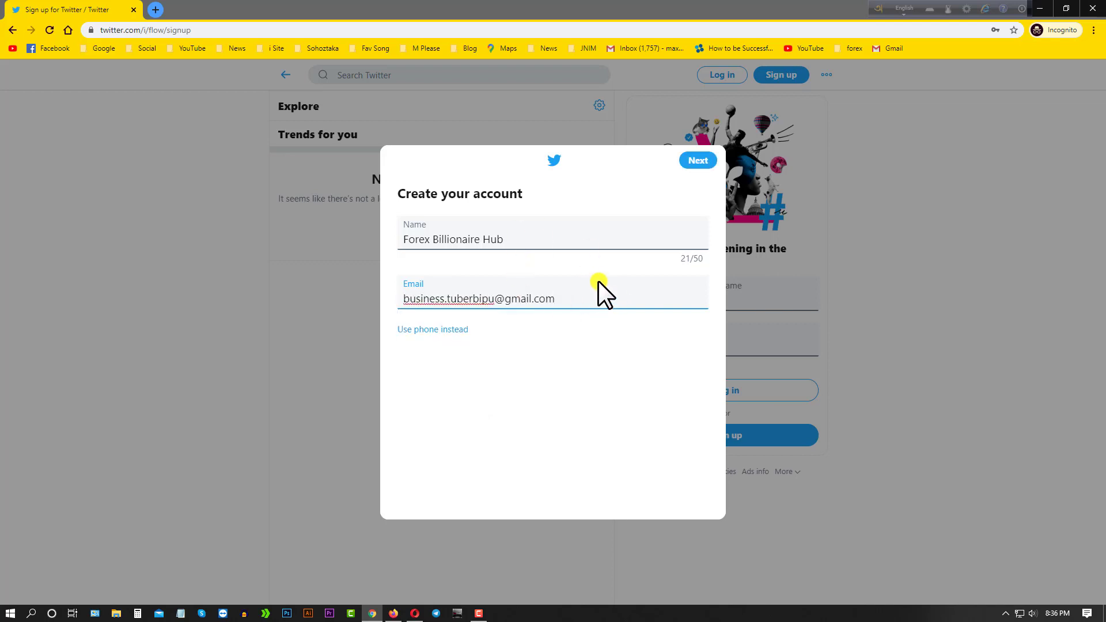
{"action": "left_click", "coordinate": [695, 160]}
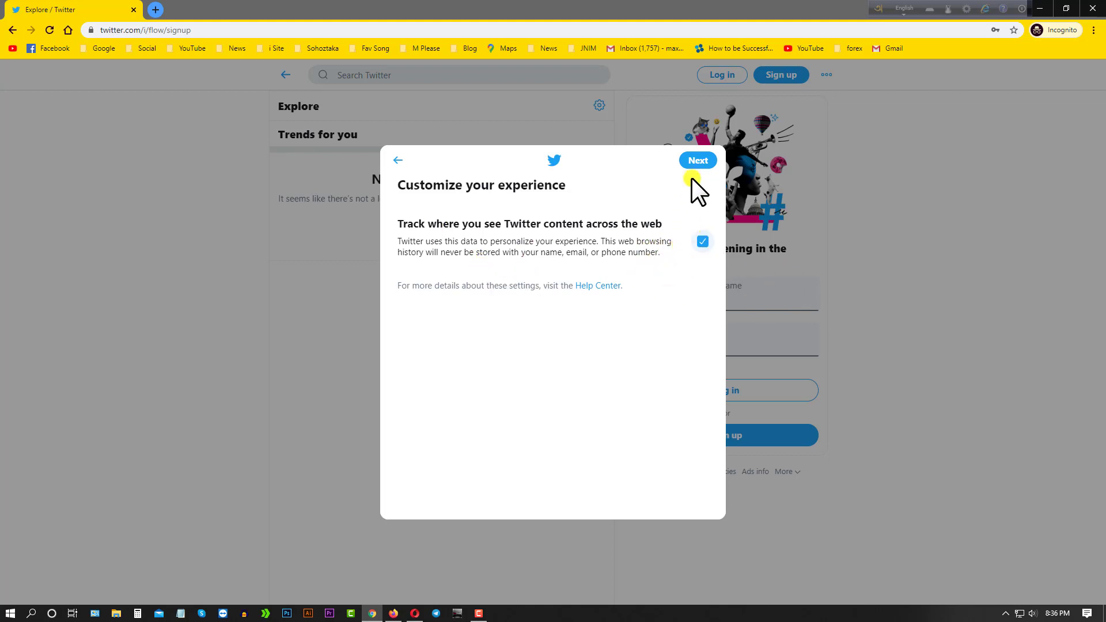
{"action": "left_click", "coordinate": [696, 160]}
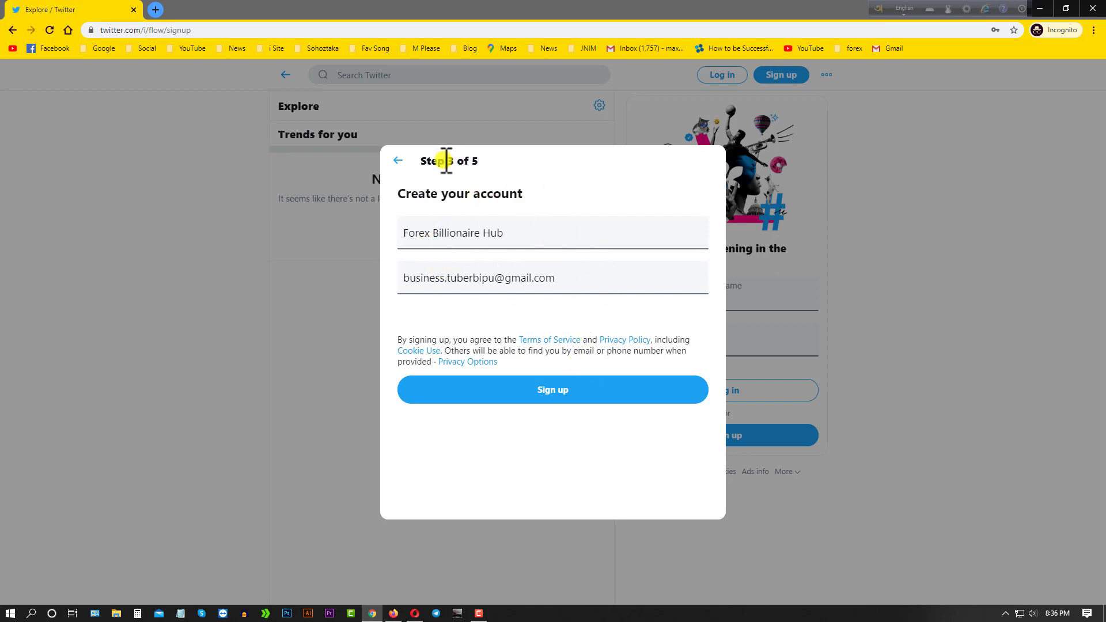
{"action": "left_click", "coordinate": [572, 402]}
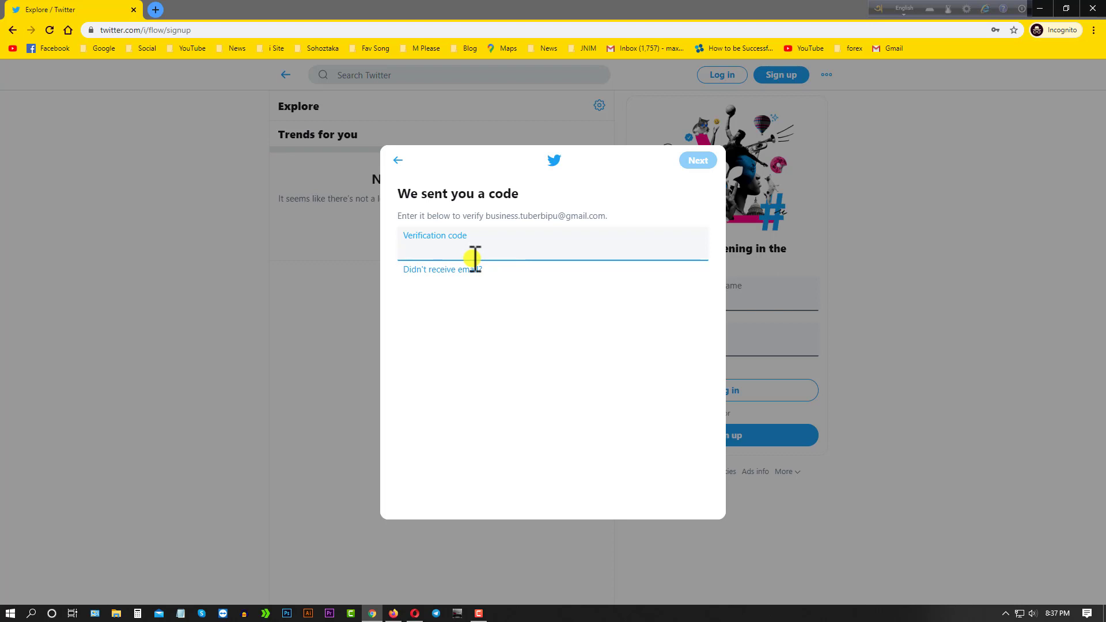
- Try to verify the email address with the copied verification code
{"action": "right_click", "coordinate": [439, 249]}
{"action": "left_click", "coordinate": [469, 325]}
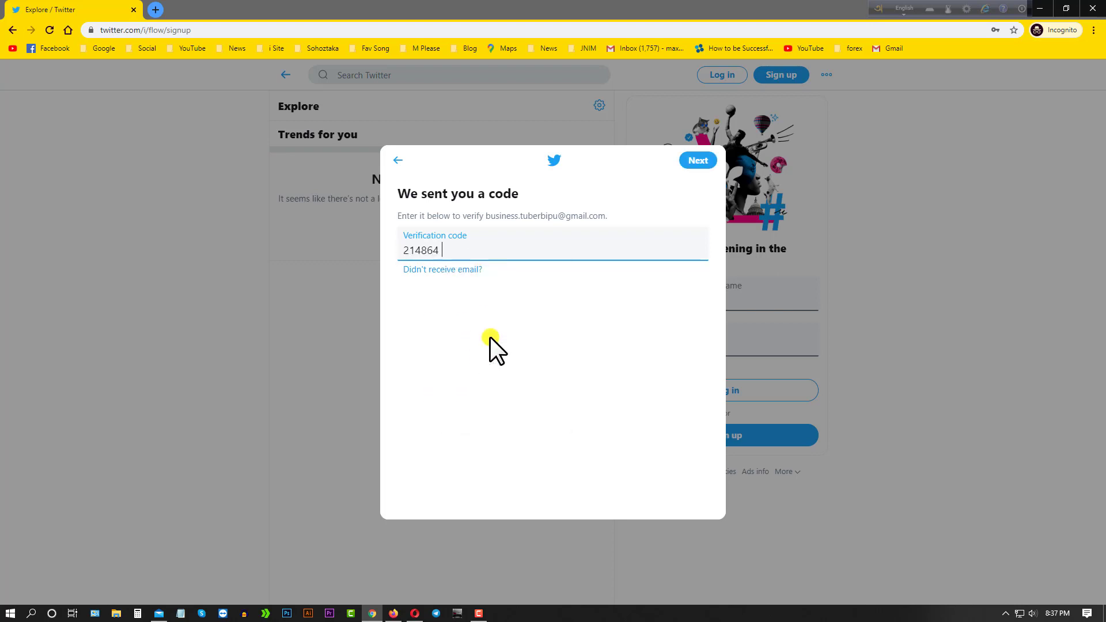
{"action": "left_click", "coordinate": [698, 162]}
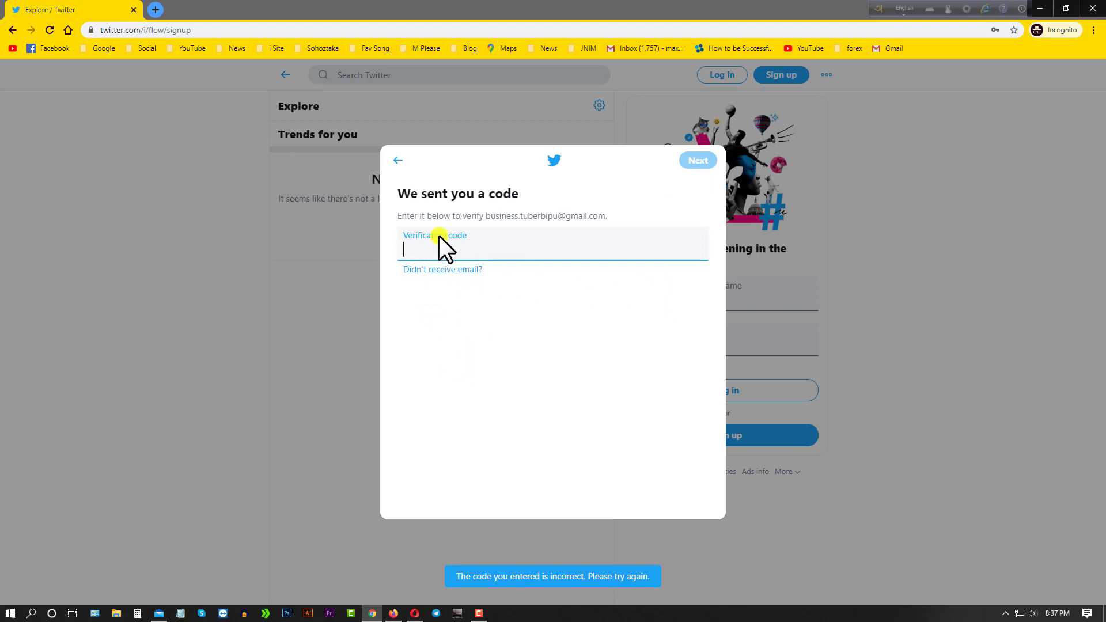
- Enter the copied verification code again and submit it to verify the email address
{"action": "right_click", "coordinate": [419, 254]}
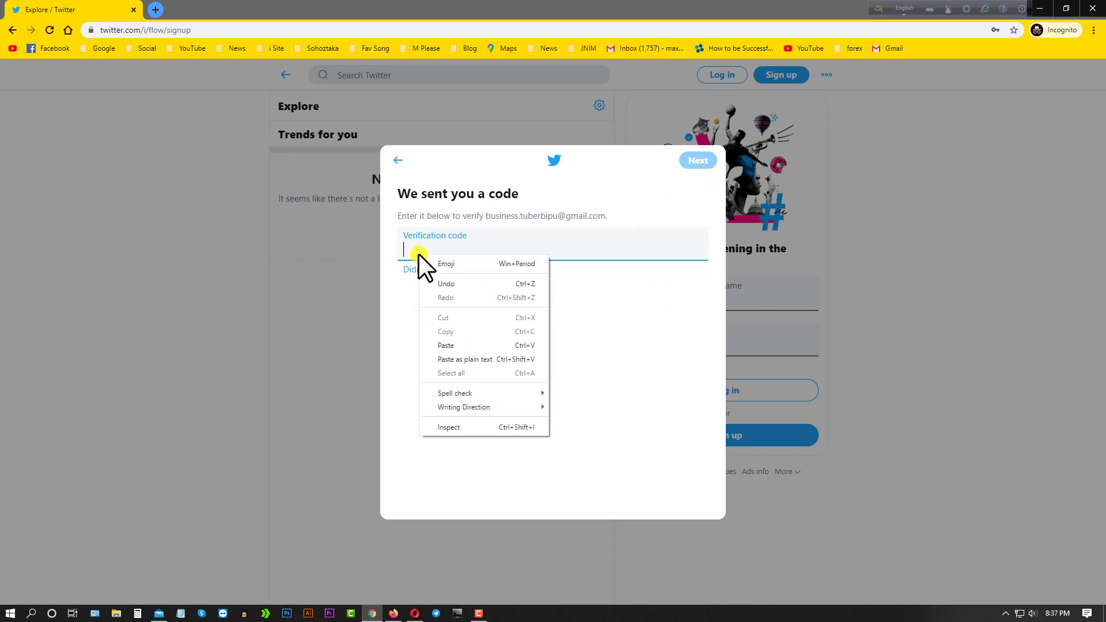
{"action": "left_click", "coordinate": [446, 344]}
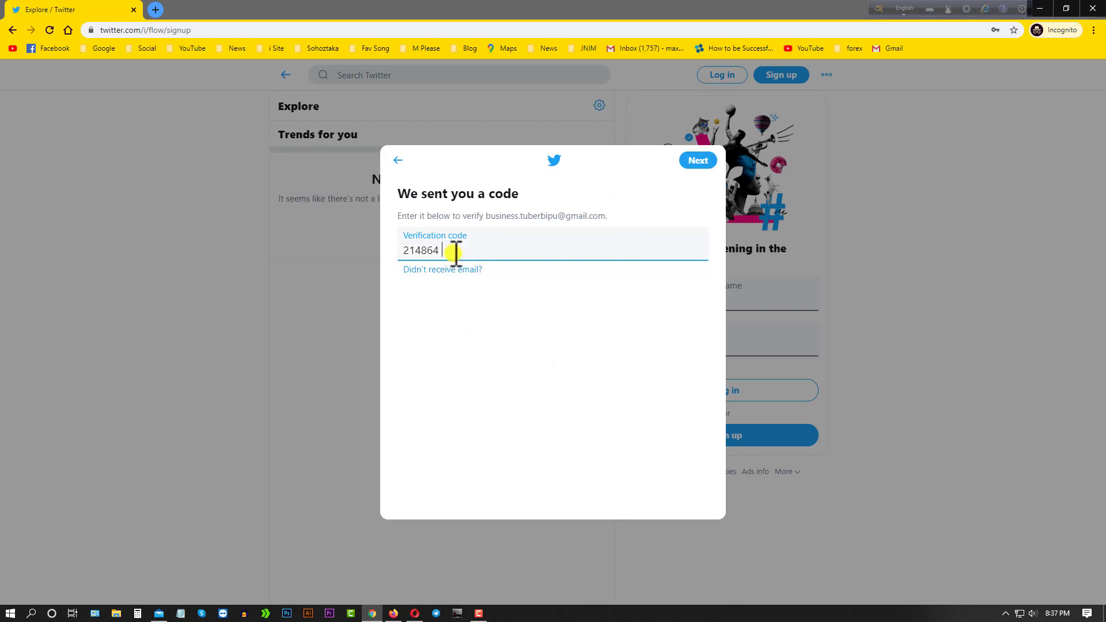
{"action": "left_click", "coordinate": [696, 161]}
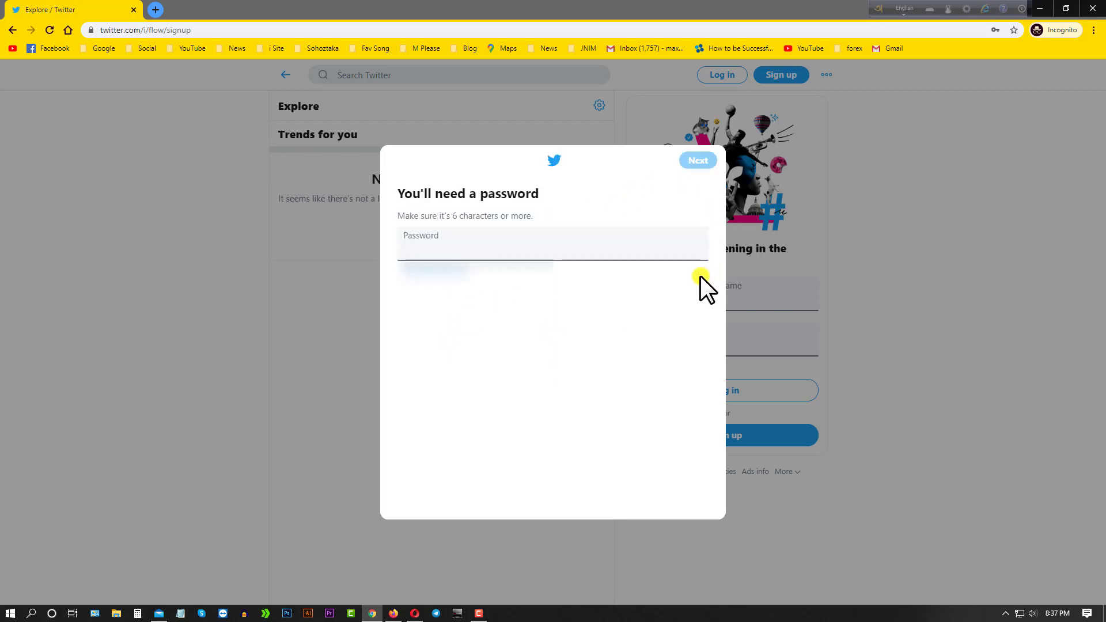
- Set the account password for the new Twitter account and continue
{"action": "left_click", "coordinate": [452, 251]}
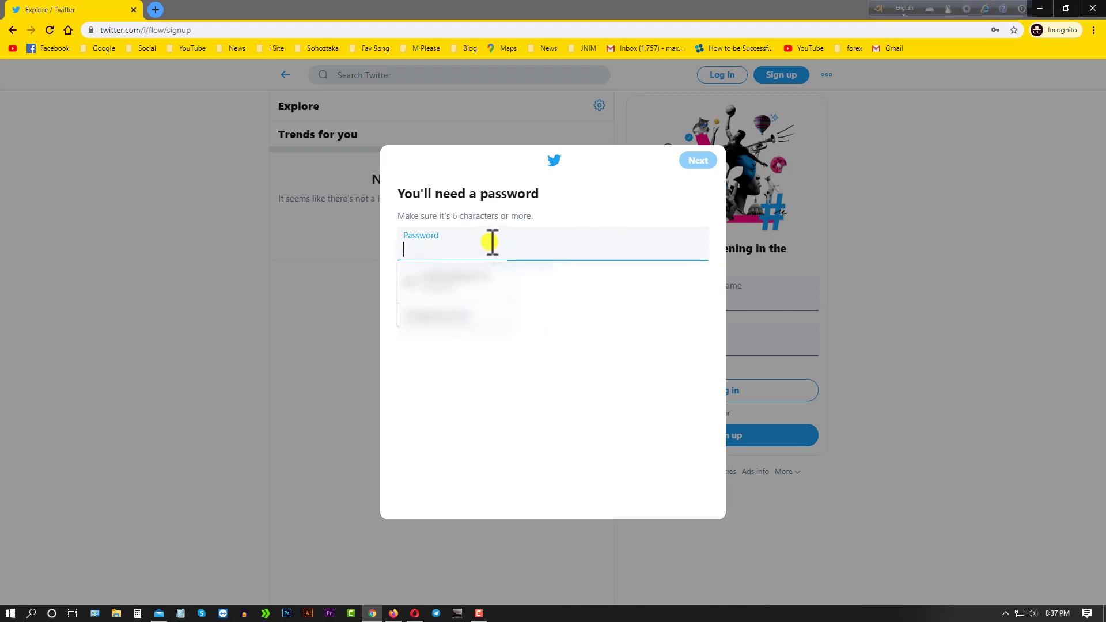
{"action": "type", "text": "•••••••••••"}
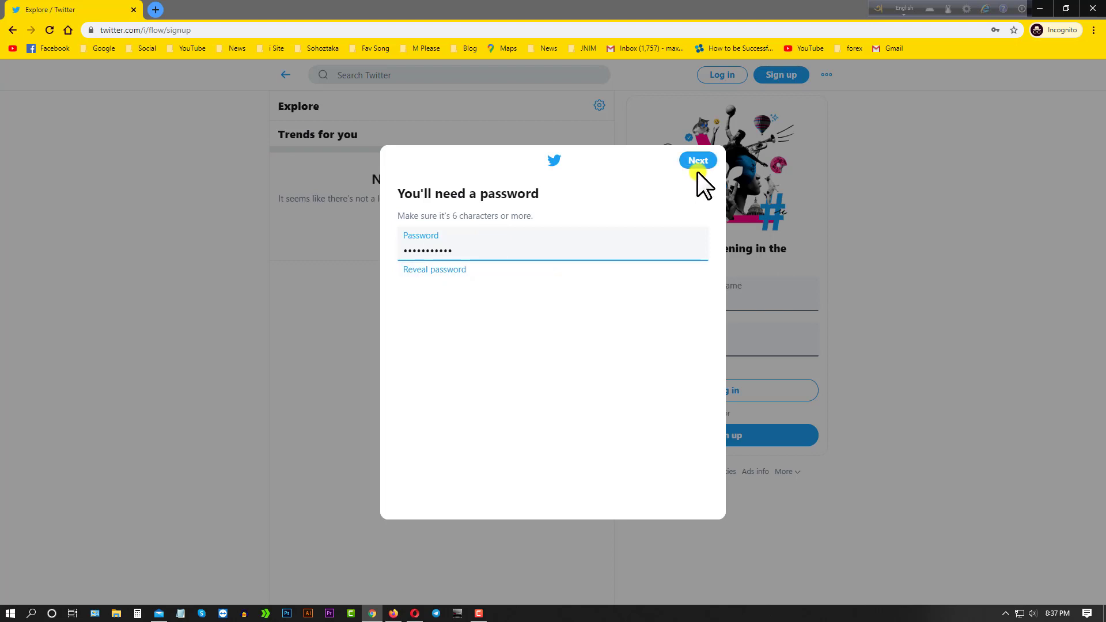
{"action": "left_click", "coordinate": [700, 166]}
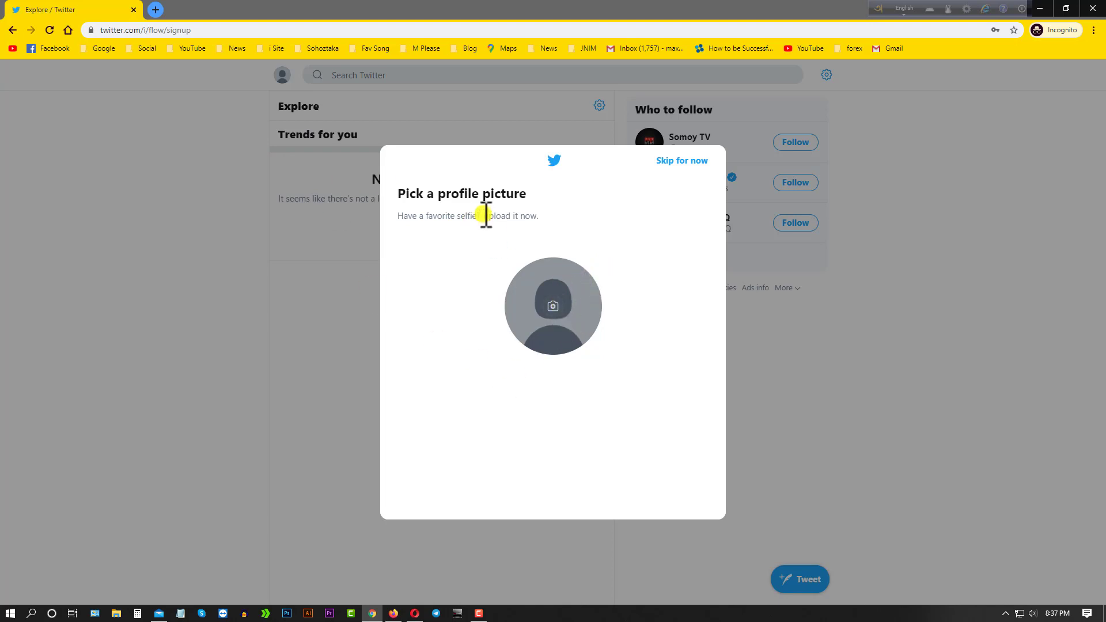
- Upload "9634 [Converted]" from the Desktop's FX Bill folder as the profile picture, enlarge it slightly in the crop, and continue
{"action": "left_click", "coordinate": [550, 305]}
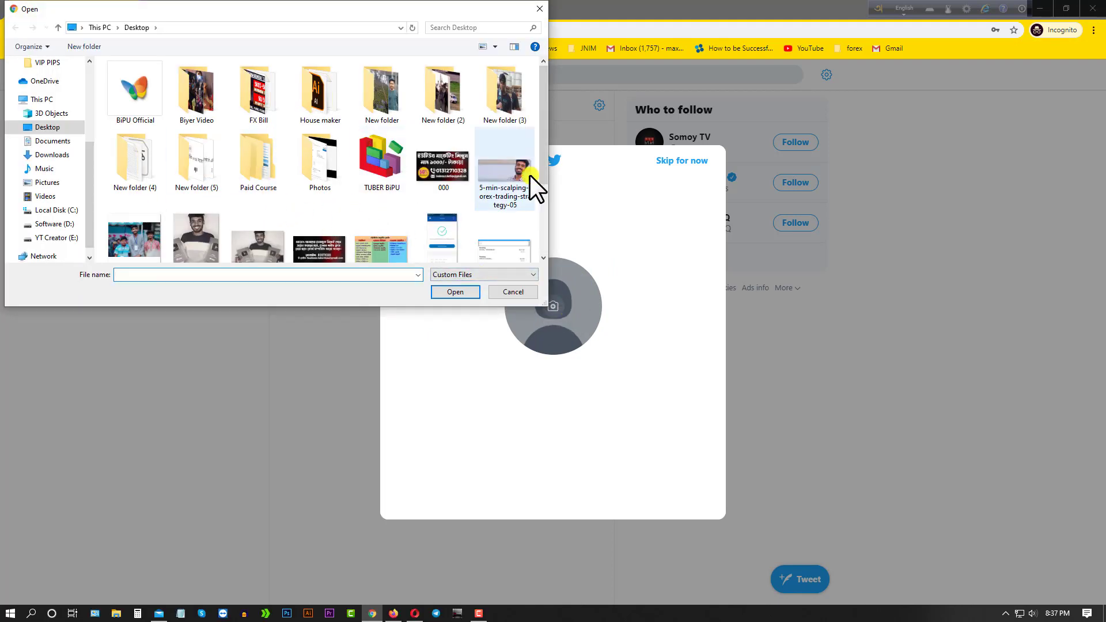
{"action": "double_click", "coordinate": [262, 116]}
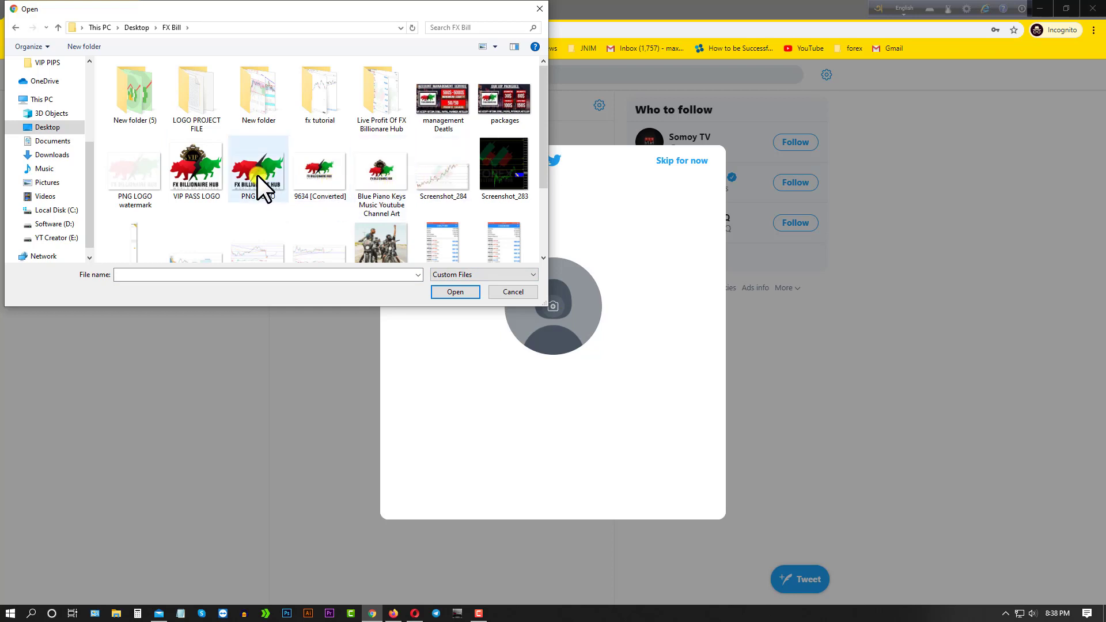
{"action": "double_click", "coordinate": [318, 176]}
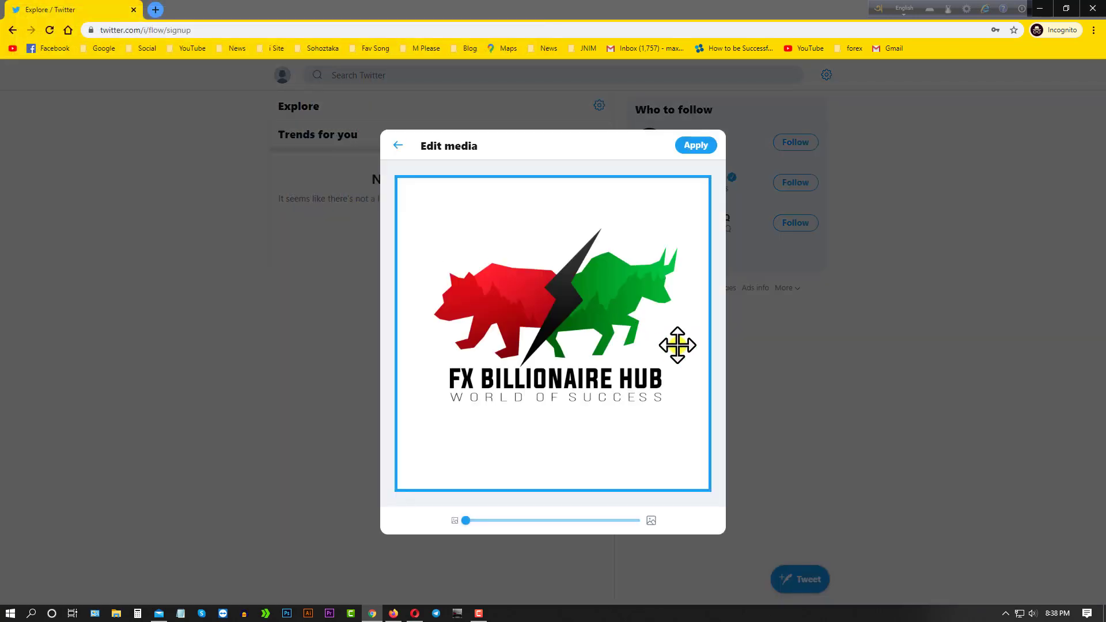
{"action": "left_click_drag", "start_coordinate": [464, 521], "coordinate": [484, 521]}
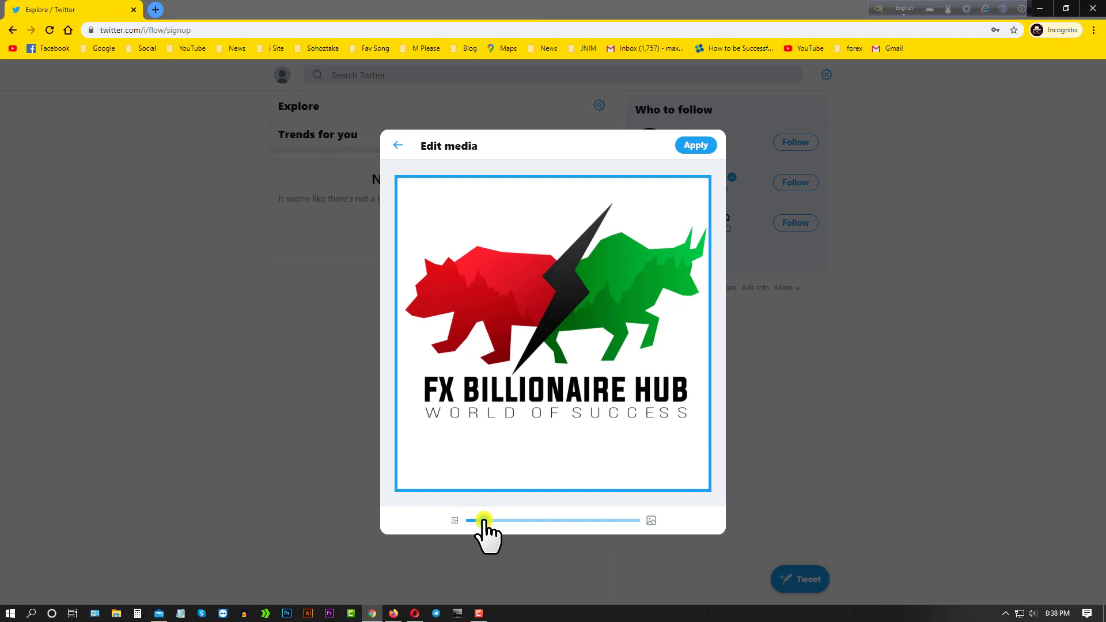
{"action": "left_click", "coordinate": [696, 153]}
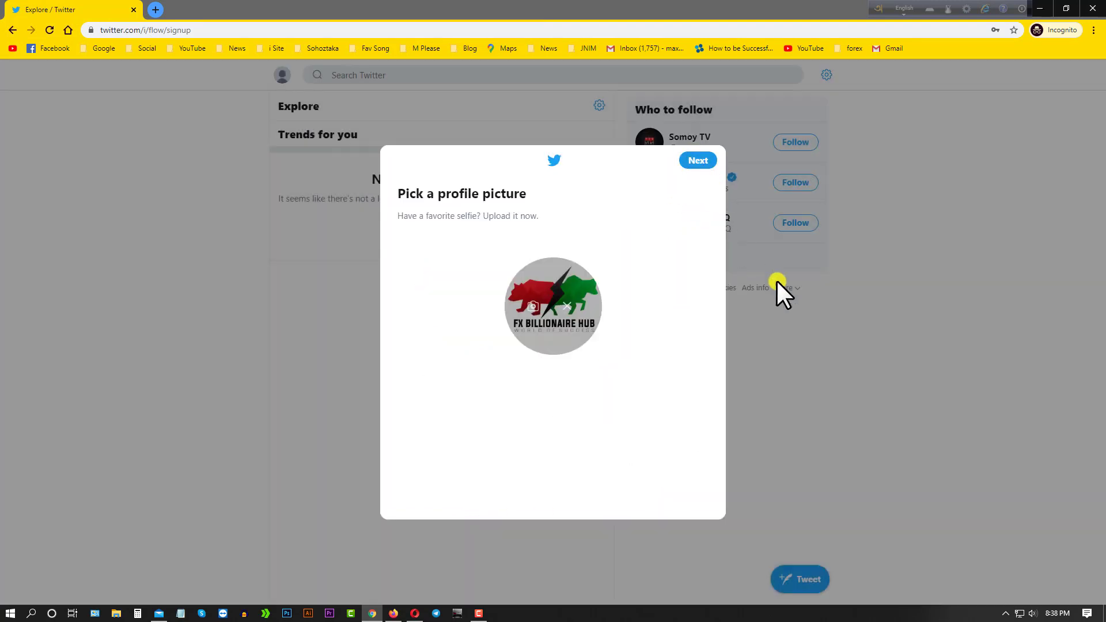
{"action": "left_click", "coordinate": [703, 162]}
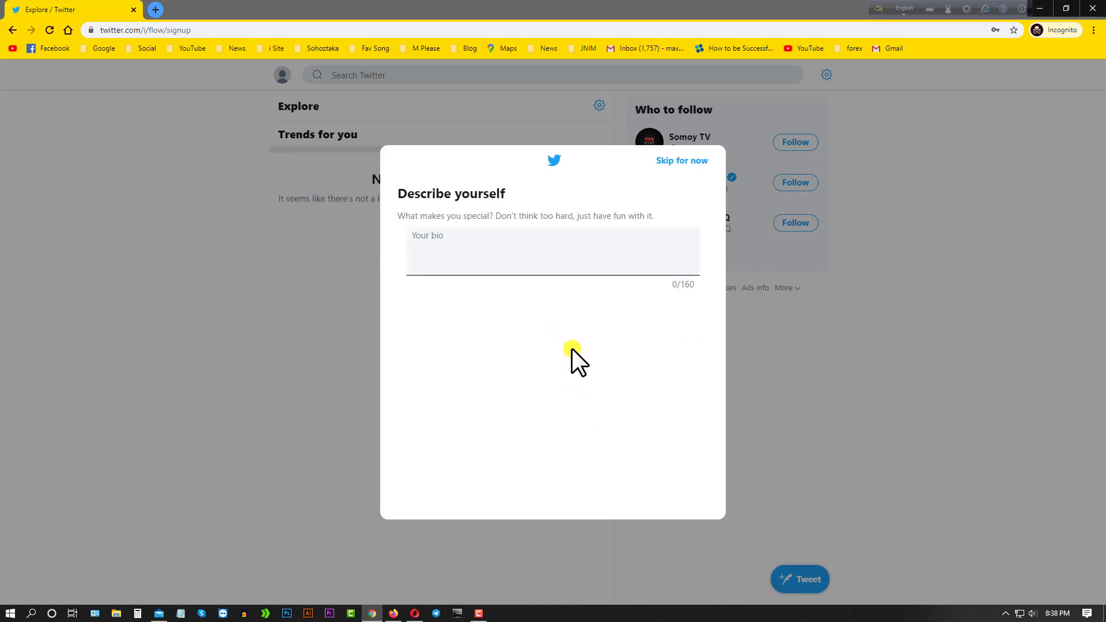
- Switch to Opera and copy the introductory paragraph beneath the welcome heading on the FX Billionaire Hub website
{"action": "left_click", "coordinate": [475, 268]}
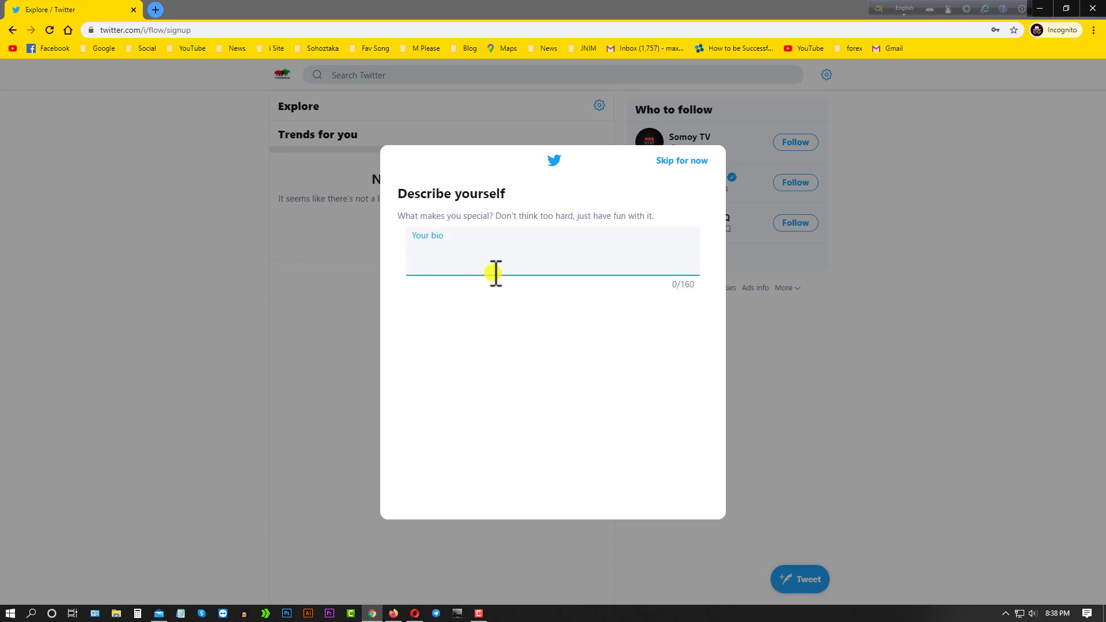
{"action": "left_click", "coordinate": [413, 614]}
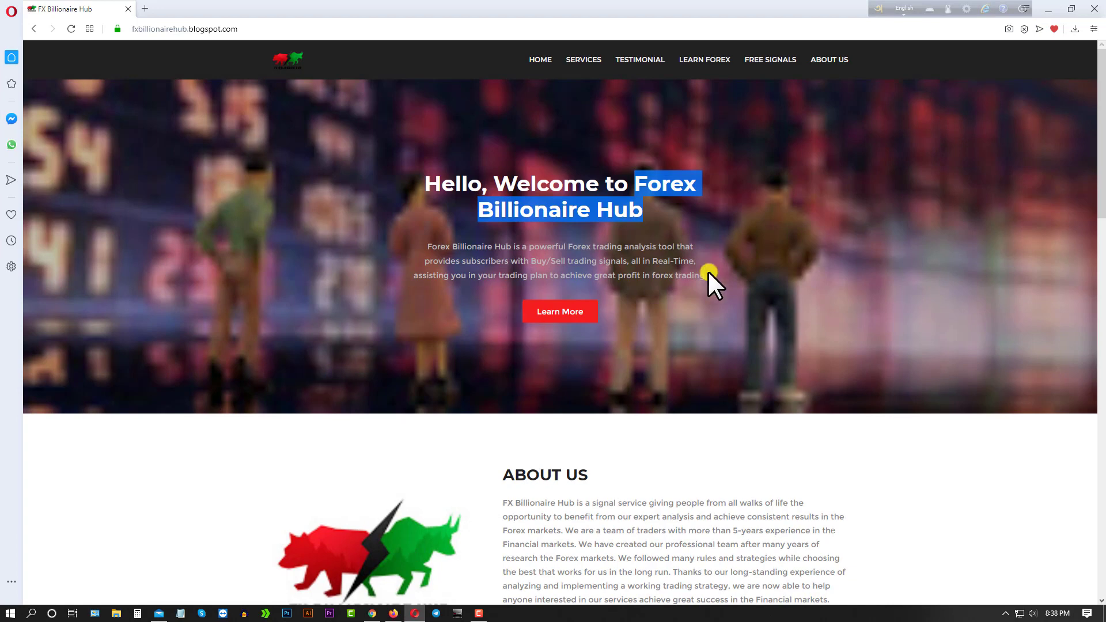
{"action": "triple_click", "coordinate": [709, 270]}
{"action": "left_click", "coordinate": [435, 247]}
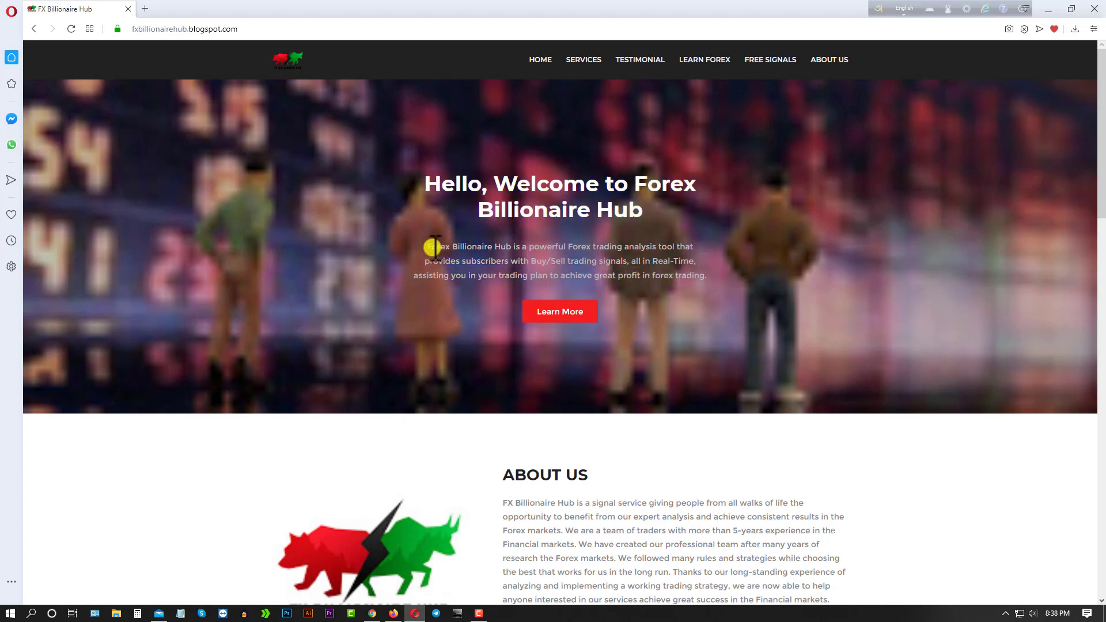
{"action": "left_click_drag", "start_coordinate": [424, 246], "coordinate": [710, 278]}
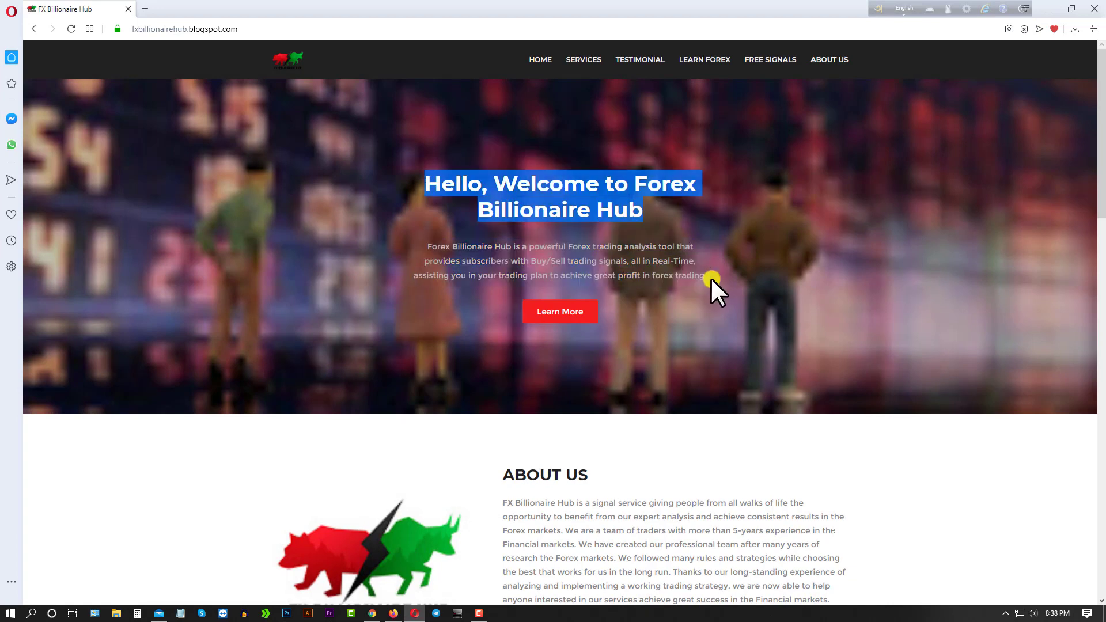
{"action": "triple_click", "coordinate": [710, 276]}
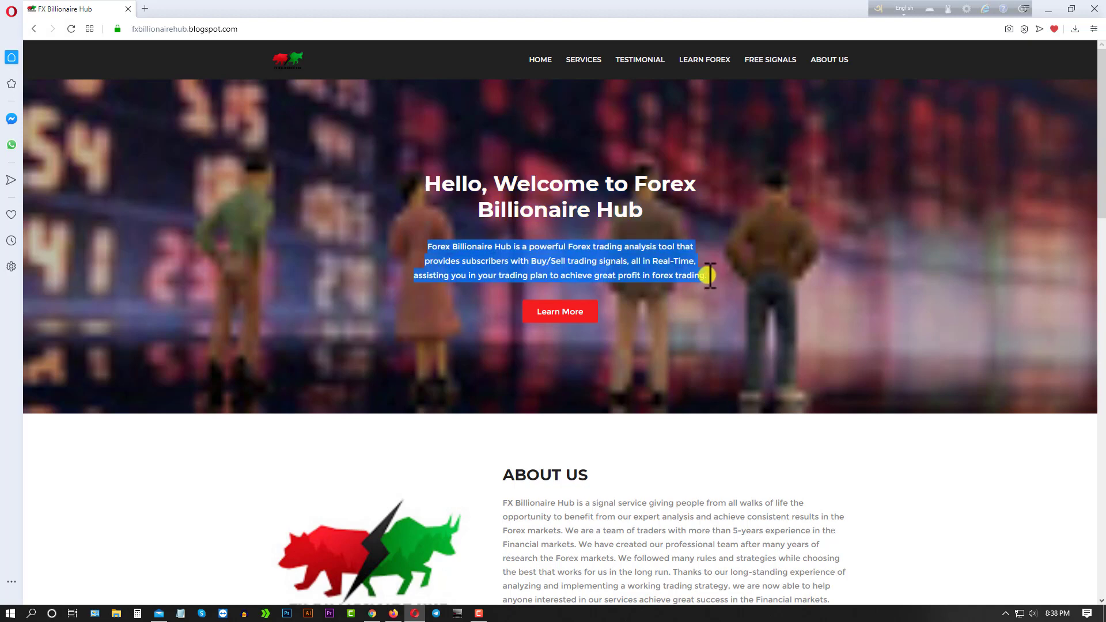
{"action": "right_click", "coordinate": [708, 278]}
{"action": "left_click", "coordinate": [716, 317]}
{"action": "left_click", "coordinate": [1048, 10]}
- Paste the copied business description into the Twitter bio, continue, and decline uploading contacts
{"action": "right_click", "coordinate": [473, 269]}
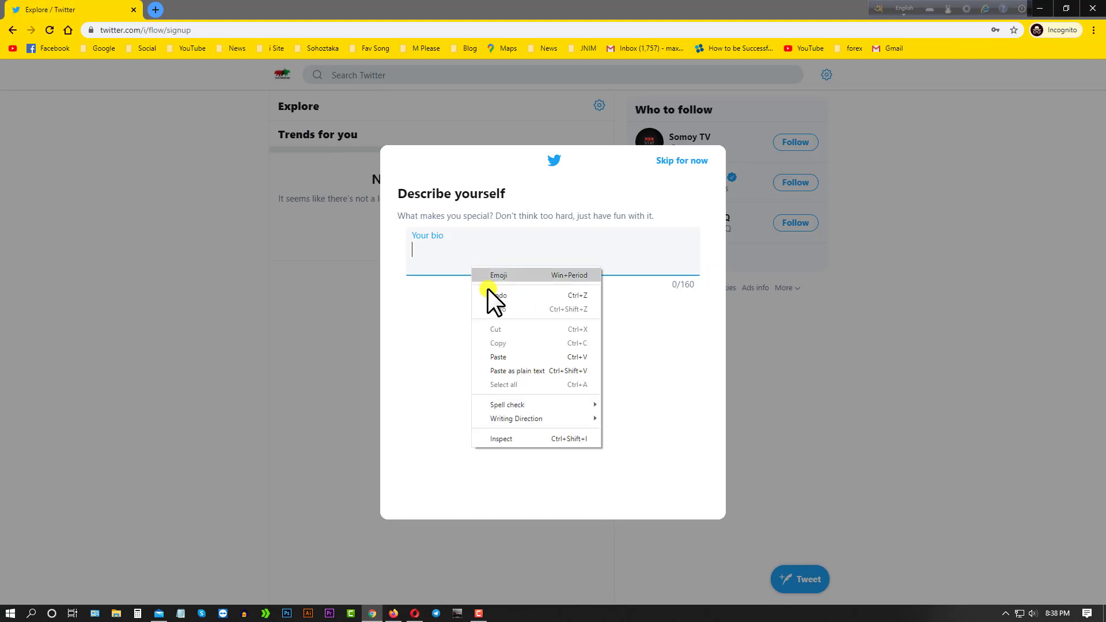
{"action": "left_click", "coordinate": [500, 356]}
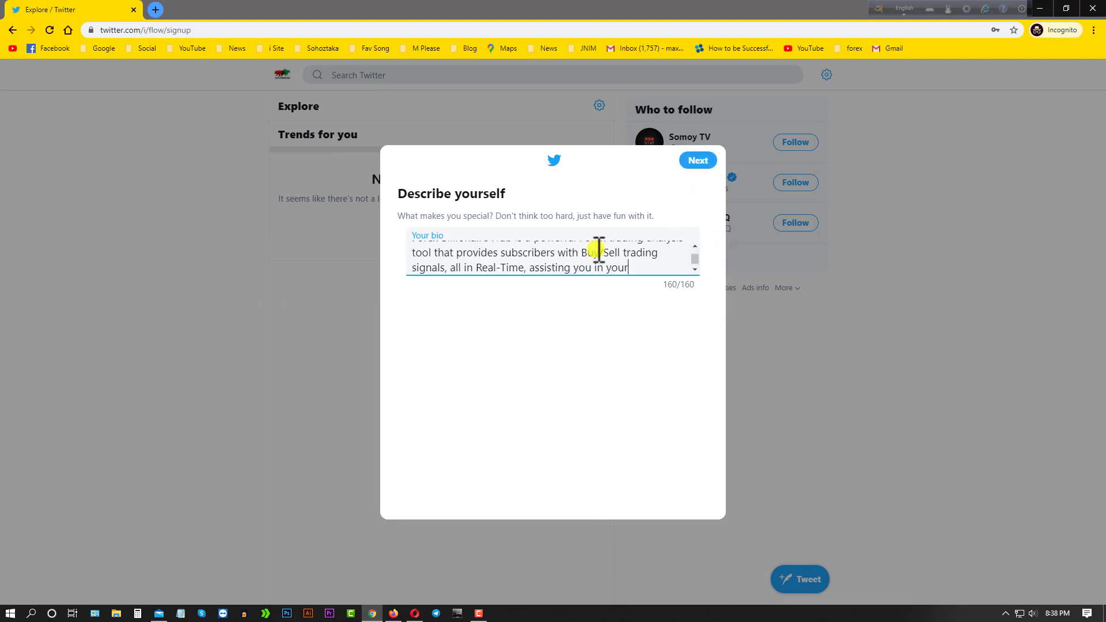
{"action": "scroll", "coordinate": [583, 257], "scroll_direction": "up", "scroll_amount": 3}
{"action": "scroll", "coordinate": [582, 257], "scroll_direction": "down", "scroll_amount": 3}
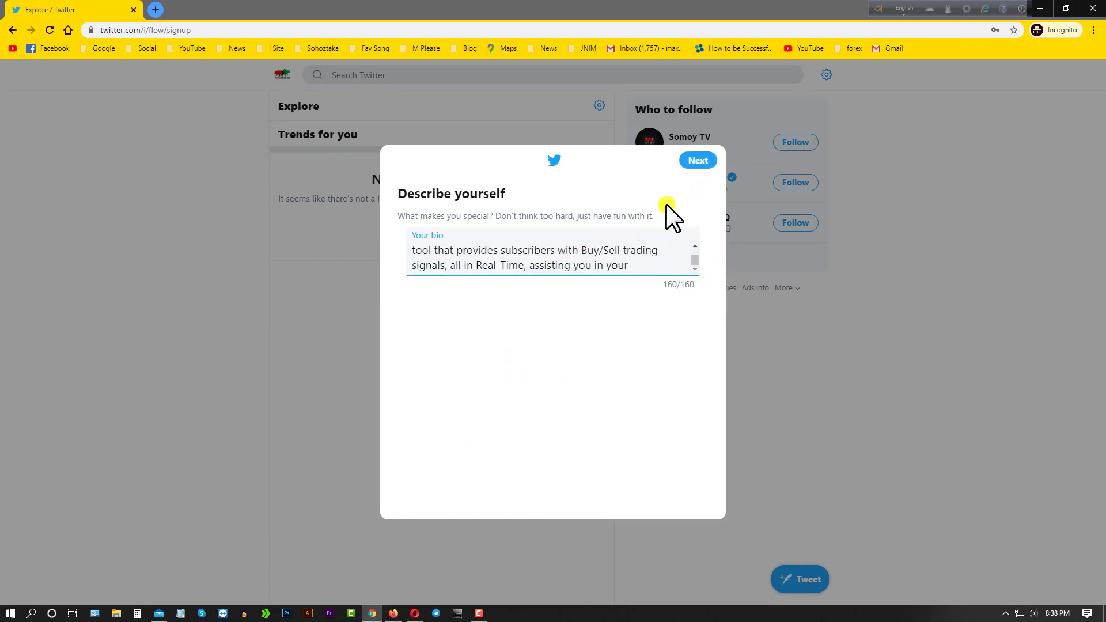
{"action": "left_click", "coordinate": [696, 161]}
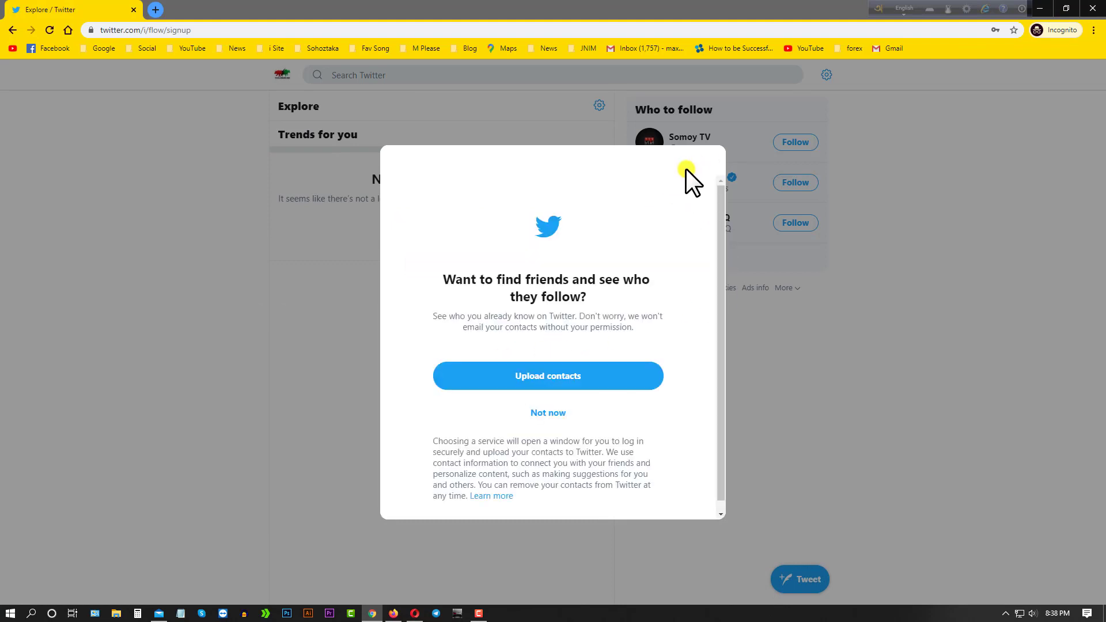
{"action": "left_click", "coordinate": [558, 413]}
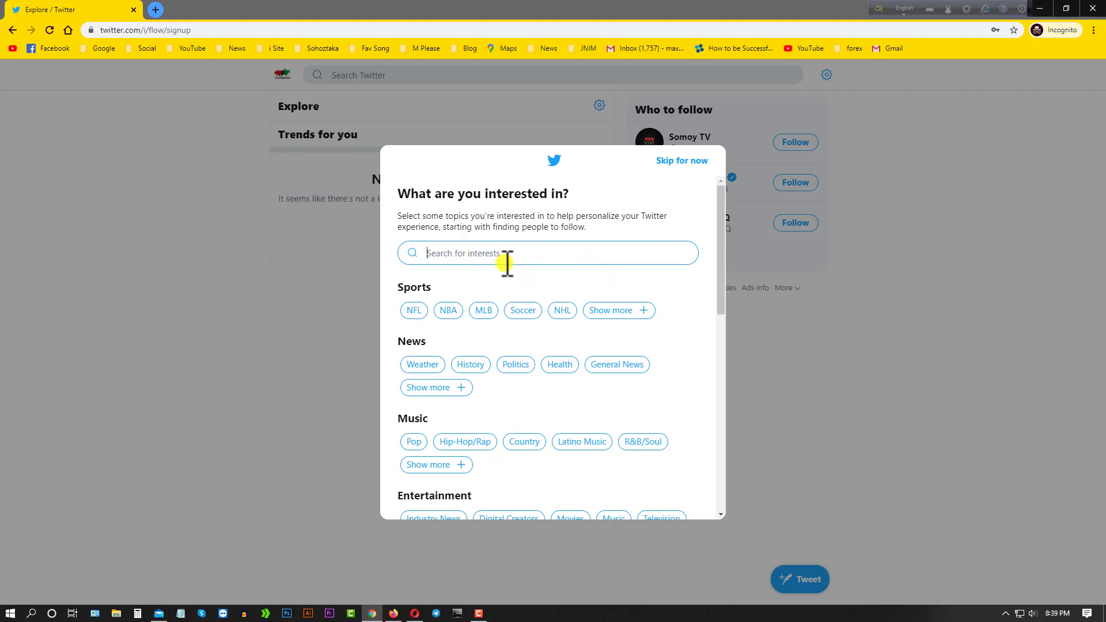
- Search the interests for "invest" and add "investing stock market" as an interest
{"action": "scroll", "coordinate": [523, 330], "scroll_direction": "down", "scroll_amount": 8}
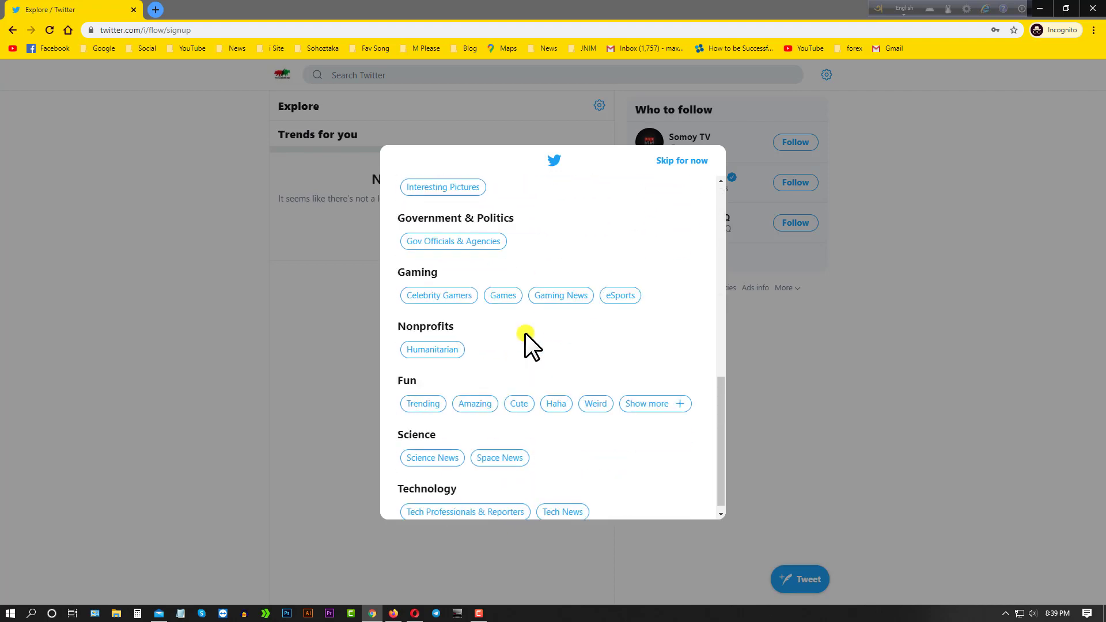
{"action": "scroll", "coordinate": [576, 352], "scroll_direction": "up", "scroll_amount": 8}
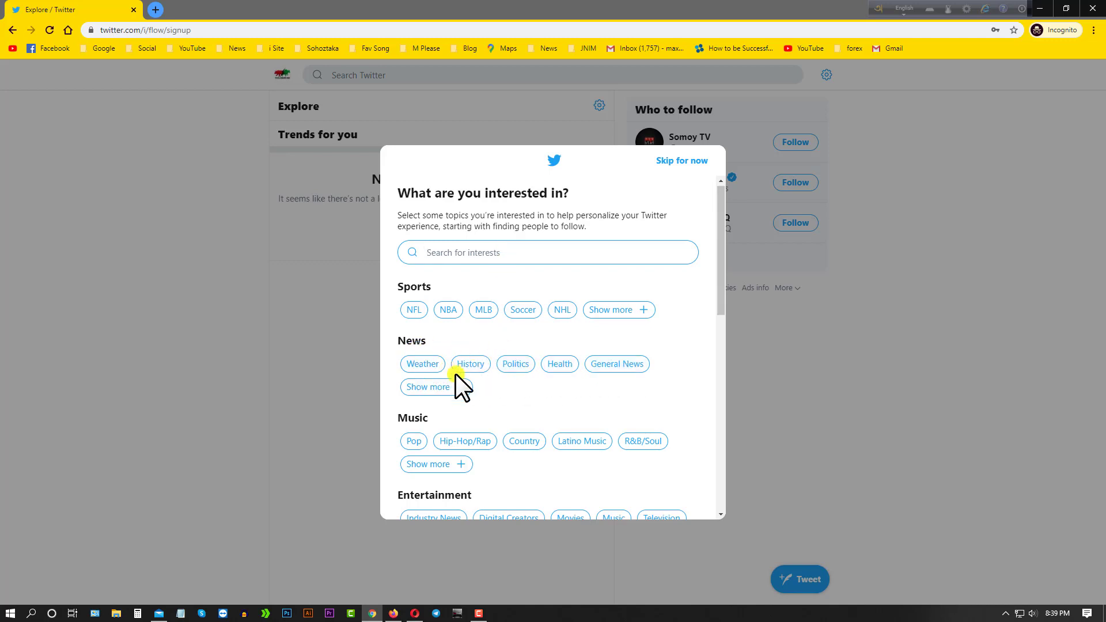
{"action": "scroll", "coordinate": [436, 429], "scroll_direction": "down", "scroll_amount": 2}
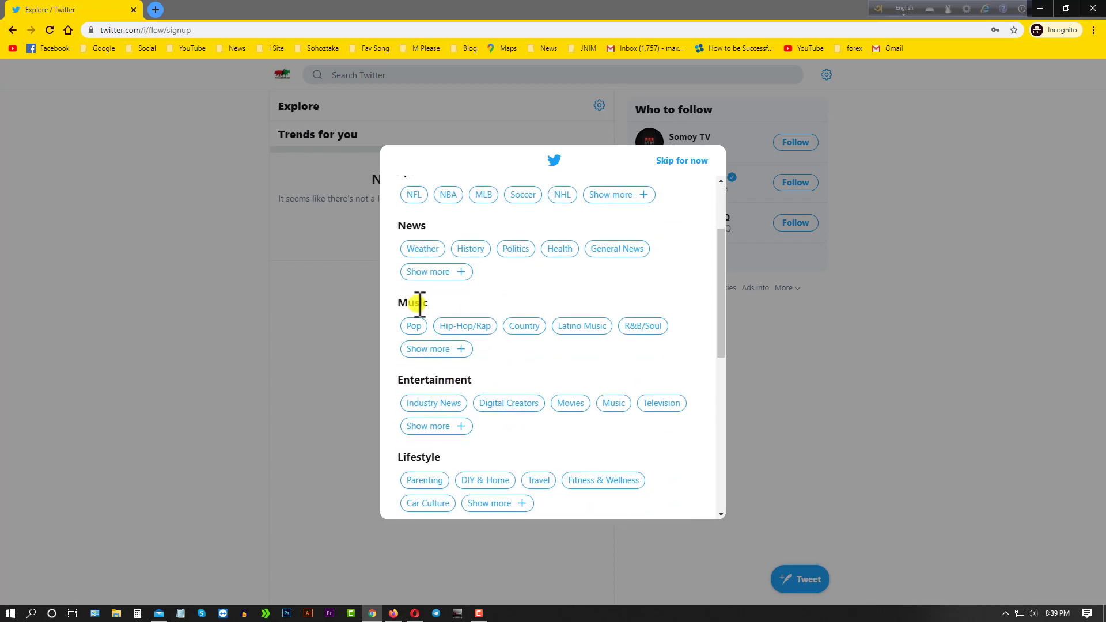
{"action": "scroll", "coordinate": [490, 406], "scroll_direction": "down", "scroll_amount": 2}
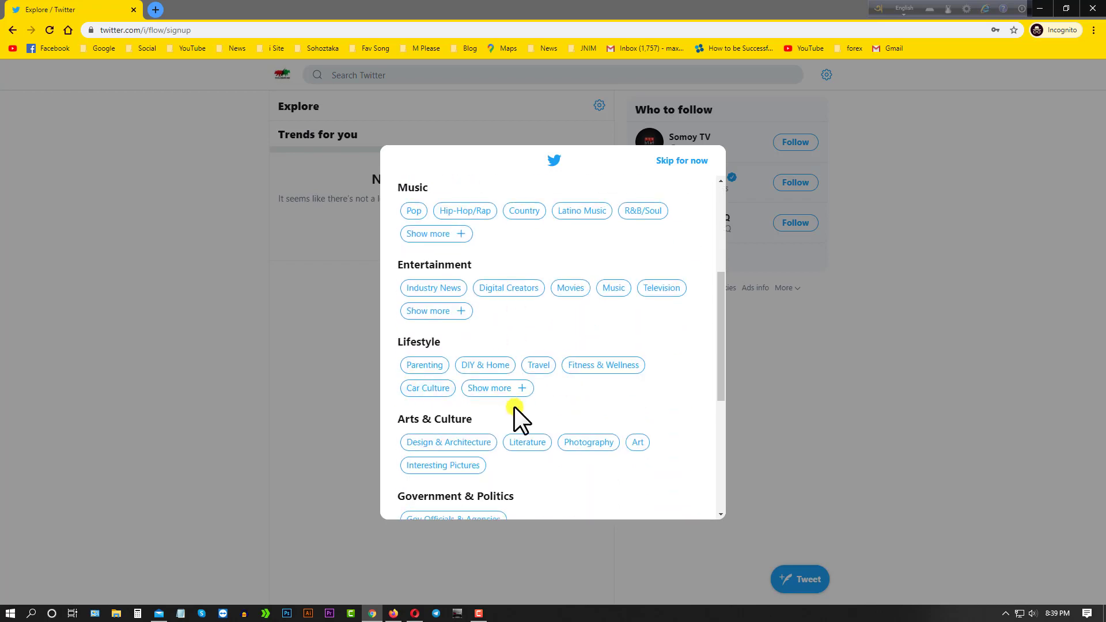
{"action": "scroll", "coordinate": [509, 406], "scroll_direction": "down", "scroll_amount": 1}
{"action": "scroll", "coordinate": [518, 426], "scroll_direction": "down", "scroll_amount": 4}
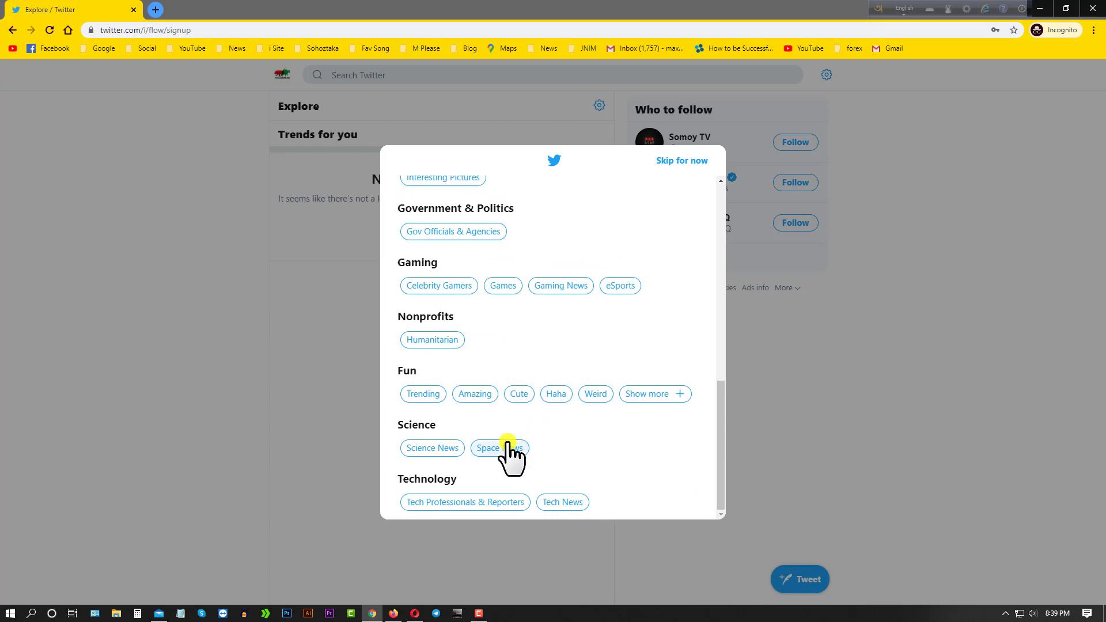
{"action": "scroll", "coordinate": [480, 296], "scroll_direction": "up", "scroll_amount": 10}
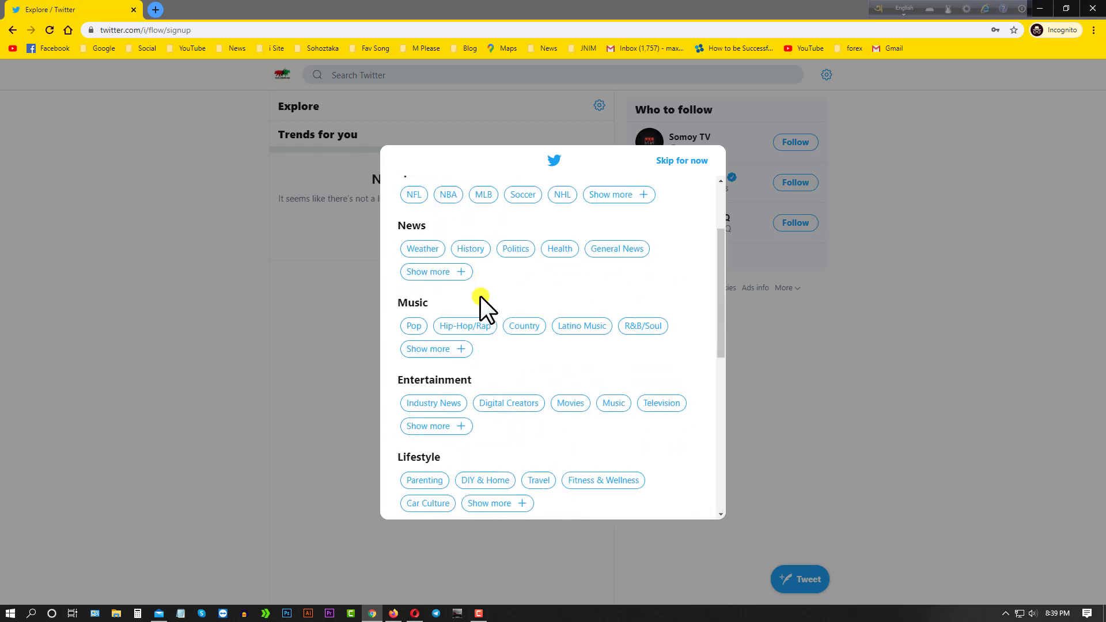
{"action": "left_click", "coordinate": [444, 254]}
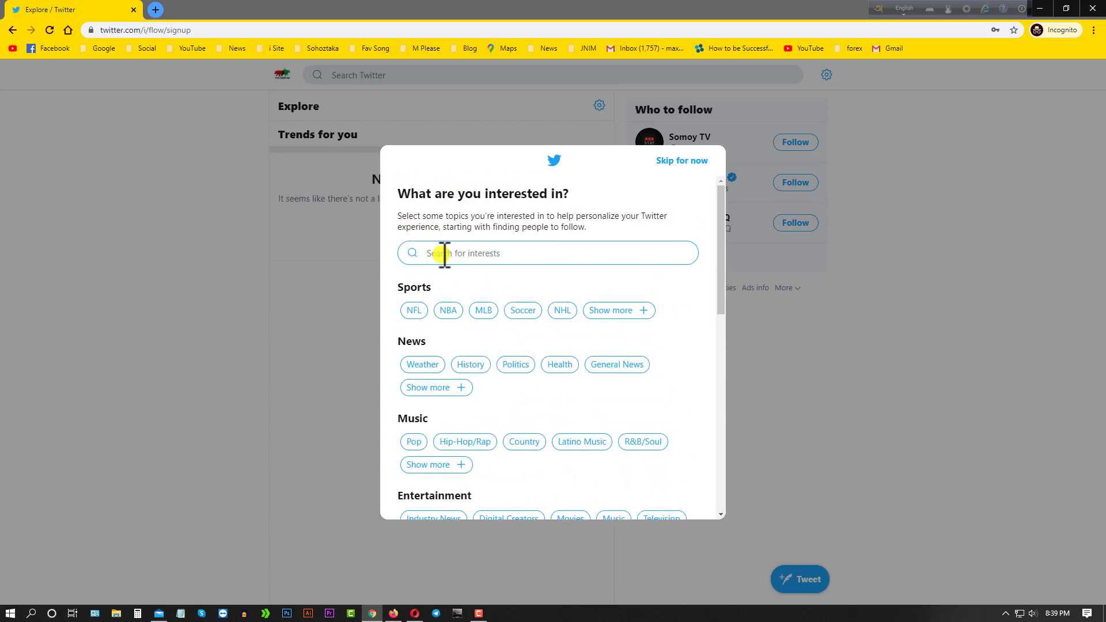
{"action": "type", "text": "invest"}
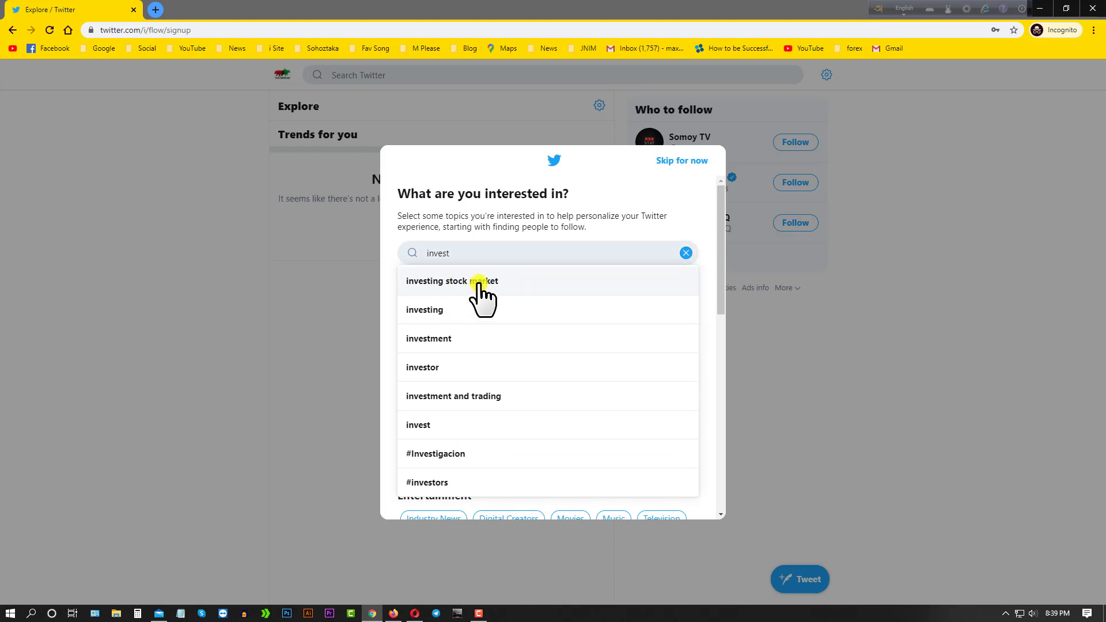
{"action": "left_click", "coordinate": [481, 282]}
- Search the interests for "forex" and add both "forex" and "forex trading"
{"action": "left_click", "coordinate": [508, 257]}
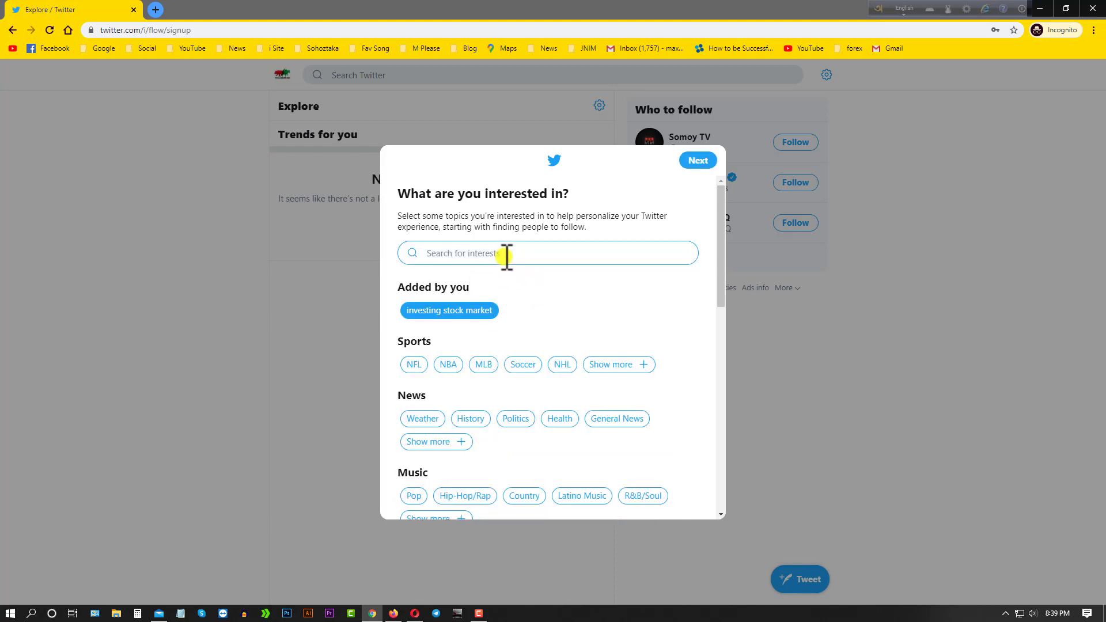
{"action": "type", "text": "fored"}
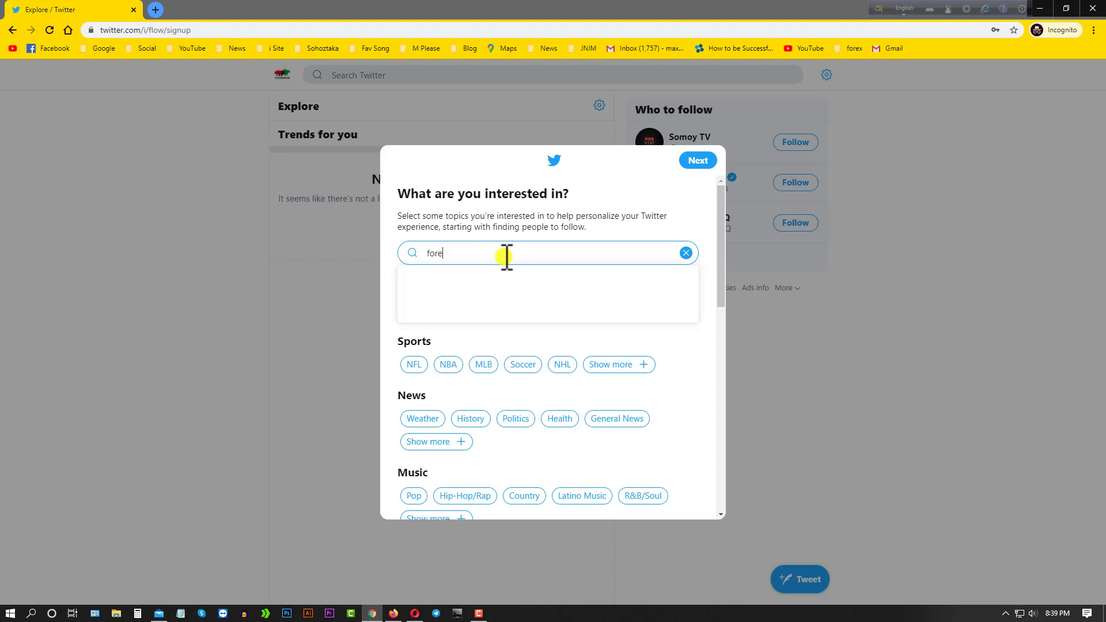
{"action": "key", "text": "BackSpace"}
{"action": "type", "text": "x"}
{"action": "left_click", "coordinate": [452, 288]}
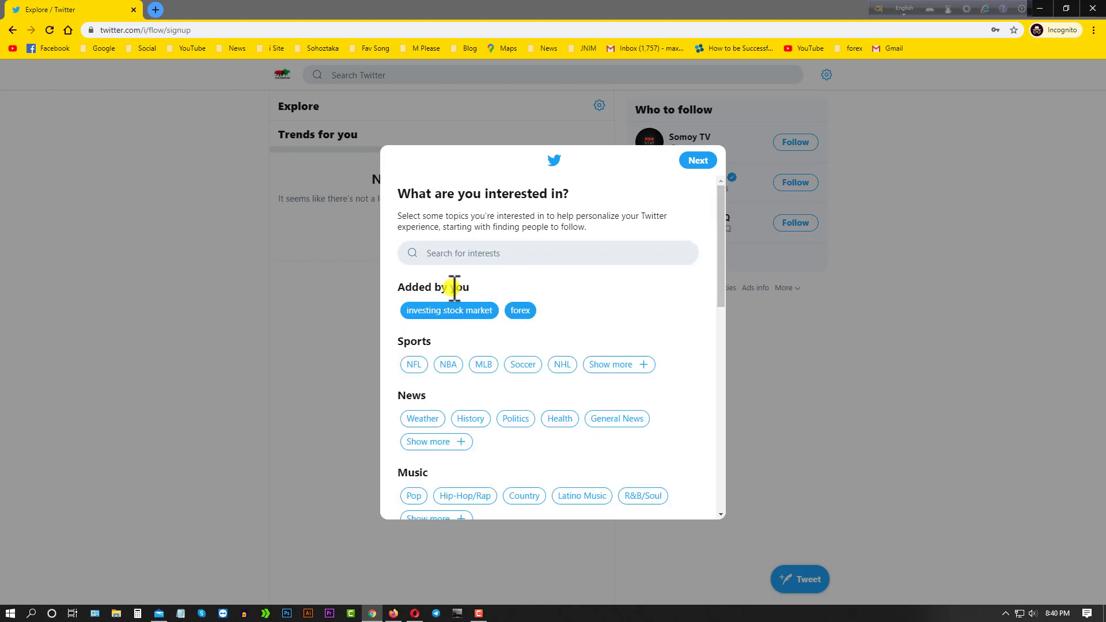
{"action": "left_click", "coordinate": [464, 256]}
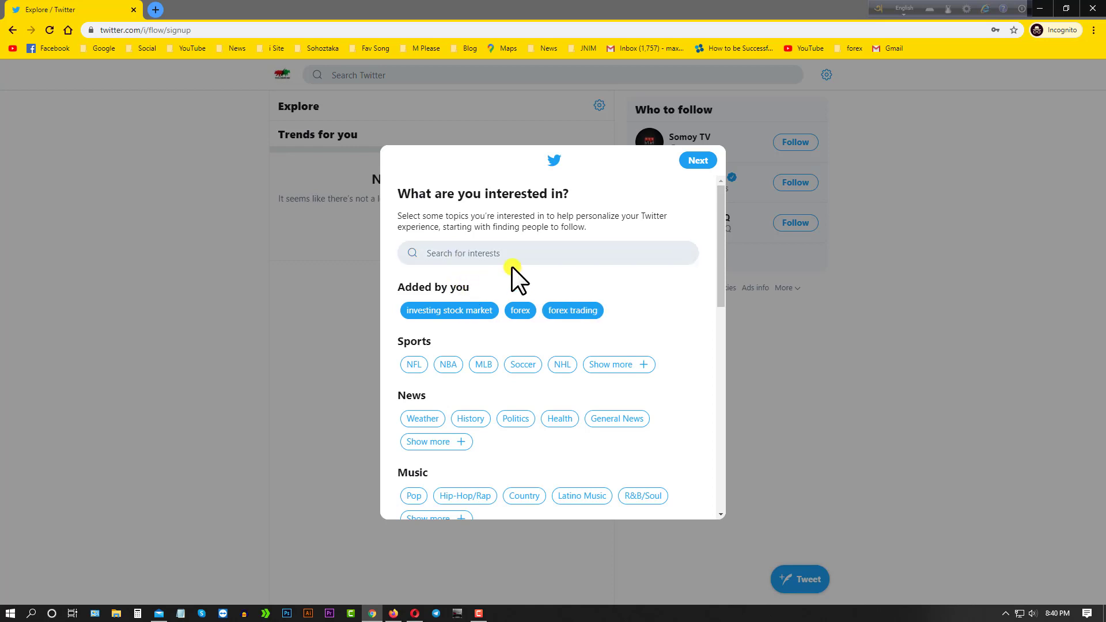
- Add "forex signals" as another interest and continue to the follow suggestions
{"action": "left_click", "coordinate": [517, 252]}
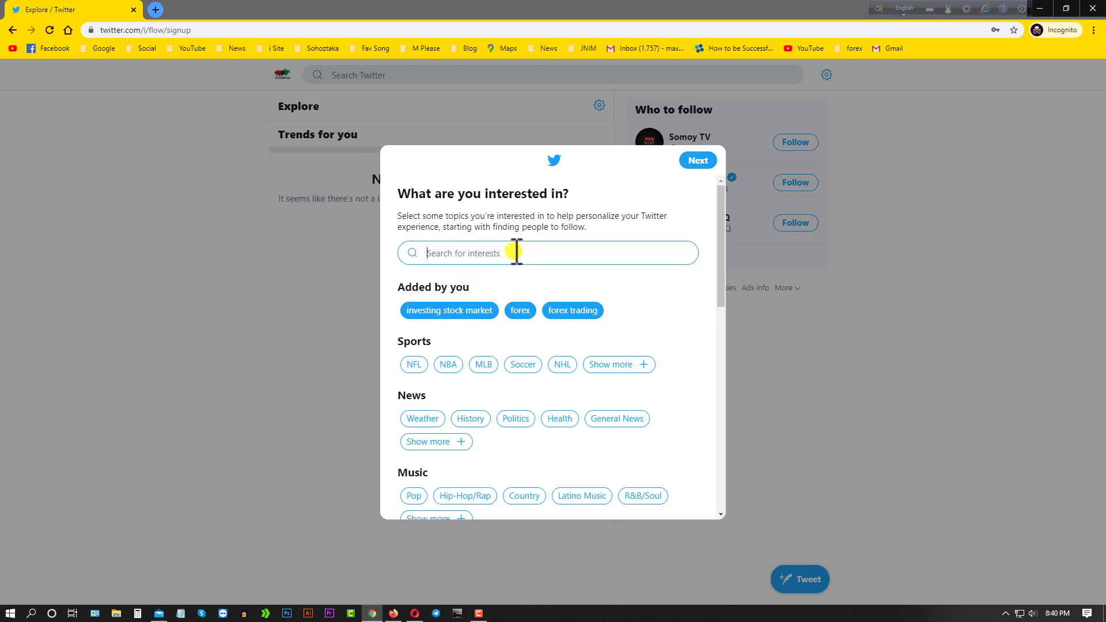
{"action": "type", "text": "fore"}
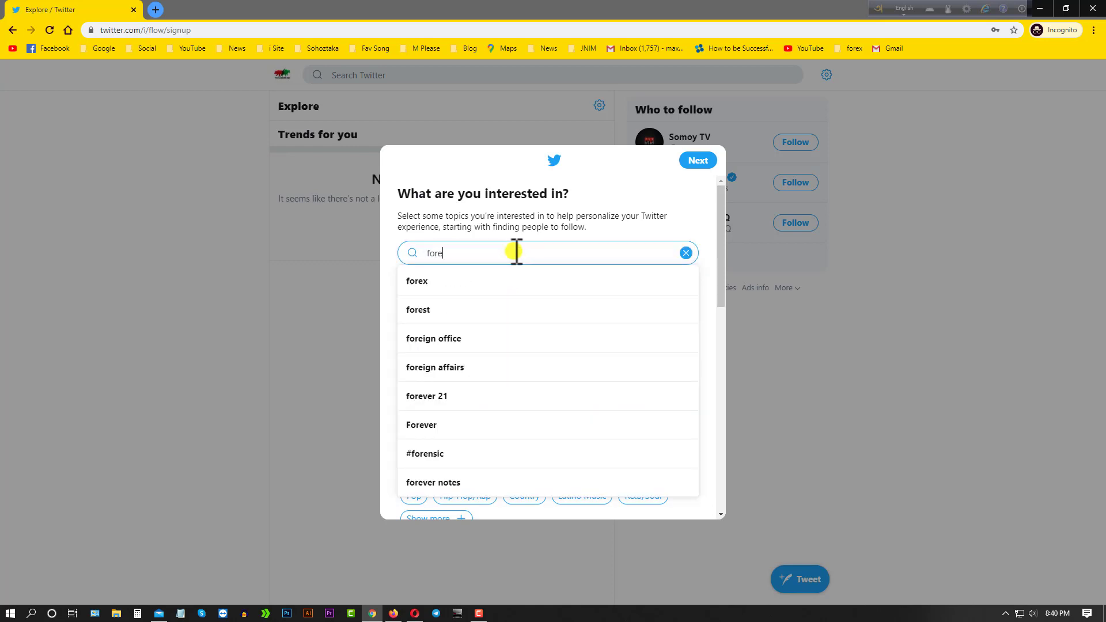
{"action": "type", "text": "x sin"}
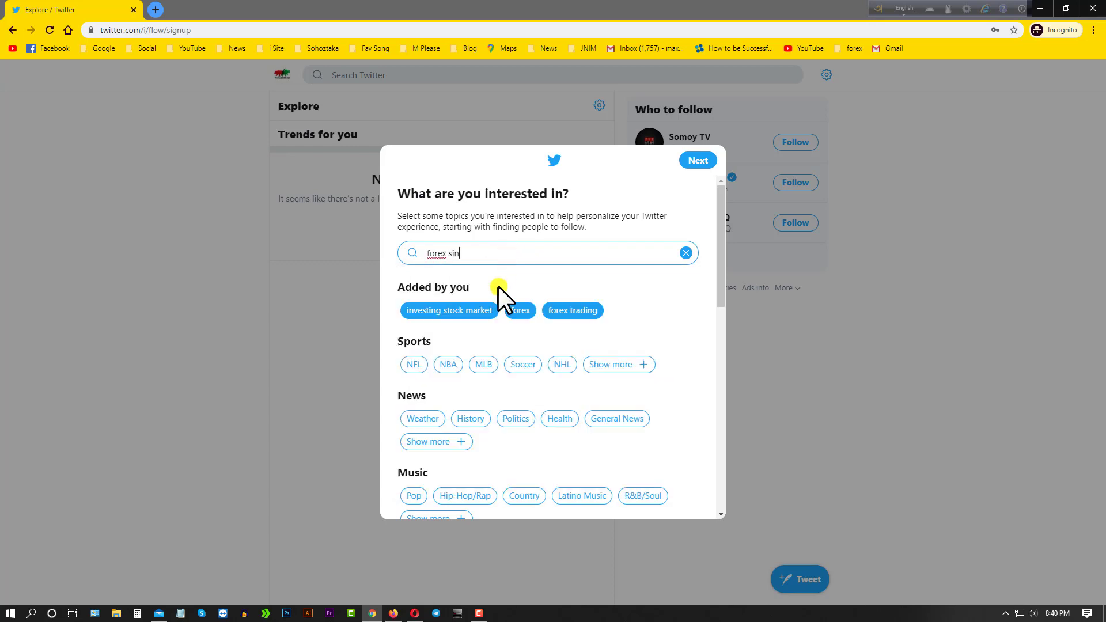
{"action": "key", "text": "BackSpace"}
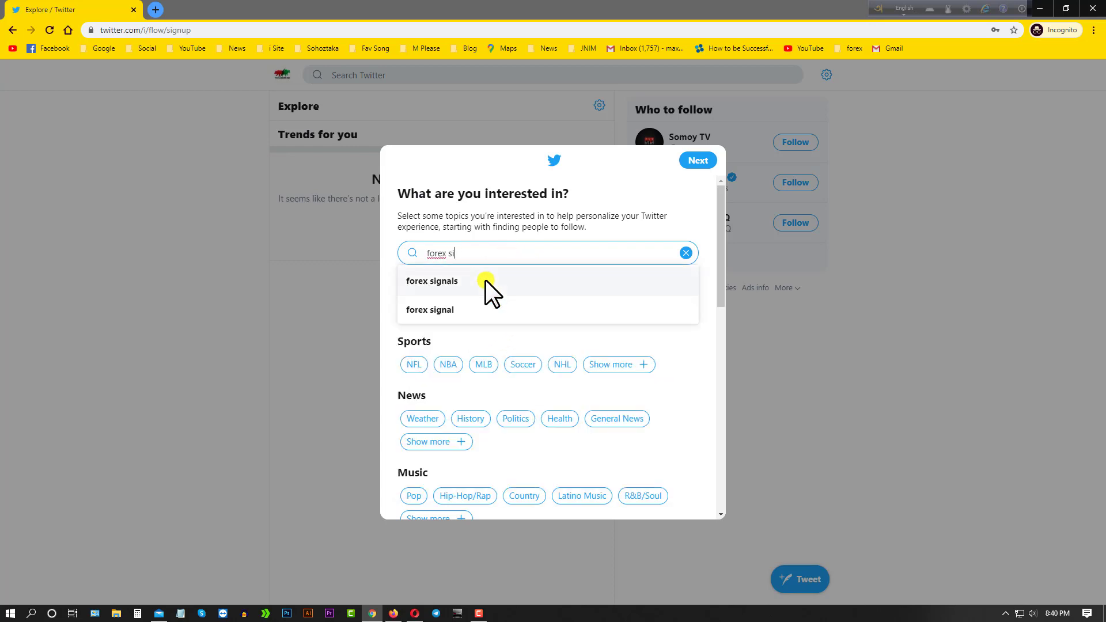
{"action": "left_click", "coordinate": [468, 282]}
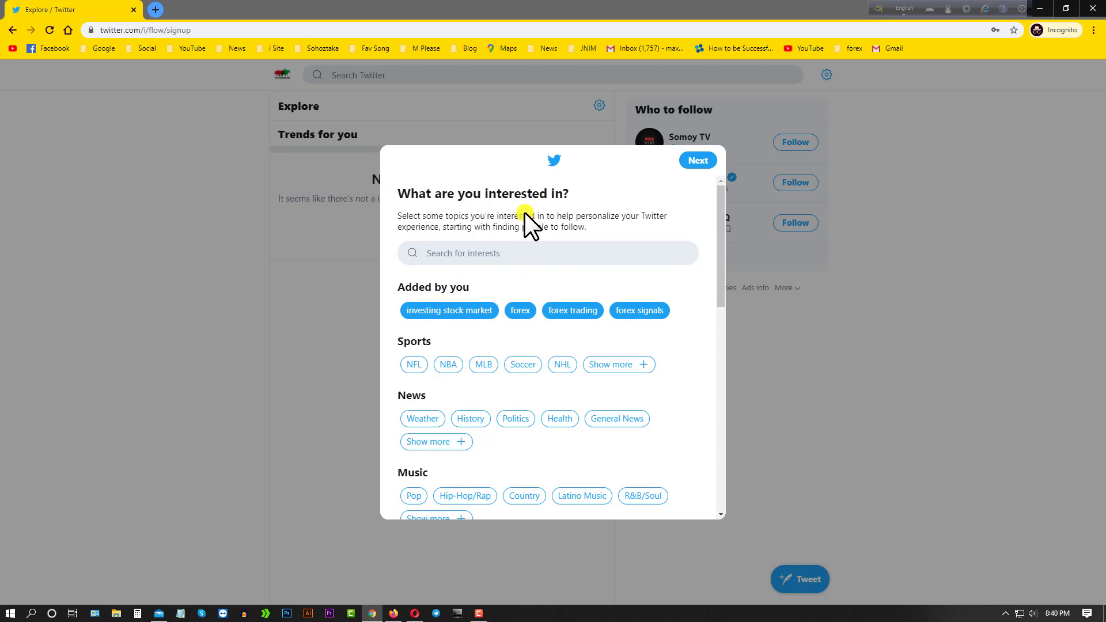
{"action": "left_click", "coordinate": [520, 253]}
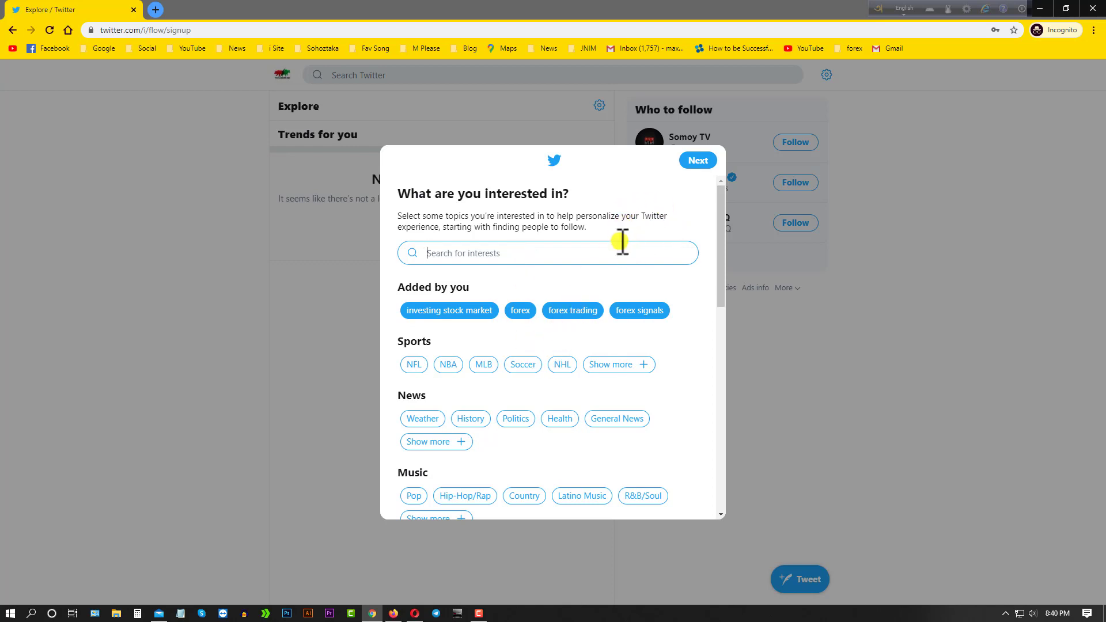
{"action": "left_click", "coordinate": [697, 161]}
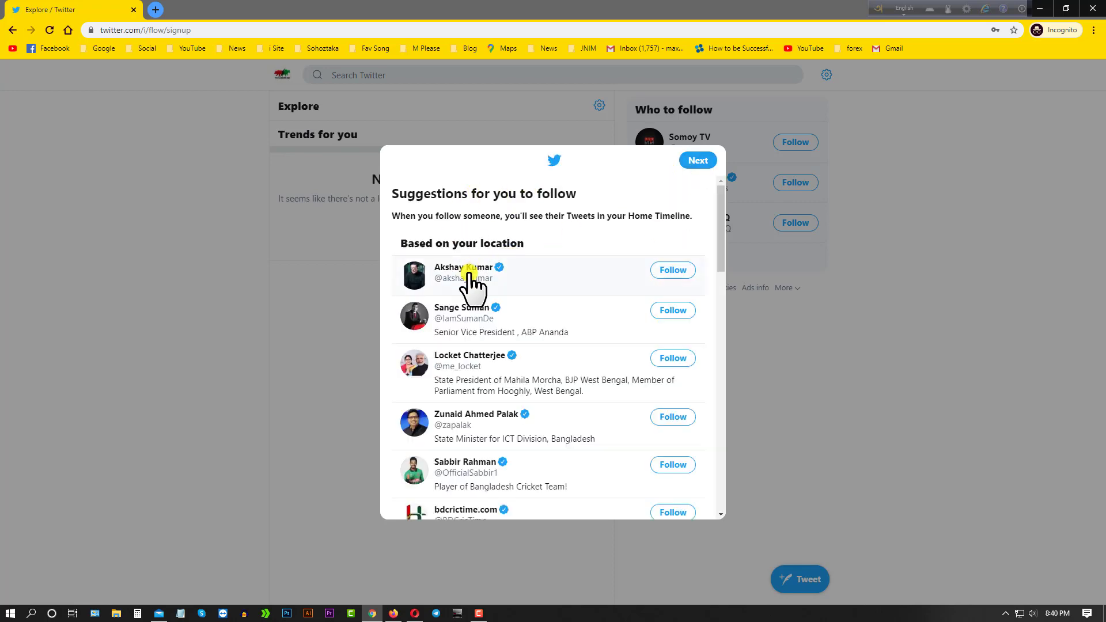
- Follow the first three accounts suggested based on location and continue the signup
{"action": "scroll", "coordinate": [487, 290], "scroll_direction": "down", "scroll_amount": 4}
{"action": "scroll", "coordinate": [486, 290], "scroll_direction": "down", "scroll_amount": 12}
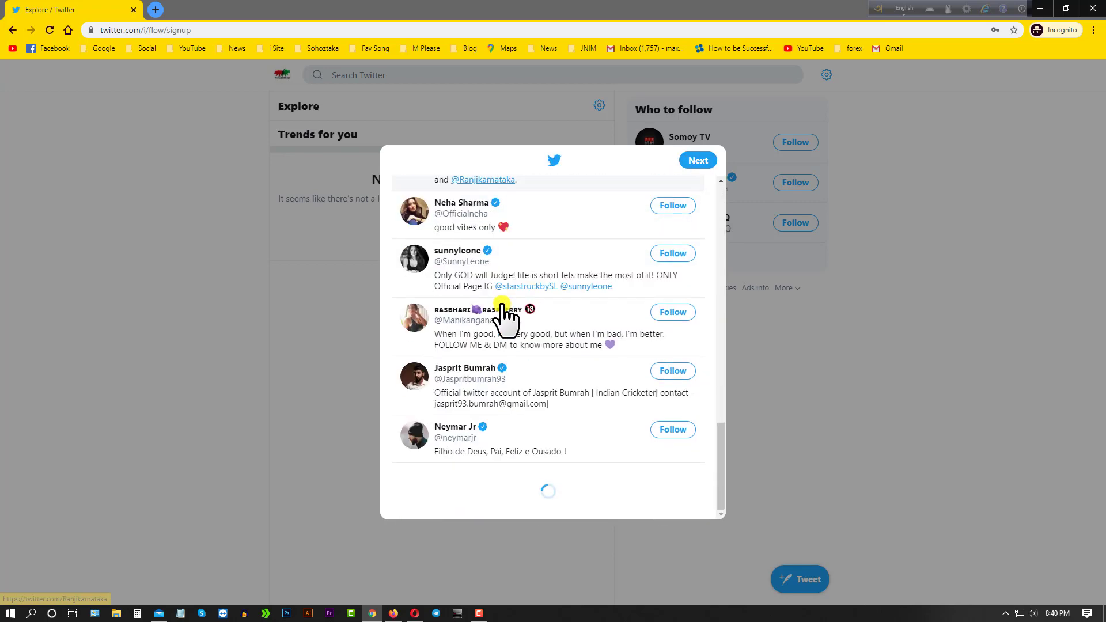
{"action": "scroll", "coordinate": [551, 375], "scroll_direction": "down", "scroll_amount": 4}
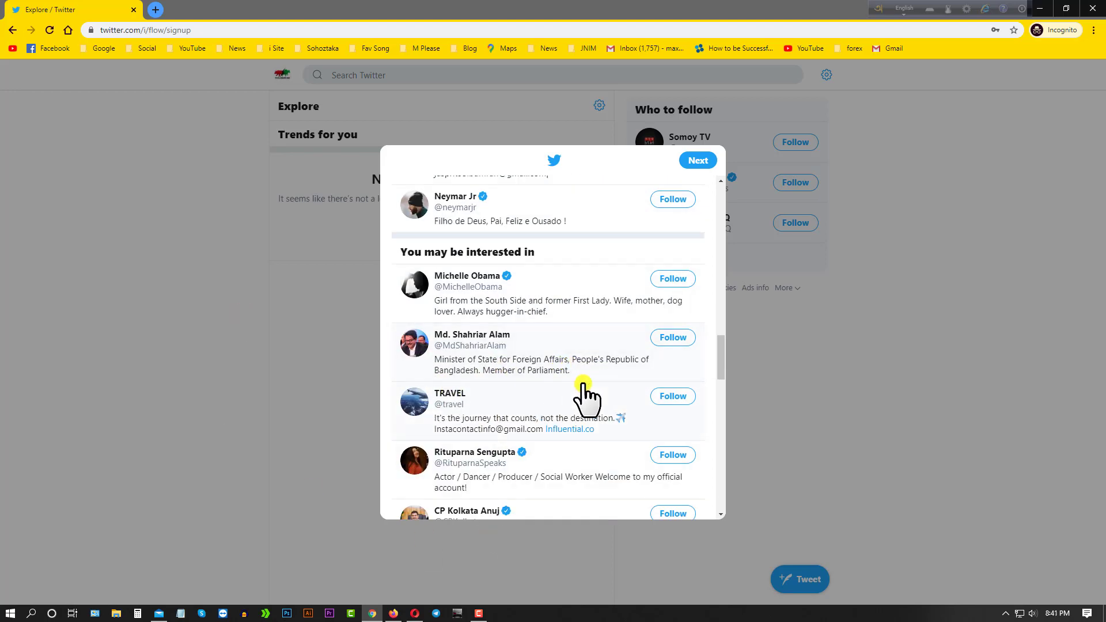
{"action": "scroll", "coordinate": [635, 396], "scroll_direction": "up", "scroll_amount": 15}
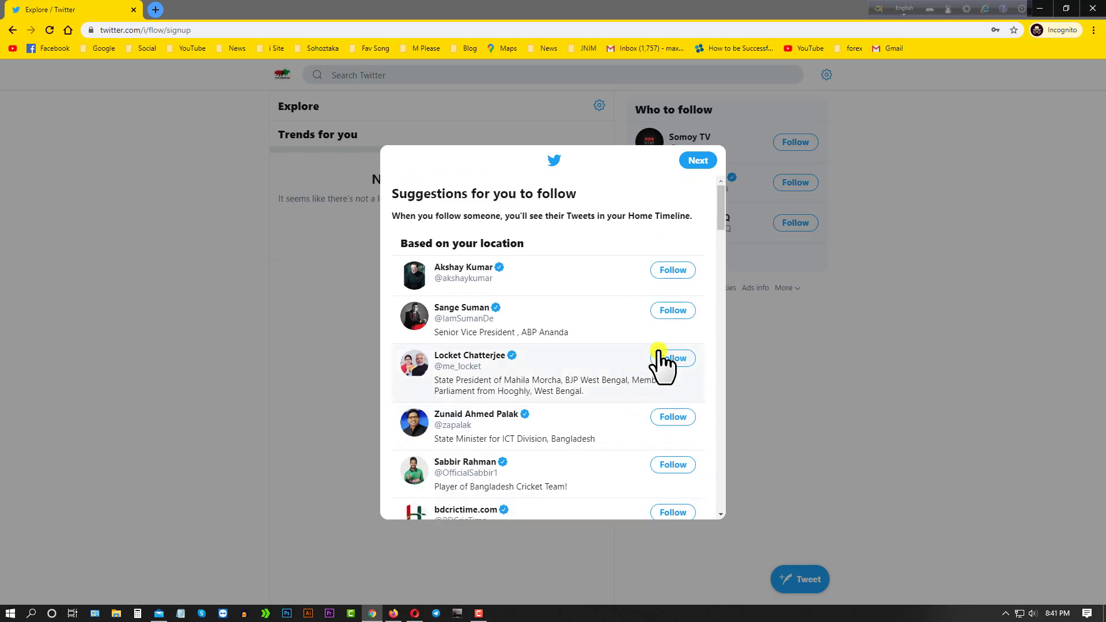
{"action": "left_click", "coordinate": [670, 271]}
{"action": "left_click", "coordinate": [671, 314]}
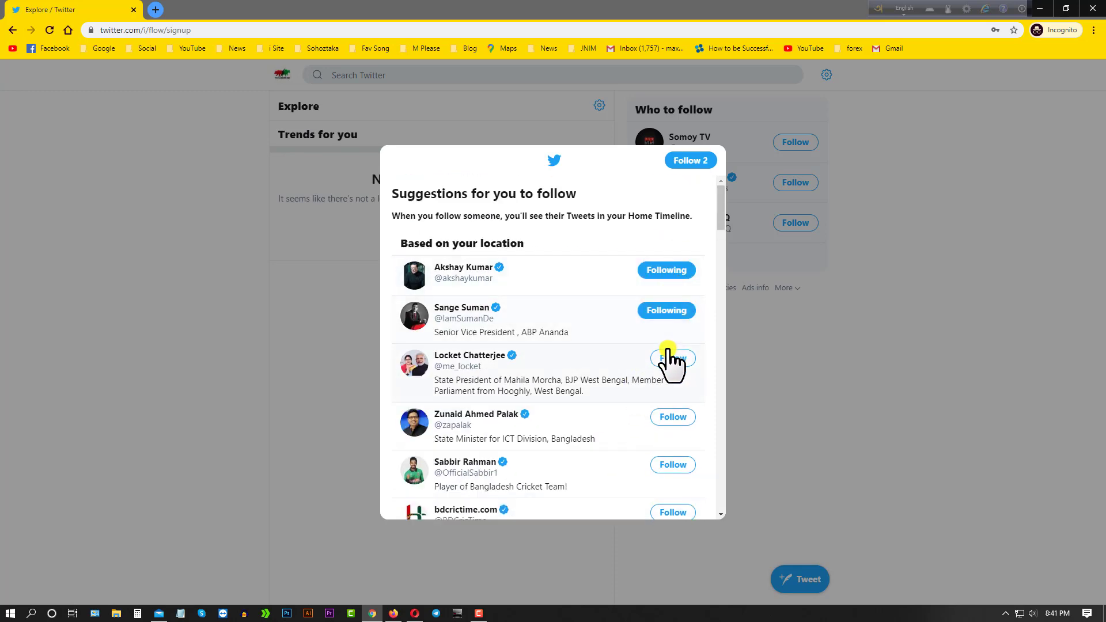
{"action": "left_click", "coordinate": [671, 359]}
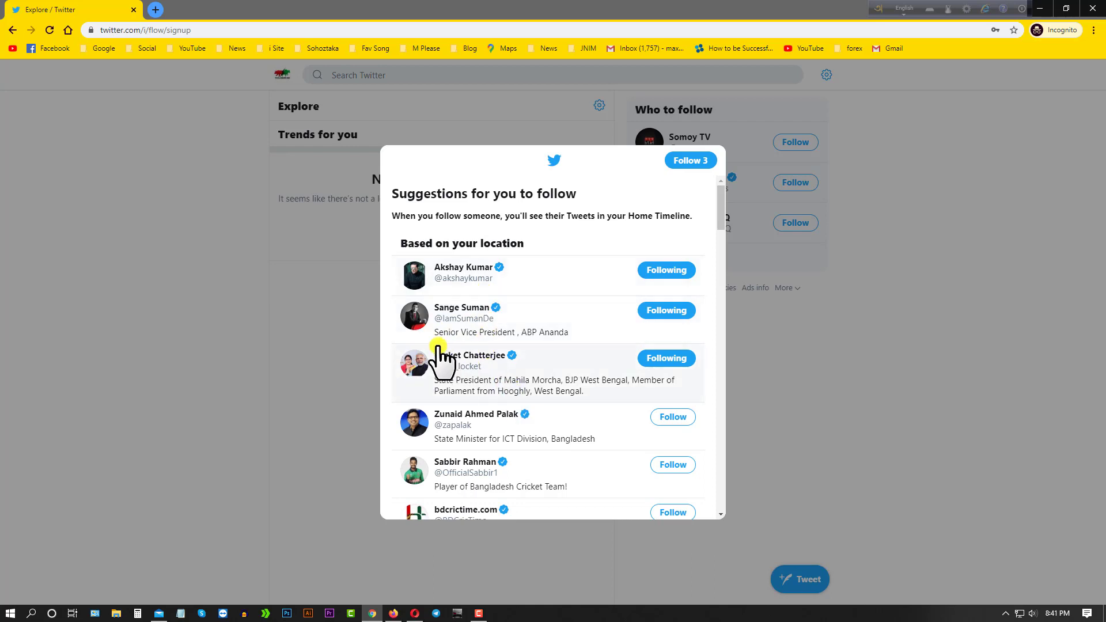
{"action": "left_click", "coordinate": [690, 162]}
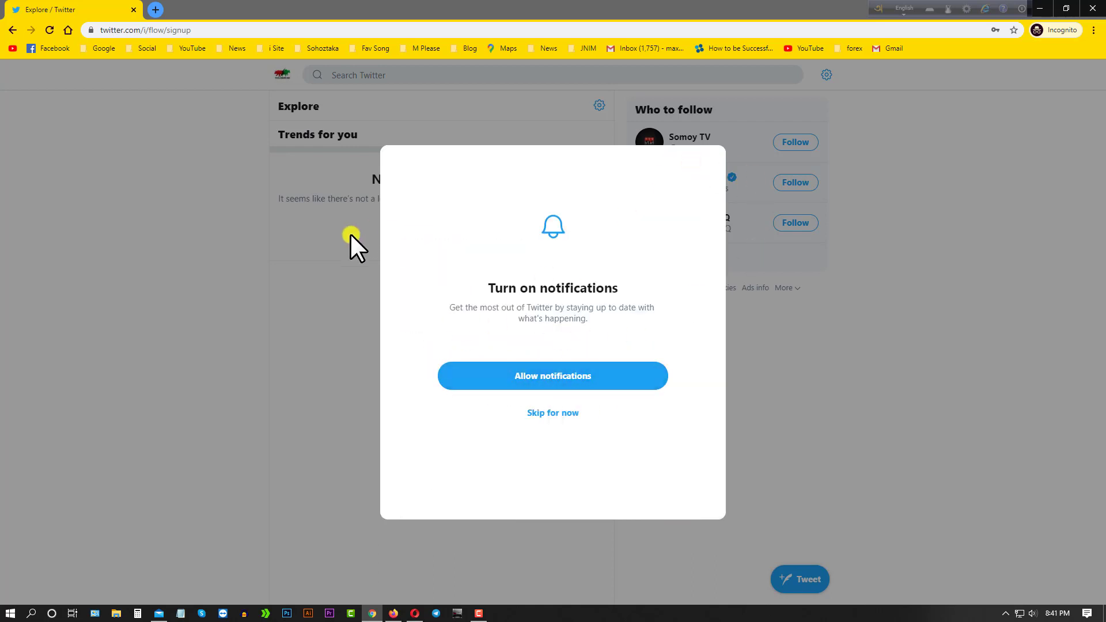
- Skip turning on notifications and open the account's own profile for editing
{"action": "left_click", "coordinate": [547, 413]}
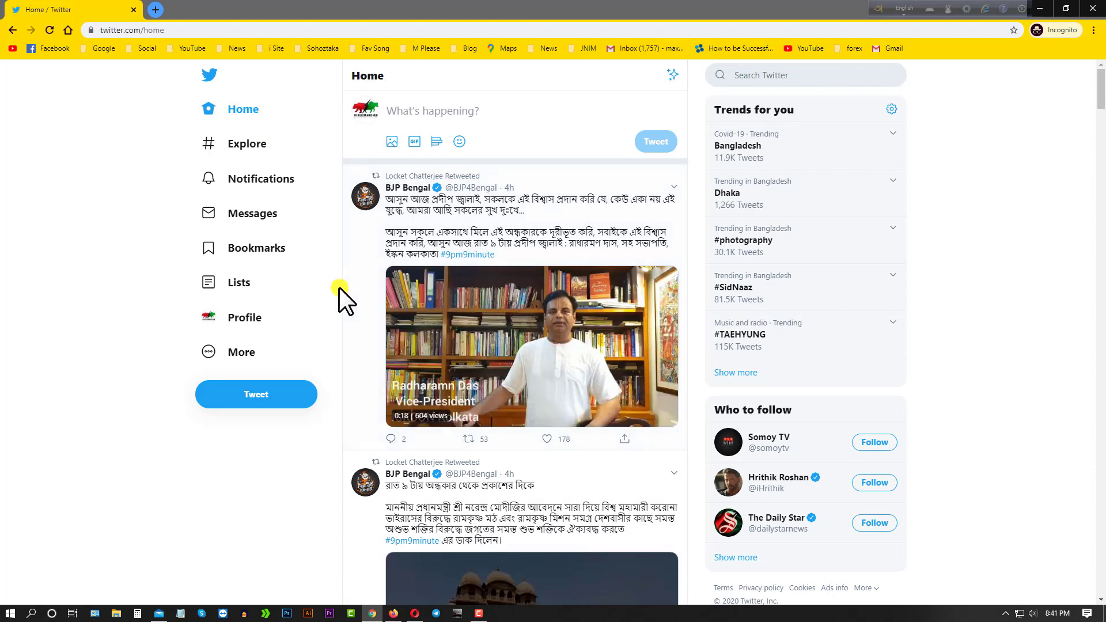
{"action": "left_click", "coordinate": [240, 321]}
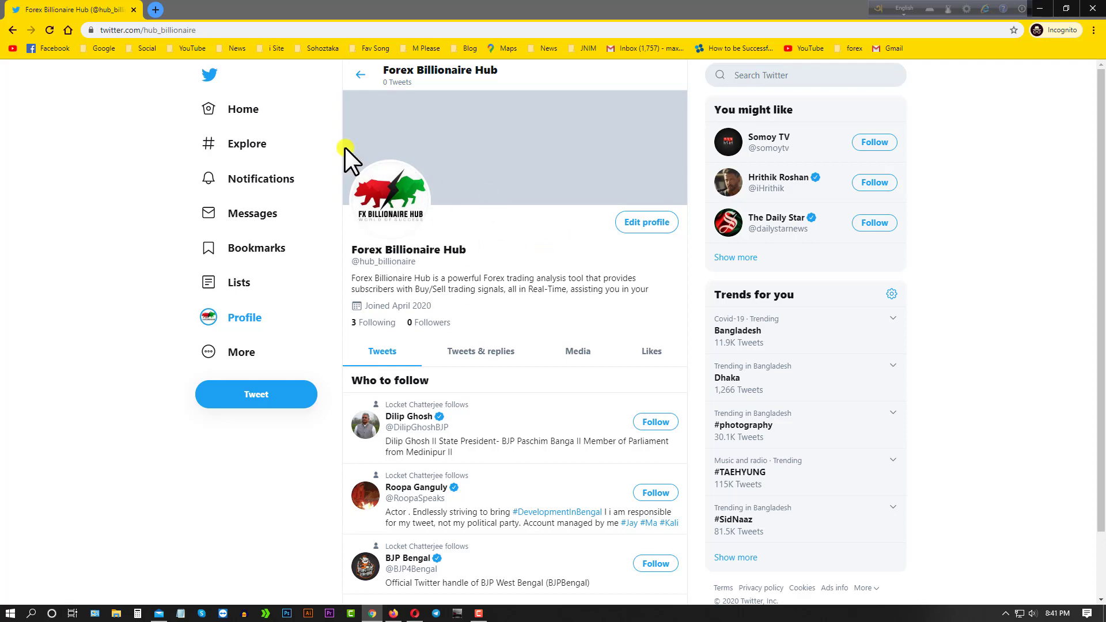
{"action": "left_click", "coordinate": [654, 228]}
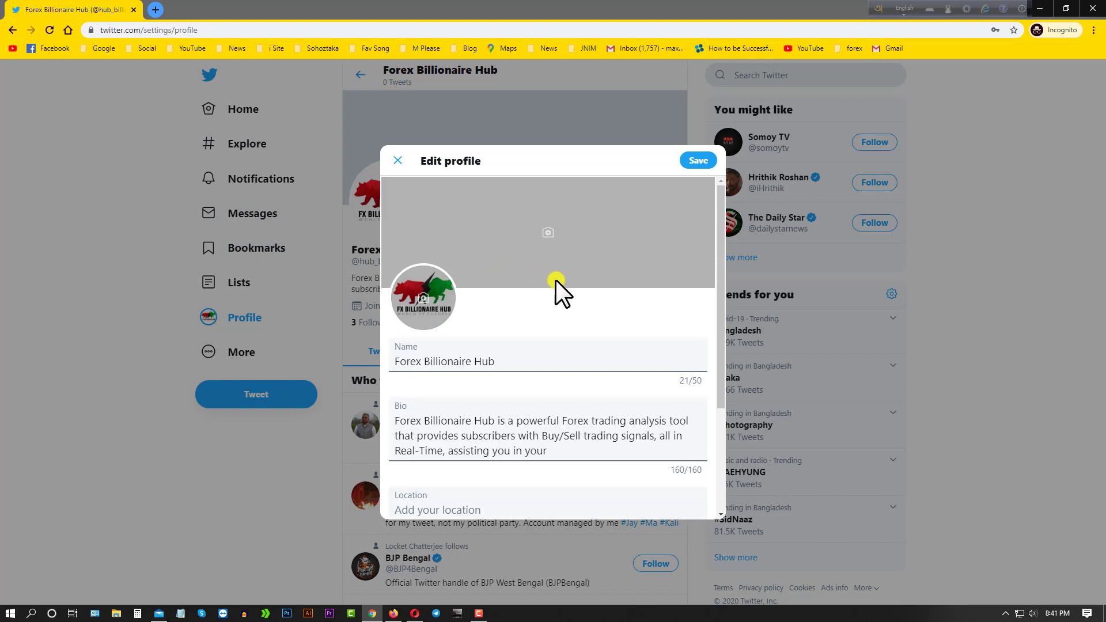
- Add image 18258 from the LOGO PROJECT FILE folder as the header photo, cropped to its upper part with the four figures
{"action": "left_click", "coordinate": [551, 234]}
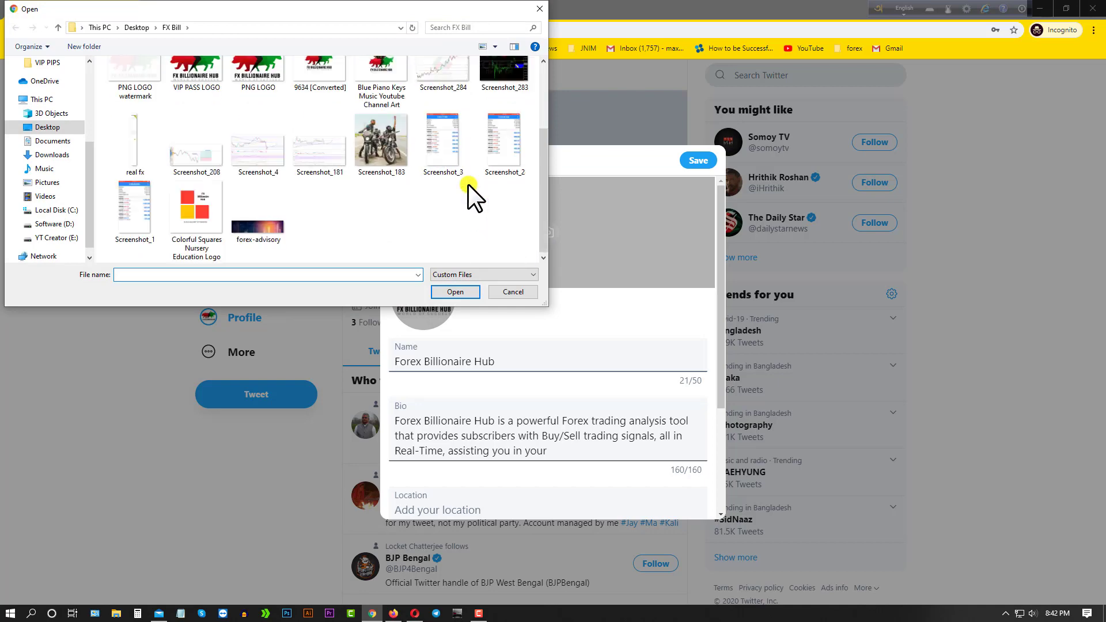
{"action": "scroll", "coordinate": [376, 212], "scroll_direction": "up", "scroll_amount": 2}
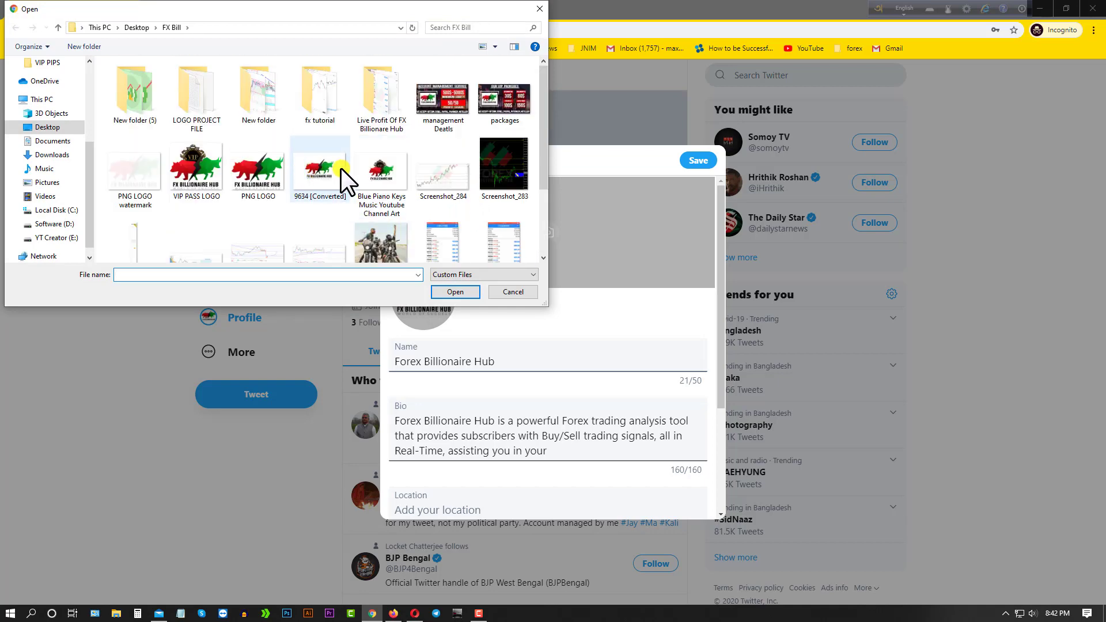
{"action": "double_click", "coordinate": [204, 97]}
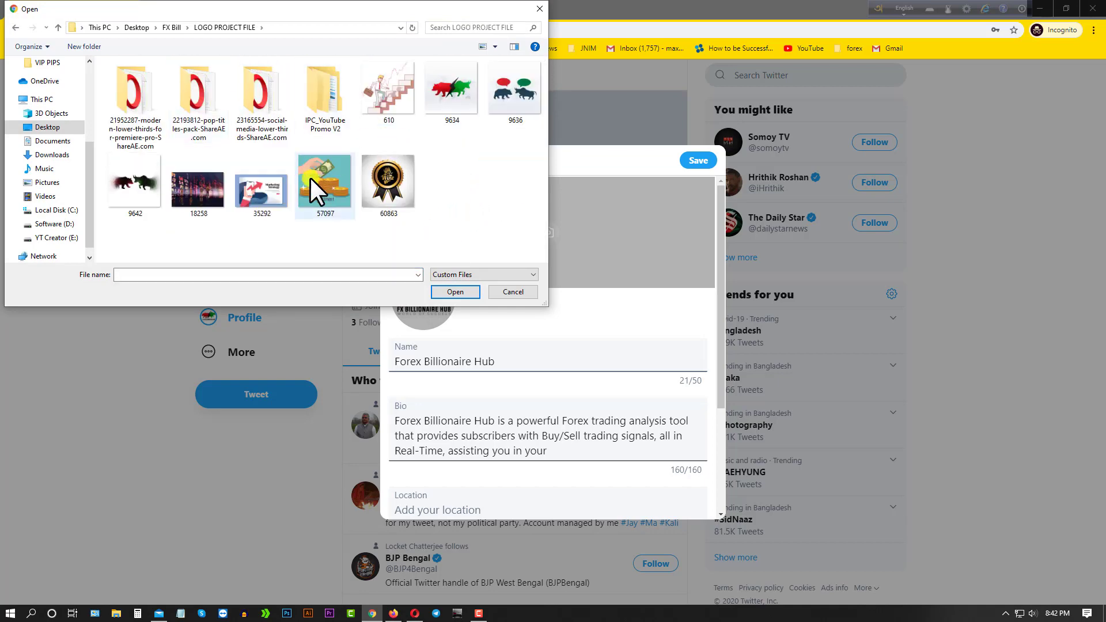
{"action": "double_click", "coordinate": [178, 192]}
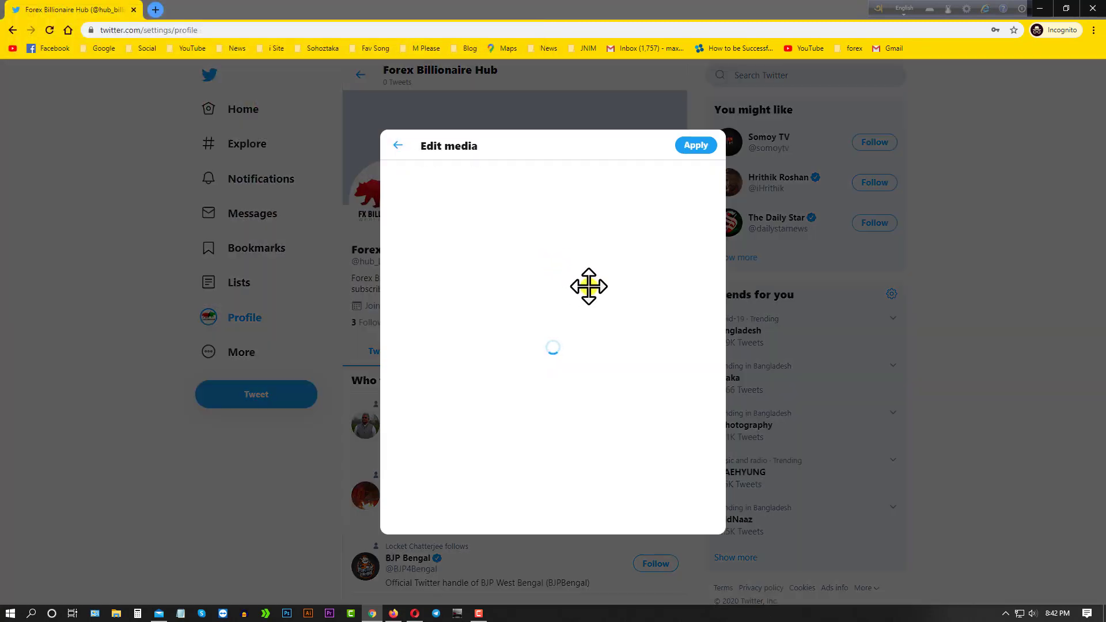
{"action": "left_click_drag", "start_coordinate": [580, 318], "coordinate": [582, 353]}
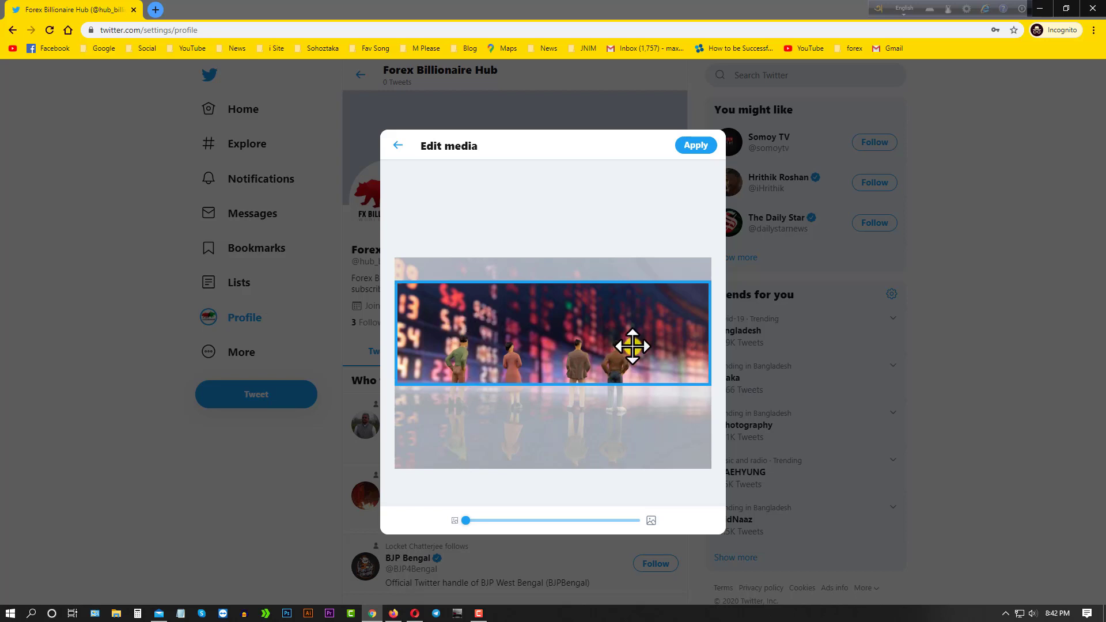
{"action": "left_click", "coordinate": [697, 146]}
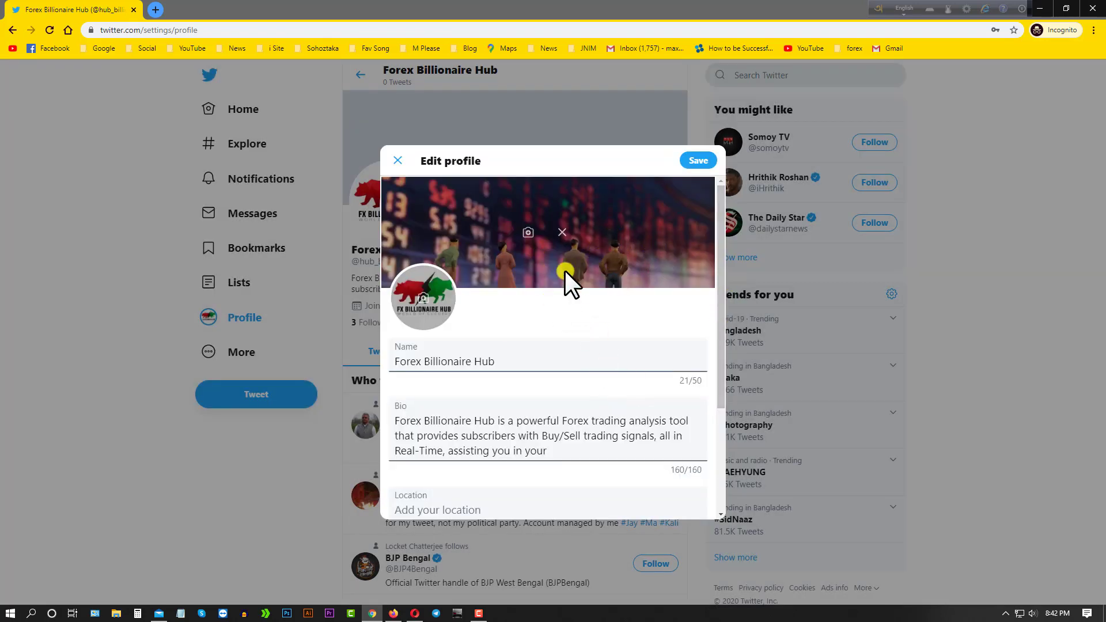
- Shorten the bio to end at "Buy/Sell trading signals." and set the profile location to "Banladesh"
{"action": "scroll", "coordinate": [573, 321], "scroll_direction": "down", "scroll_amount": 2}
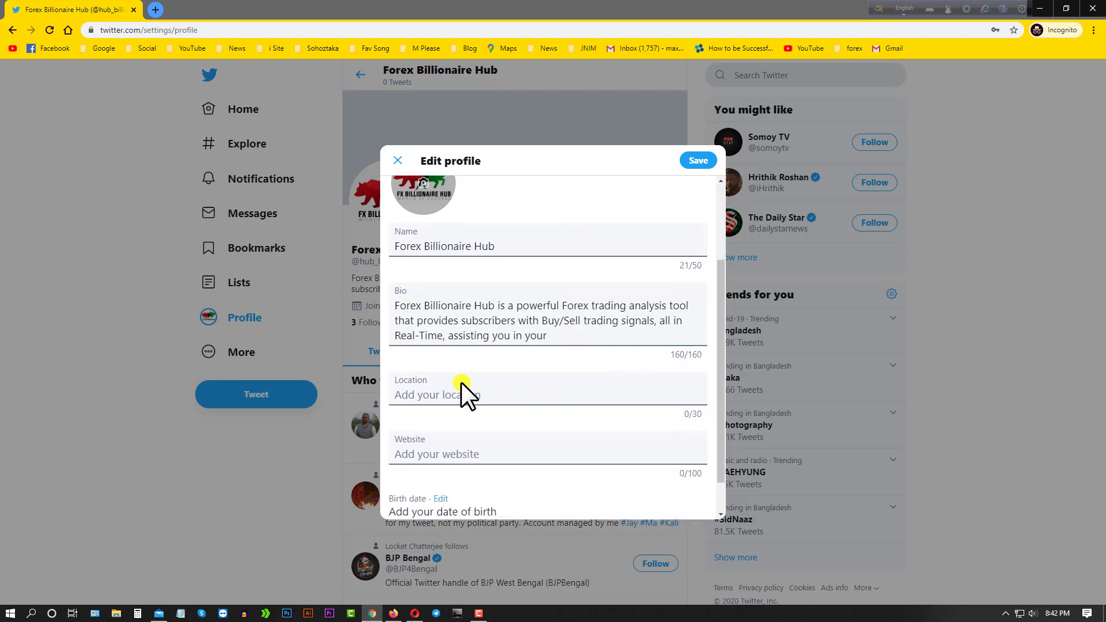
{"action": "left_click", "coordinate": [513, 400]}
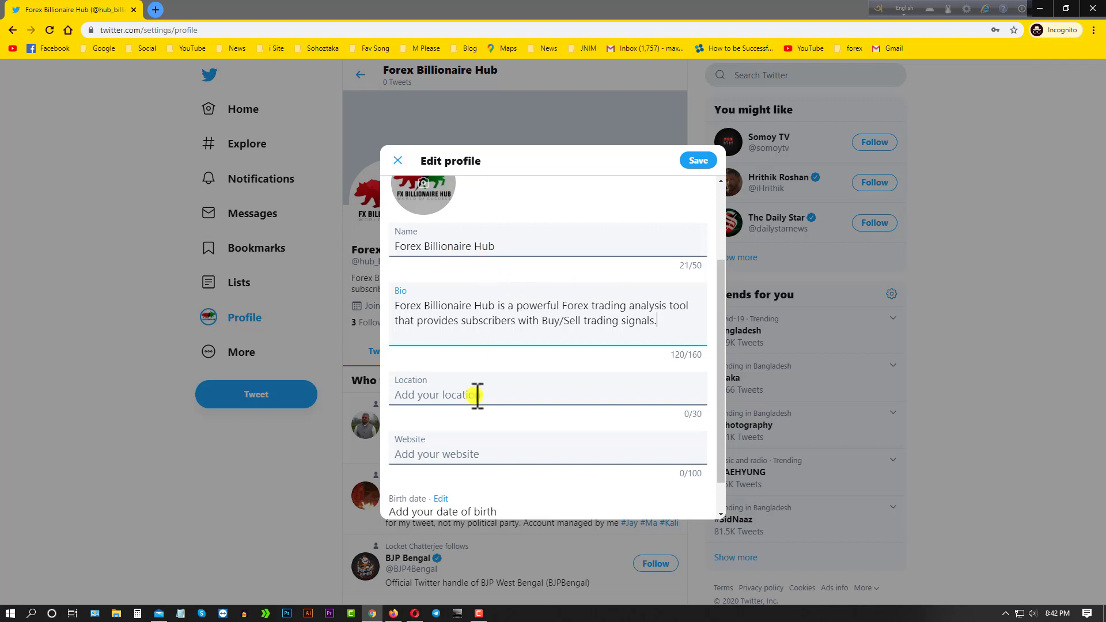
{"action": "left_click", "coordinate": [454, 395]}
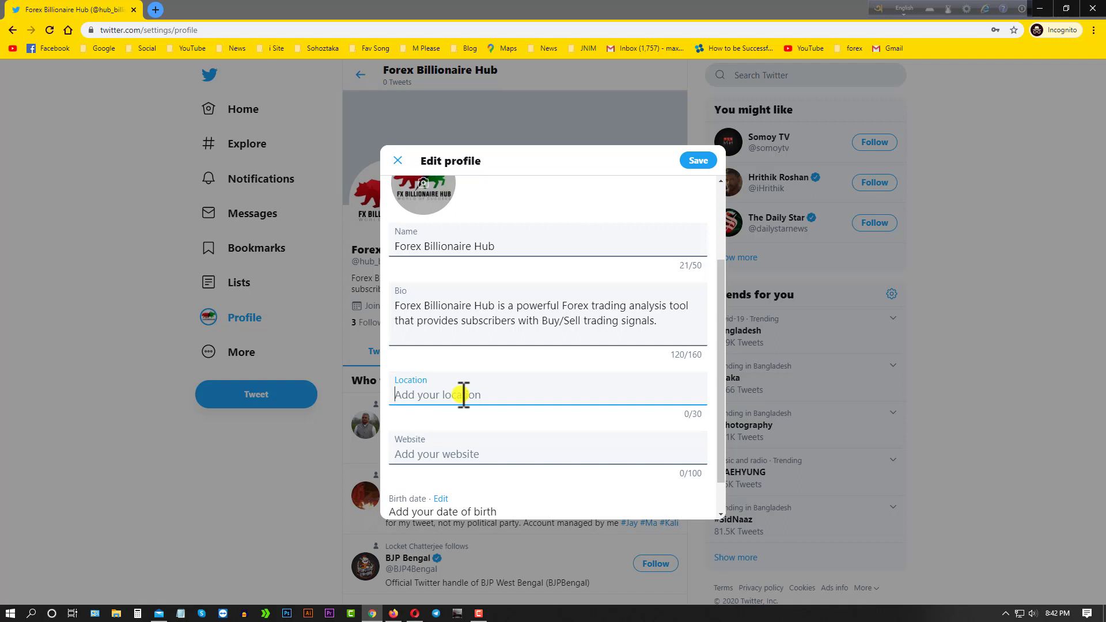
{"action": "type", "text": "Banladesh"}
- Copy the Telegram join link from the "telegram text" Notepad file and paste it as the profile's website
{"action": "left_click", "coordinate": [427, 454]}
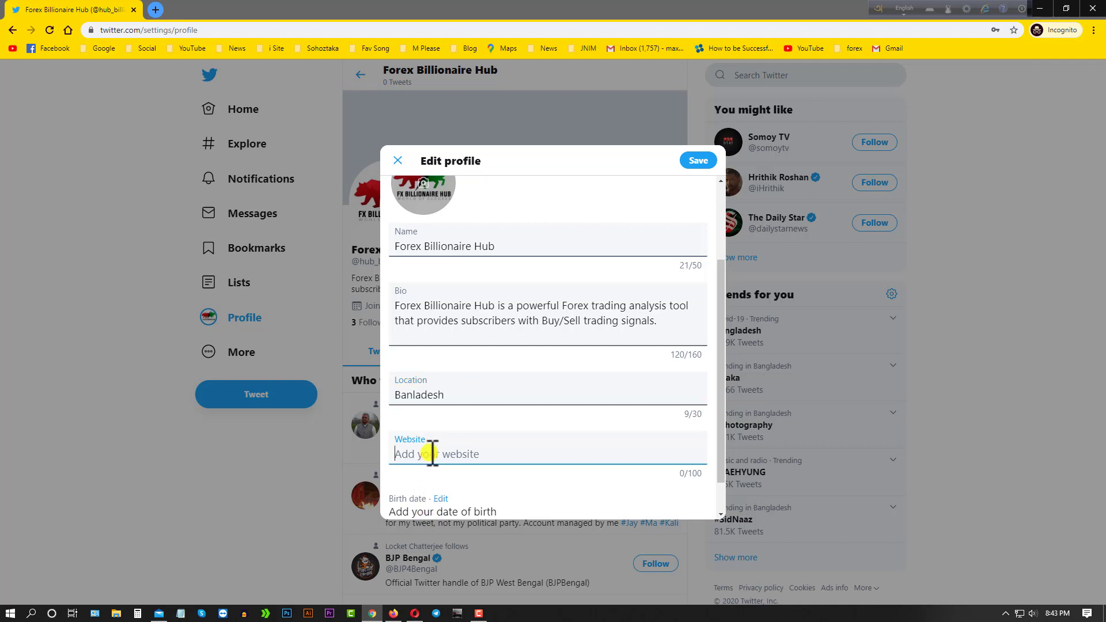
{"action": "scroll", "coordinate": [431, 450], "scroll_direction": "down", "scroll_amount": 1}
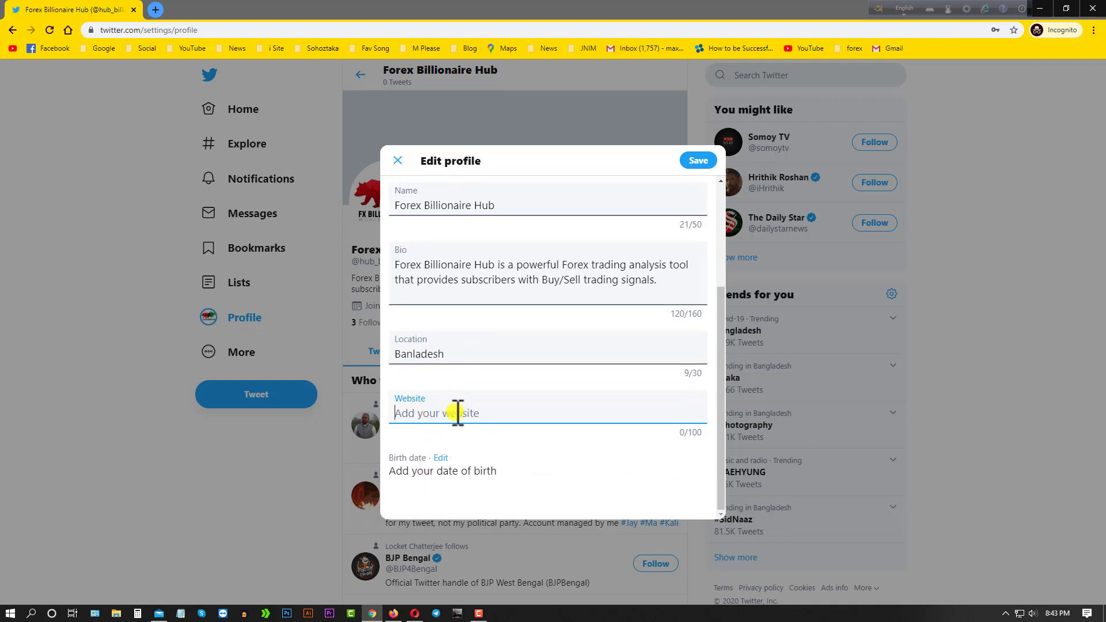
{"action": "left_click", "coordinate": [180, 610]}
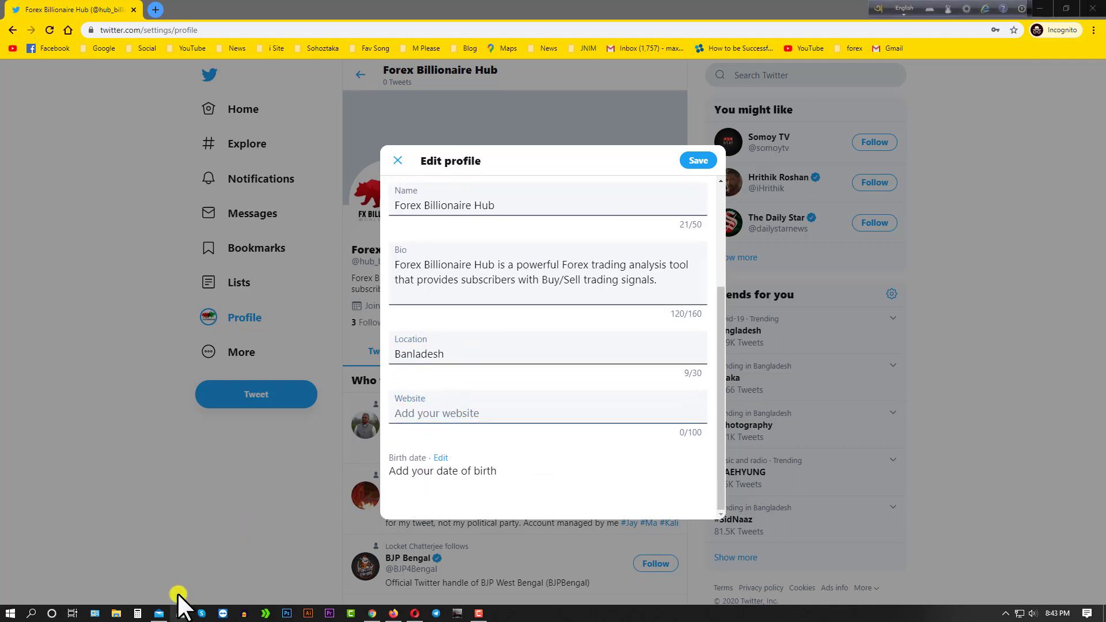
{"action": "right_click", "coordinate": [179, 595]}
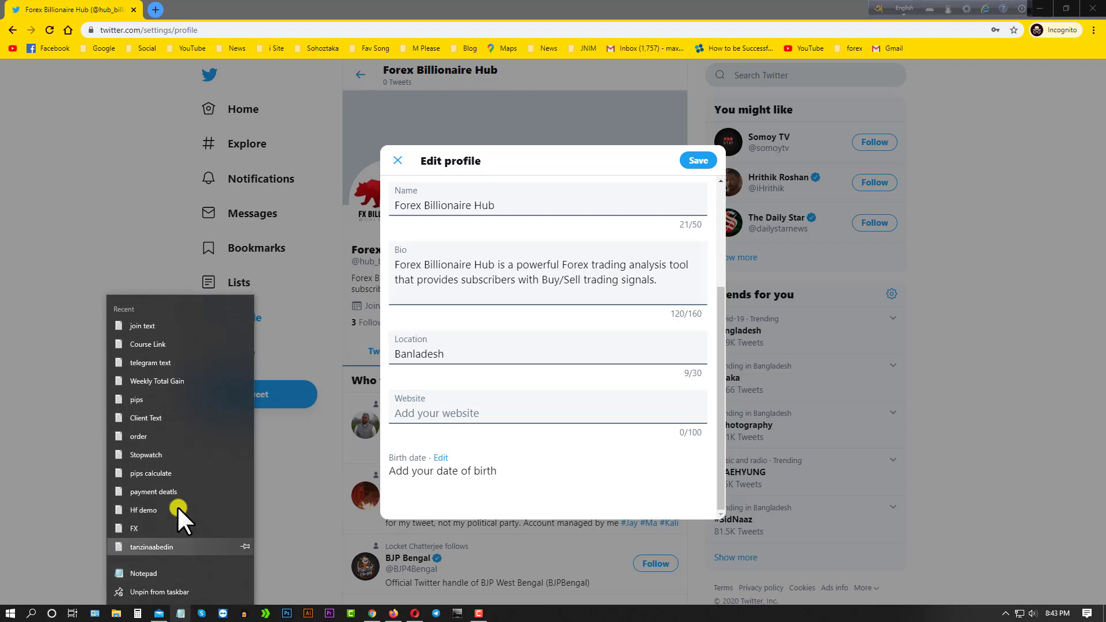
{"action": "left_click", "coordinate": [151, 362]}
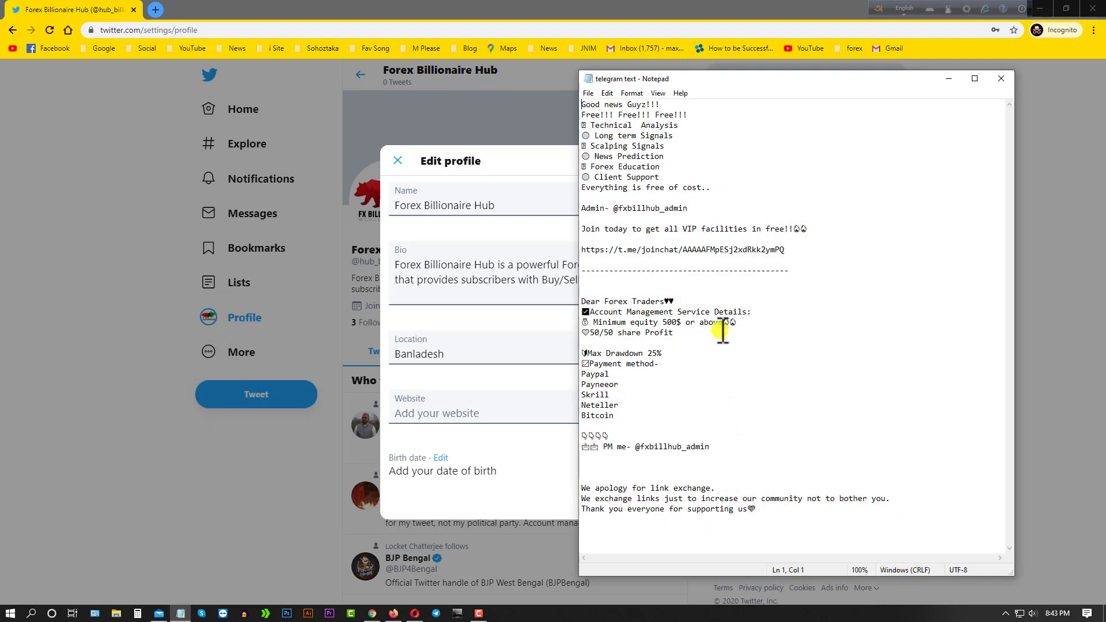
{"action": "left_click", "coordinate": [784, 249]}
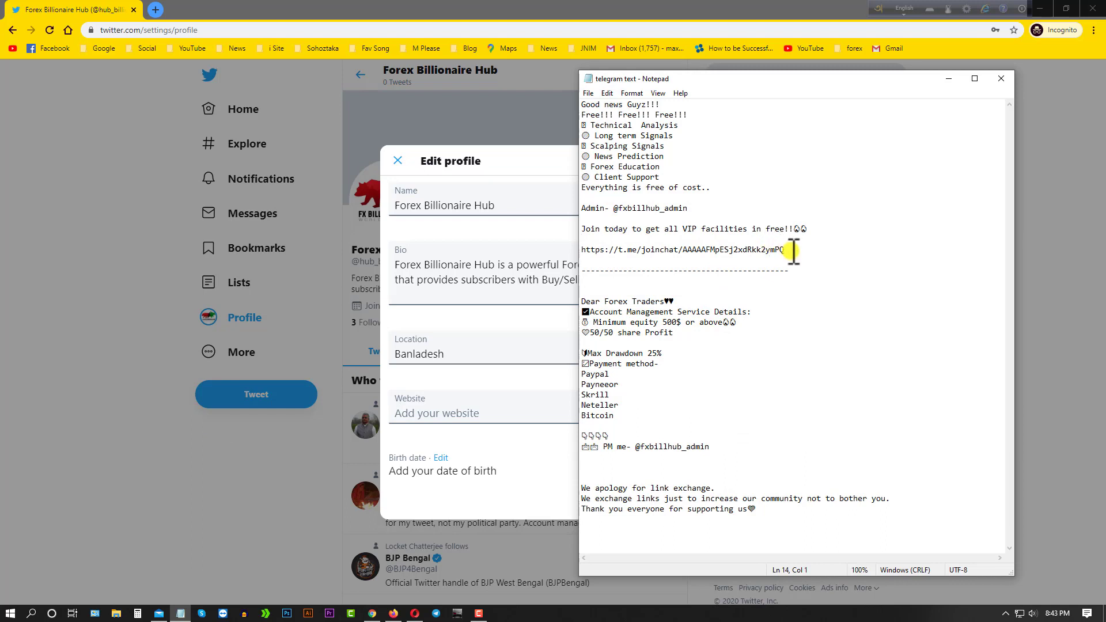
{"action": "left_click", "coordinate": [580, 250], "text": "shift"}
{"action": "key", "text": "ctrl+c"}
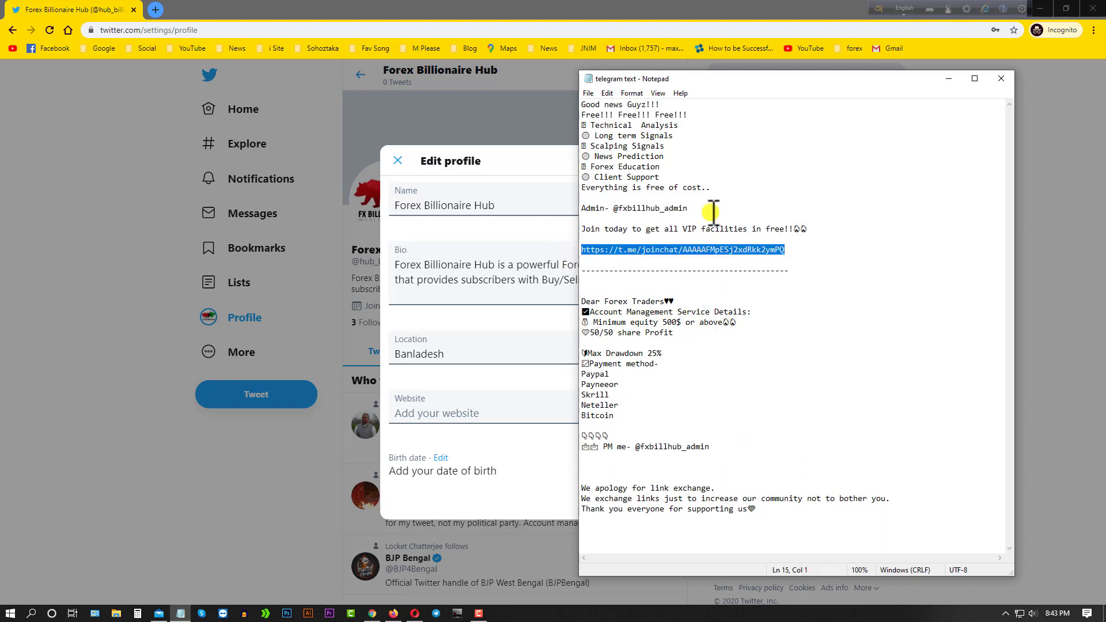
{"action": "left_click", "coordinate": [949, 78]}
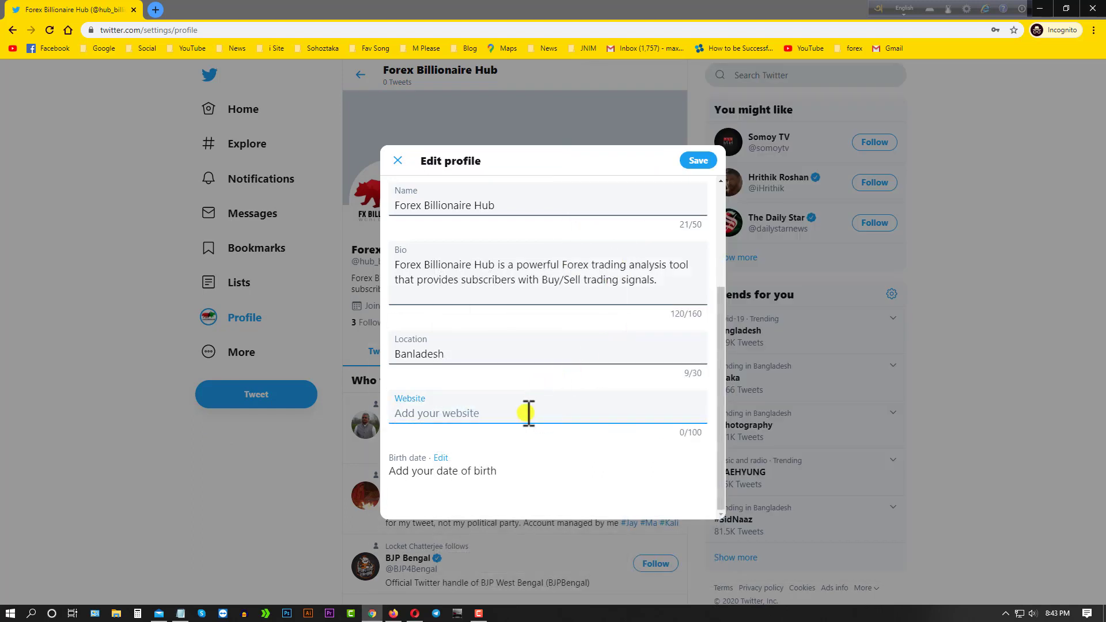
{"action": "key", "text": "ctrl+v"}
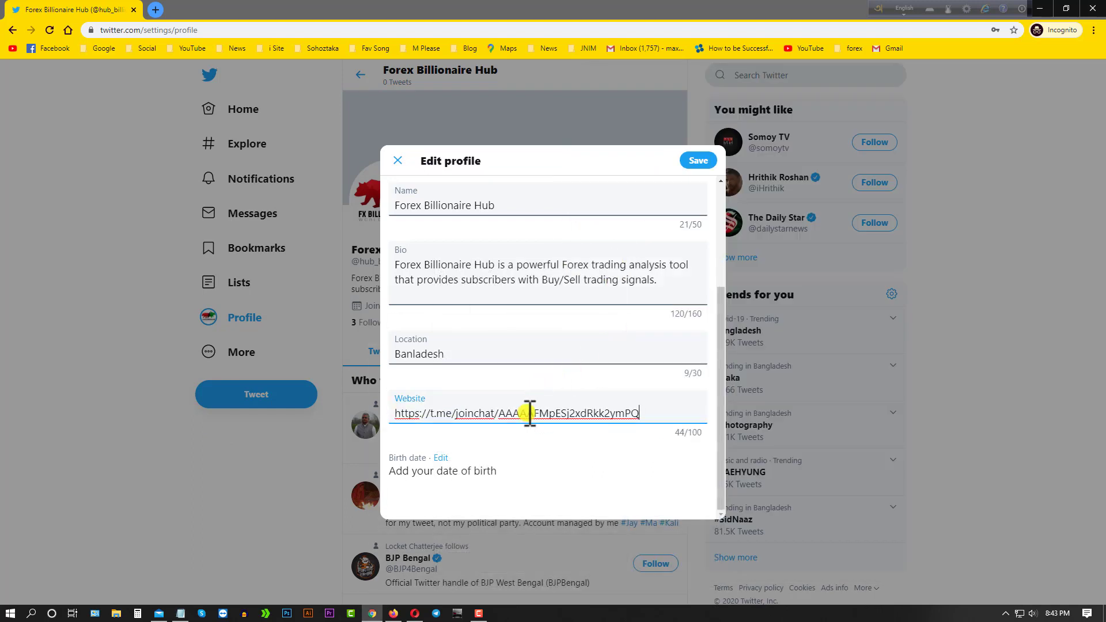
- Enable editing of the birth date and enter the account's month, day and year of birth
{"action": "left_click", "coordinate": [442, 458]}
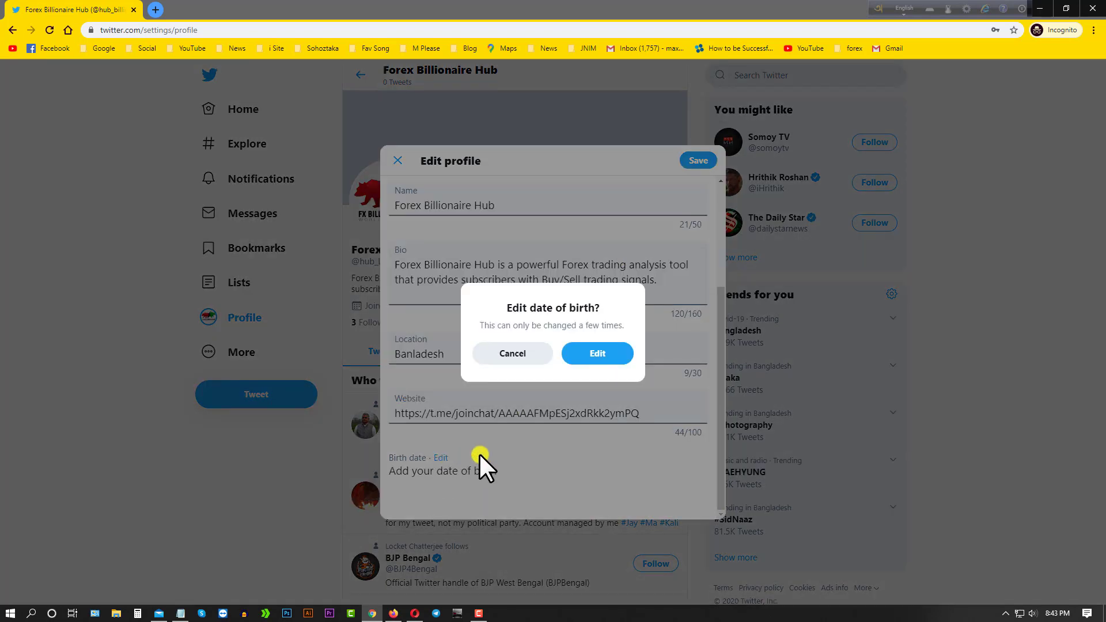
{"action": "left_click", "coordinate": [593, 353]}
{"action": "scroll", "coordinate": [499, 441], "scroll_direction": "down", "scroll_amount": 3}
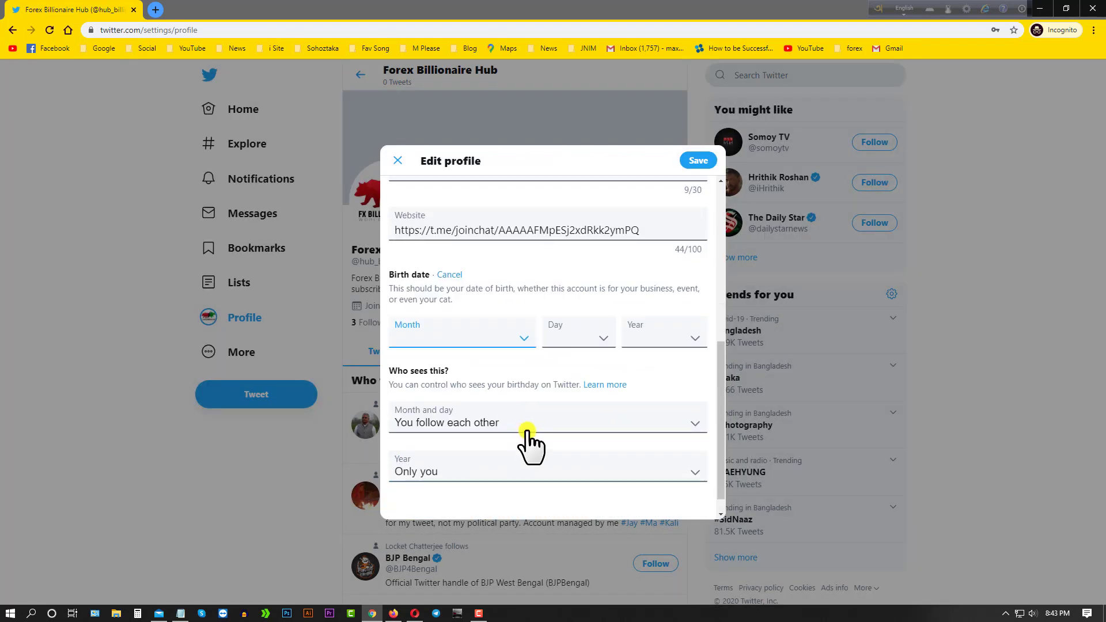
{"action": "left_click", "coordinate": [494, 346]}
{"action": "left_click", "coordinate": [471, 502]}
{"action": "left_click", "coordinate": [593, 343]}
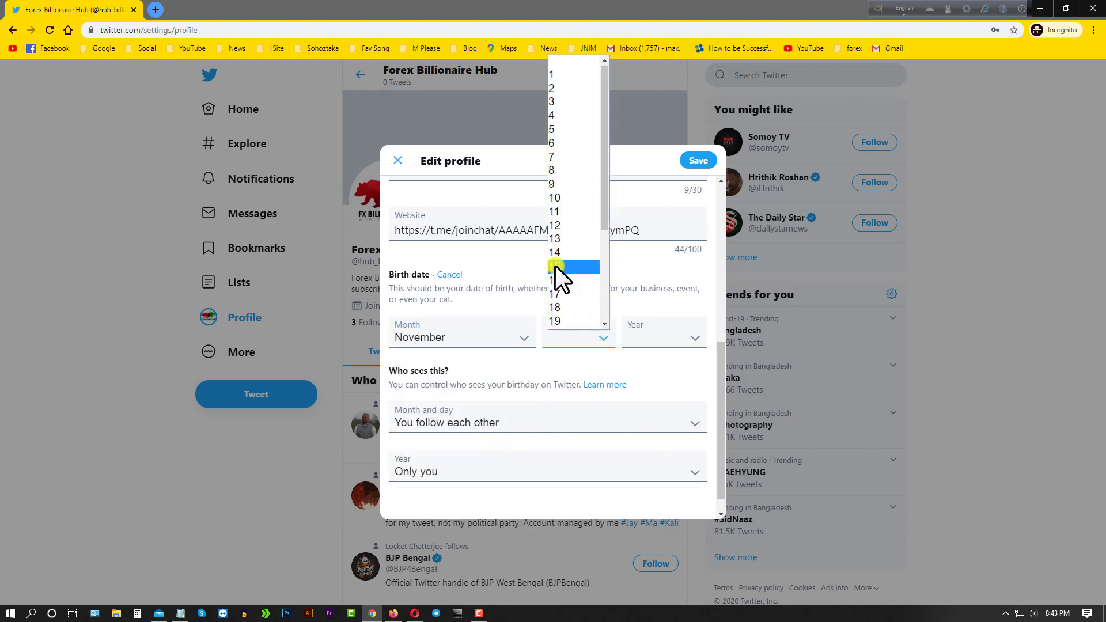
{"action": "scroll", "coordinate": [556, 265], "scroll_direction": "down", "scroll_amount": 3}
{"action": "left_click", "coordinate": [560, 222]}
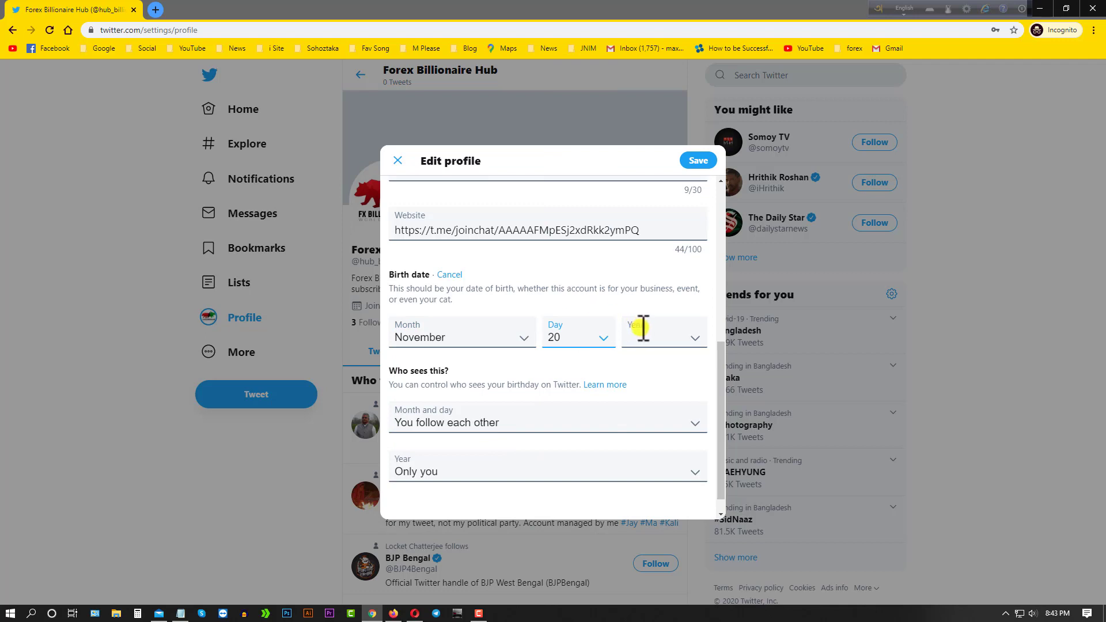
{"action": "left_click", "coordinate": [680, 339]}
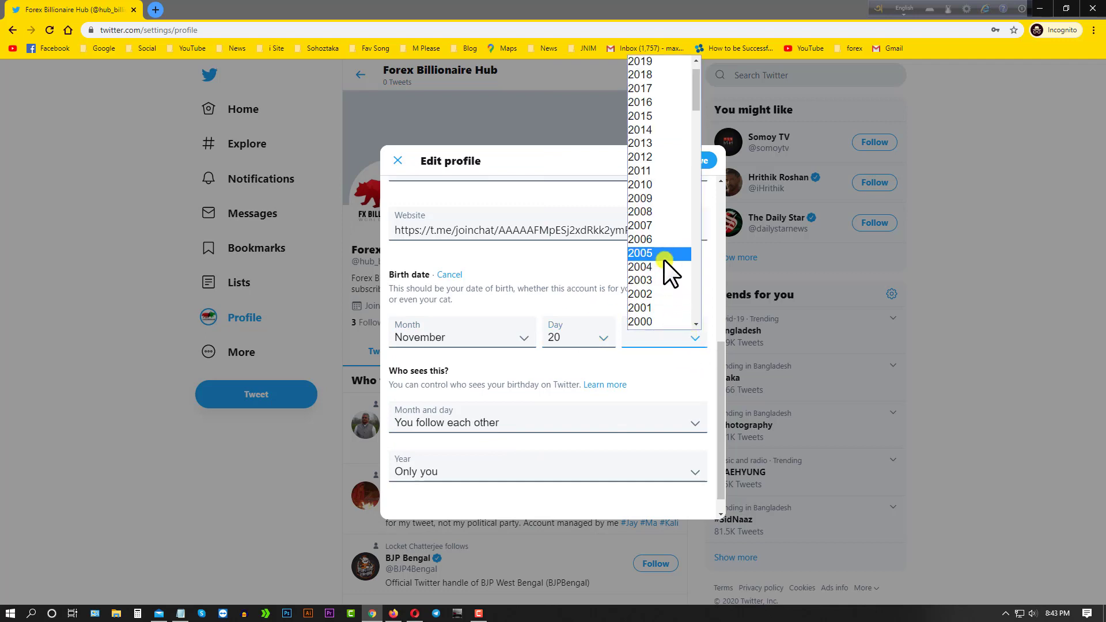
{"action": "scroll", "coordinate": [664, 259], "scroll_direction": "down", "scroll_amount": 6}
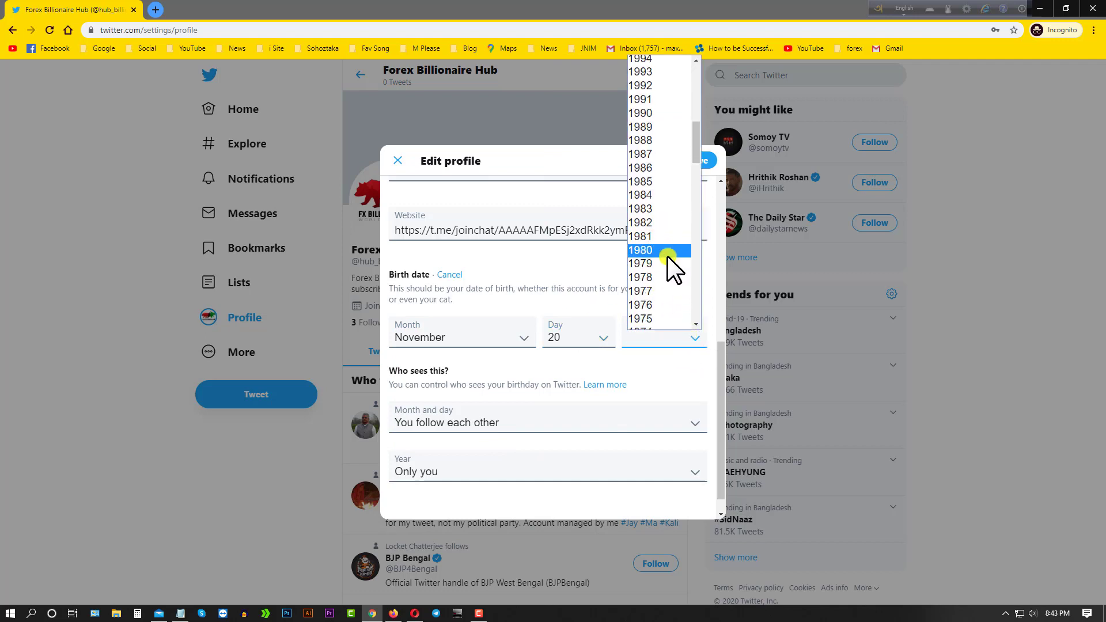
{"action": "scroll", "coordinate": [667, 256], "scroll_direction": "up", "scroll_amount": 2}
{"action": "left_click", "coordinate": [676, 135]}
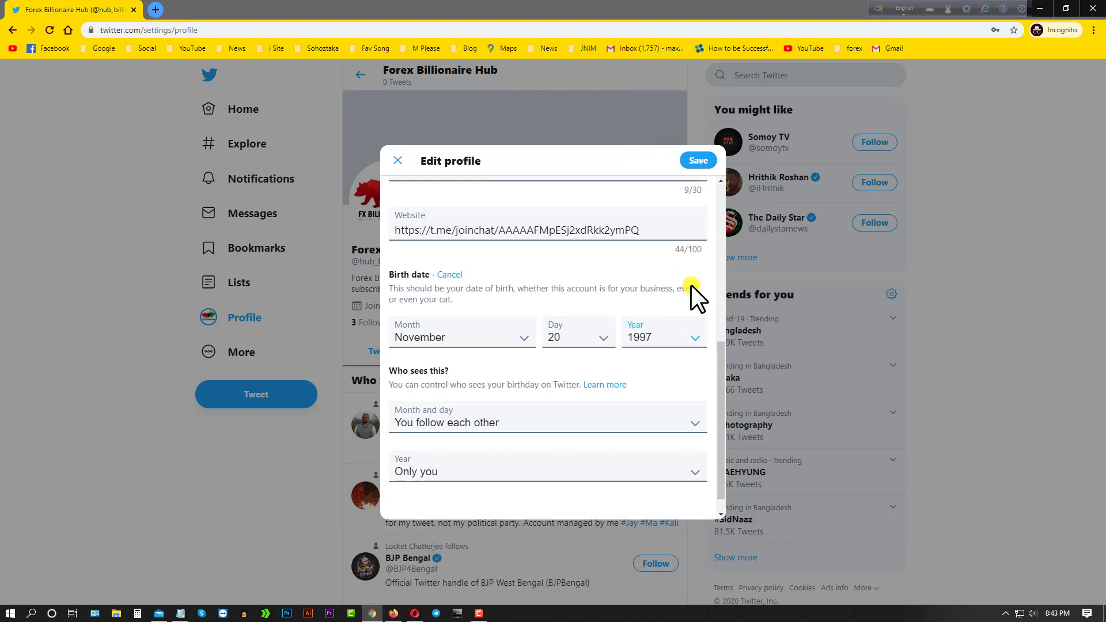
- Set the visibility of both the birth month and day and the birth year to Public
{"action": "left_click", "coordinate": [548, 425]}
{"action": "scroll", "coordinate": [550, 424], "scroll_direction": "down", "scroll_amount": 1}
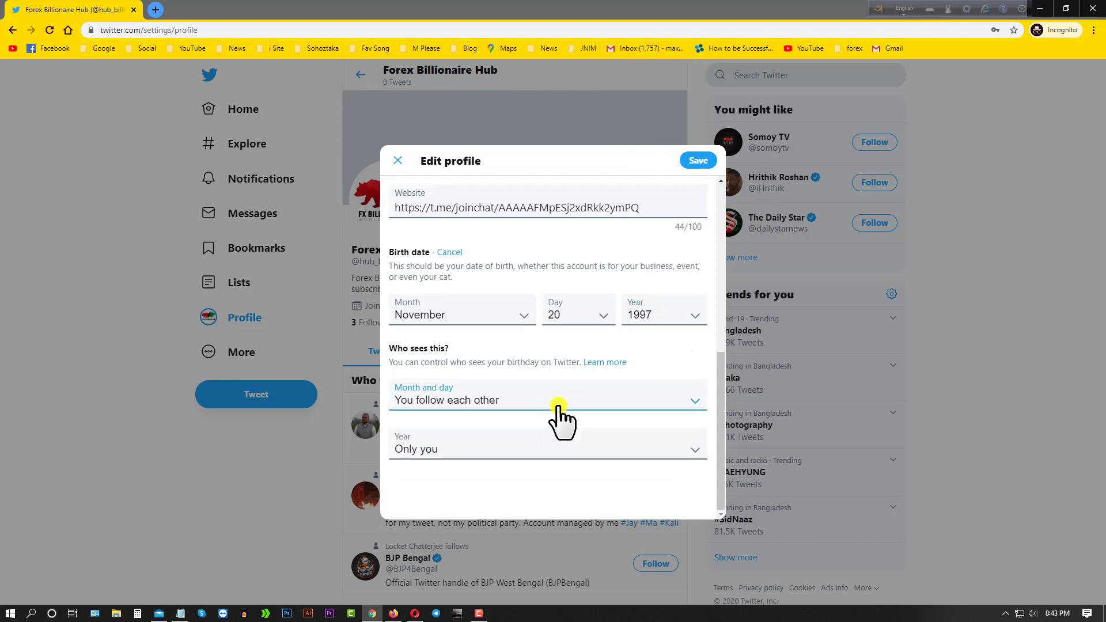
{"action": "left_click", "coordinate": [557, 407]}
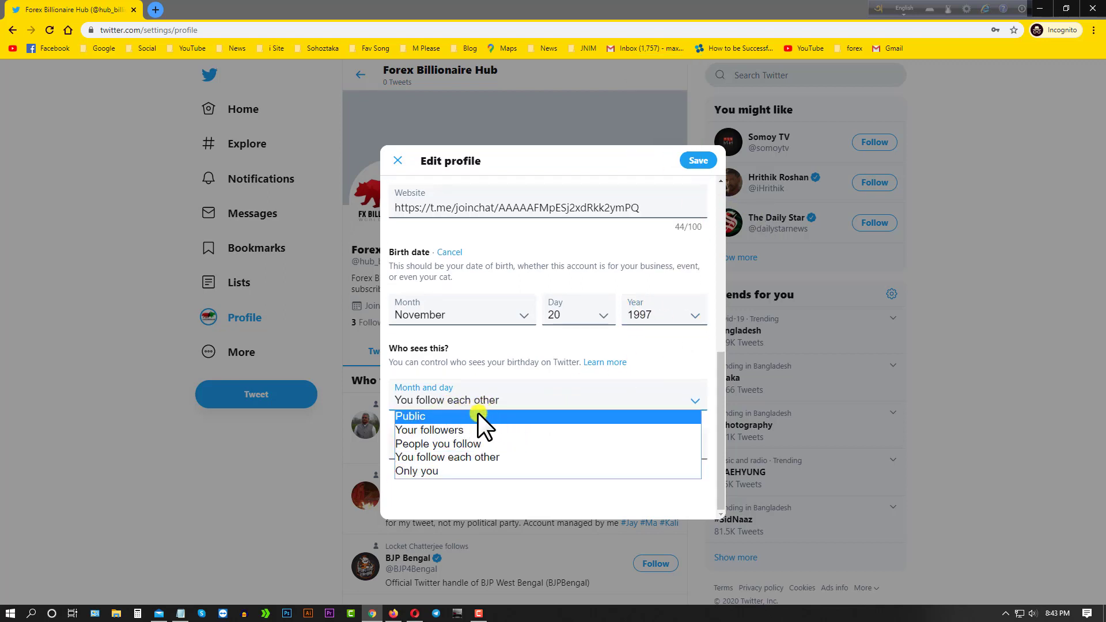
{"action": "left_click", "coordinate": [473, 416]}
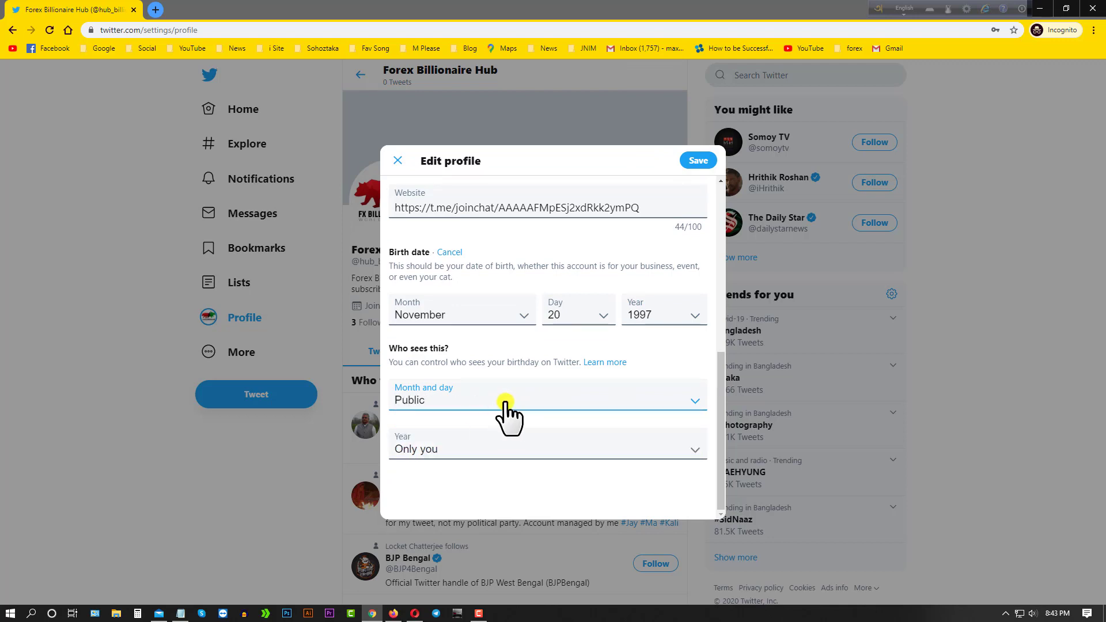
{"action": "left_click", "coordinate": [476, 451]}
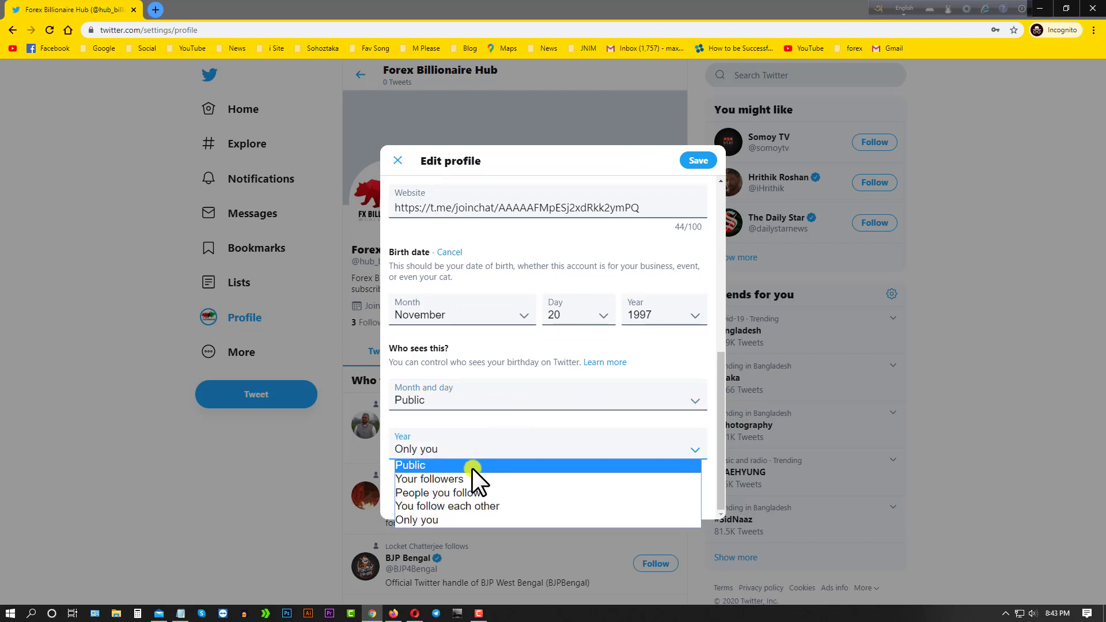
{"action": "left_click", "coordinate": [472, 468]}
- Keep the birth month and day Public and set the birth year's visibility to Only you
{"action": "left_click", "coordinate": [426, 405]}
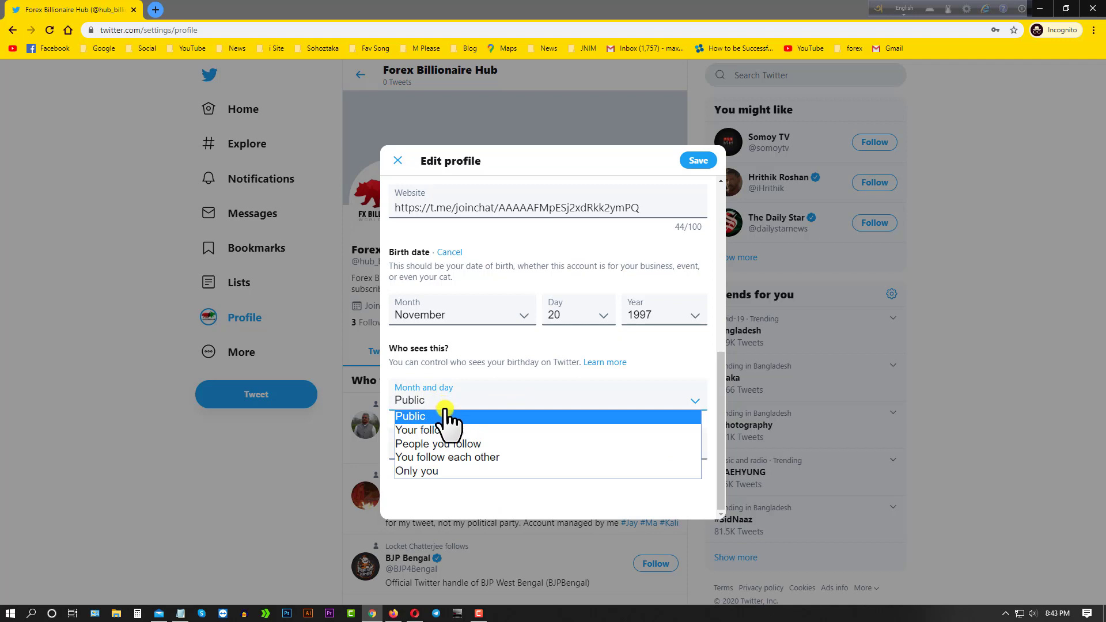
{"action": "left_click", "coordinate": [444, 415]}
{"action": "left_click", "coordinate": [445, 451]}
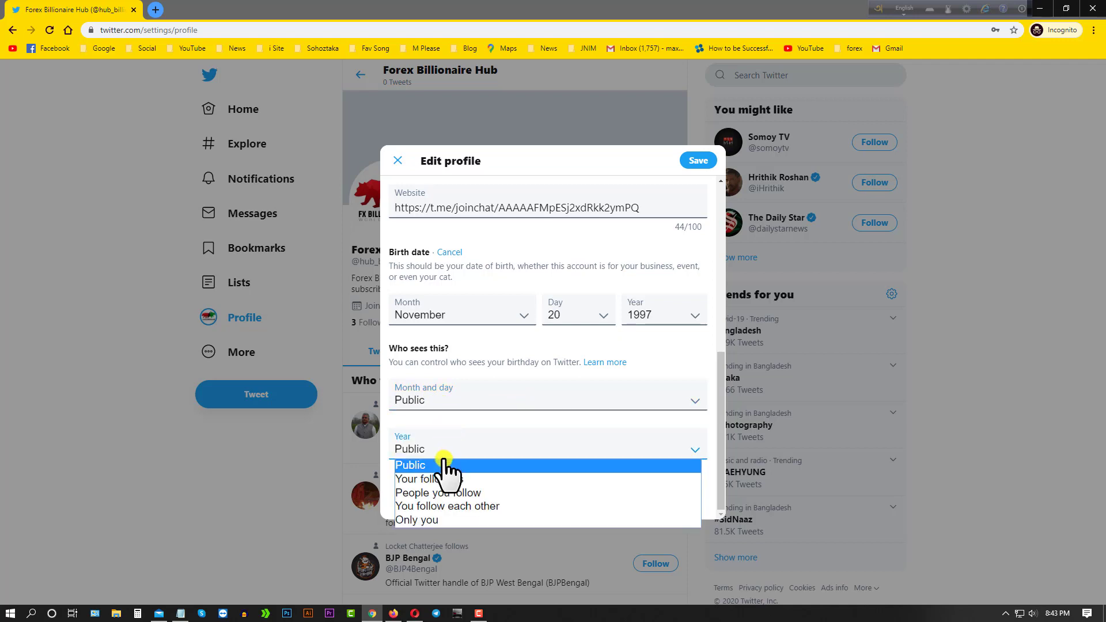
{"action": "left_click", "coordinate": [439, 520]}
{"action": "scroll", "coordinate": [651, 437], "scroll_direction": "up", "scroll_amount": 5}
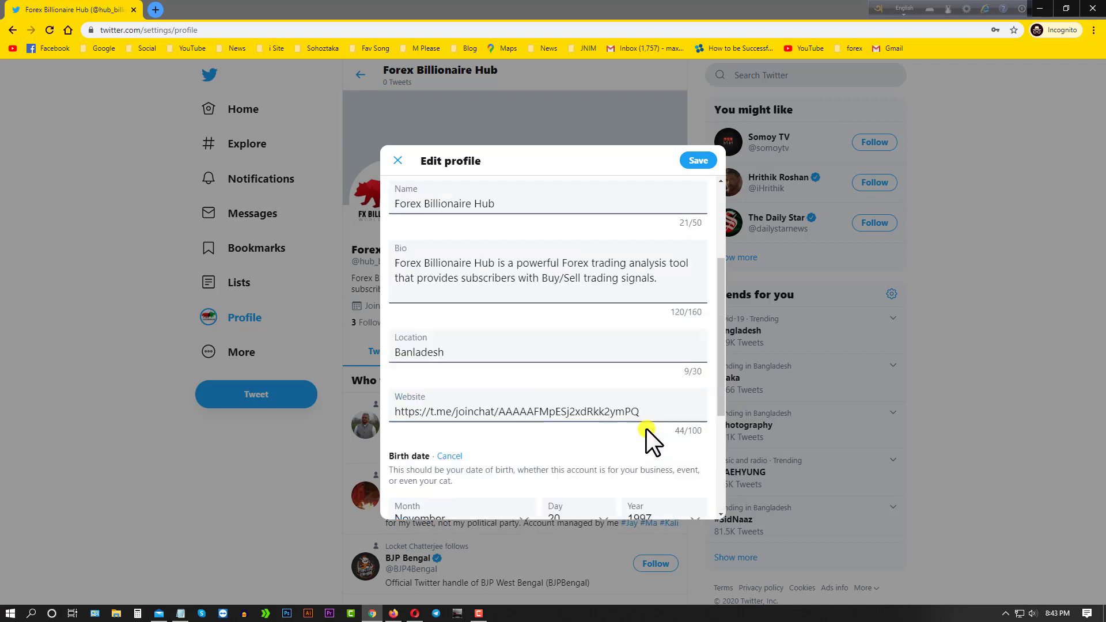
- Save the edited profile and confirm the account's date of birth
{"action": "left_click", "coordinate": [697, 163]}
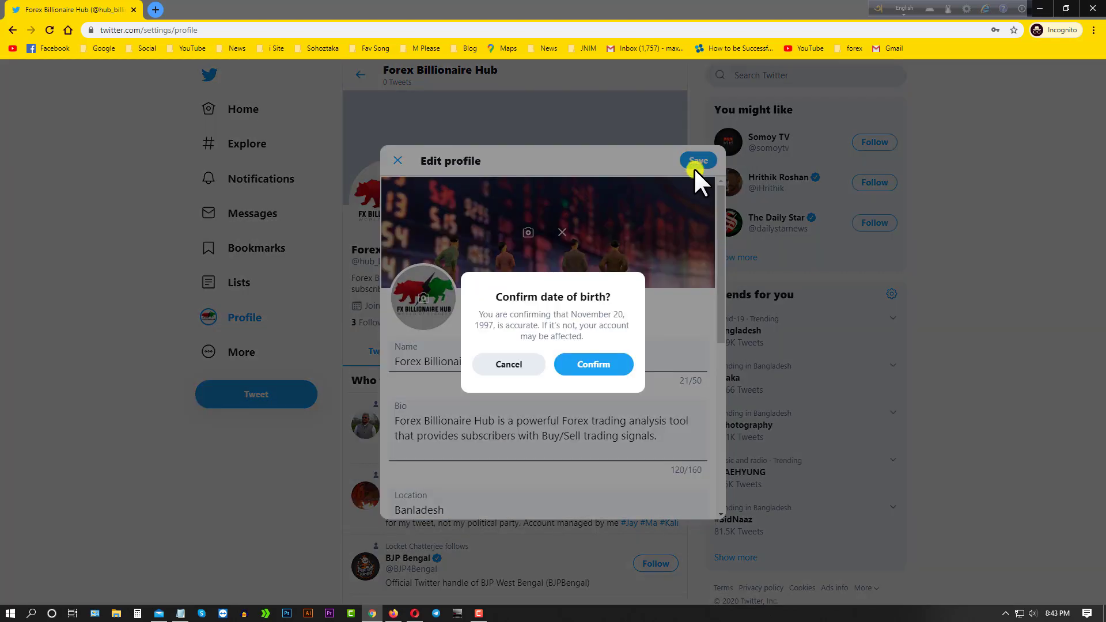
{"action": "left_click", "coordinate": [597, 366]}
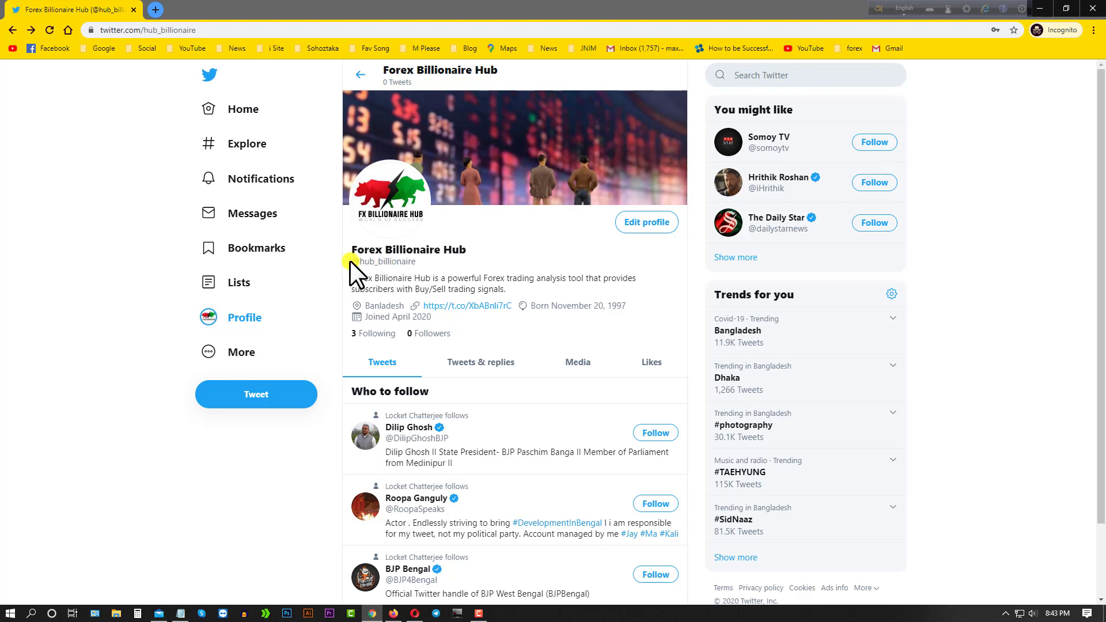
{"action": "left_click_drag", "start_coordinate": [351, 261], "coordinate": [416, 260]}
{"action": "left_click", "coordinate": [425, 257]}
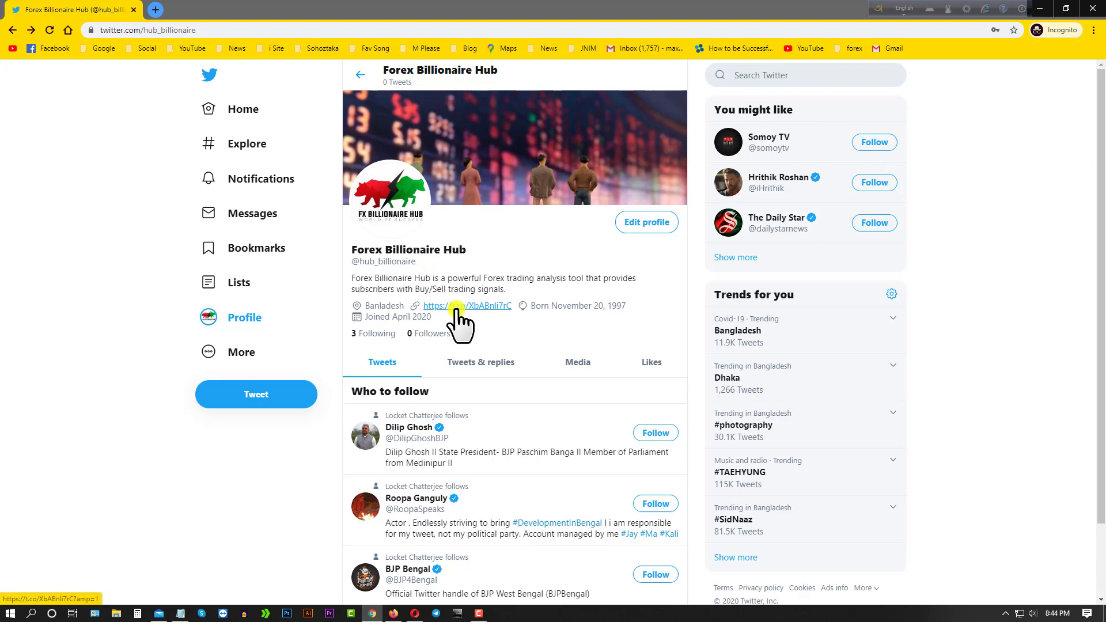
- Reopen the profile for editing, review its details down to the birth date and save it again
{"action": "left_click", "coordinate": [654, 228]}
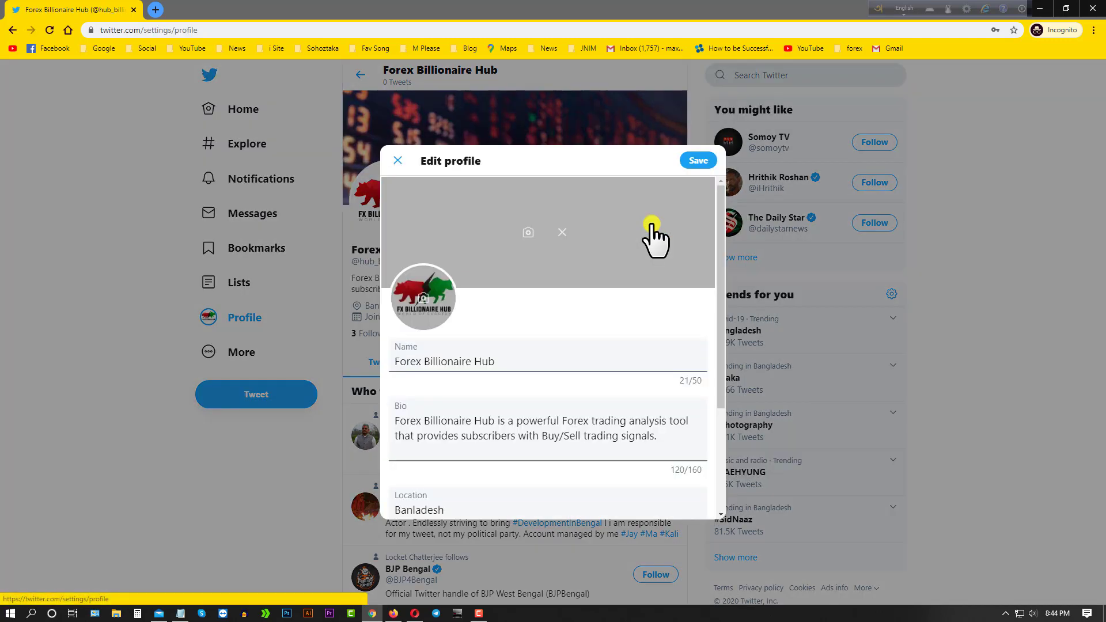
{"action": "scroll", "coordinate": [511, 351], "scroll_direction": "down", "scroll_amount": 3}
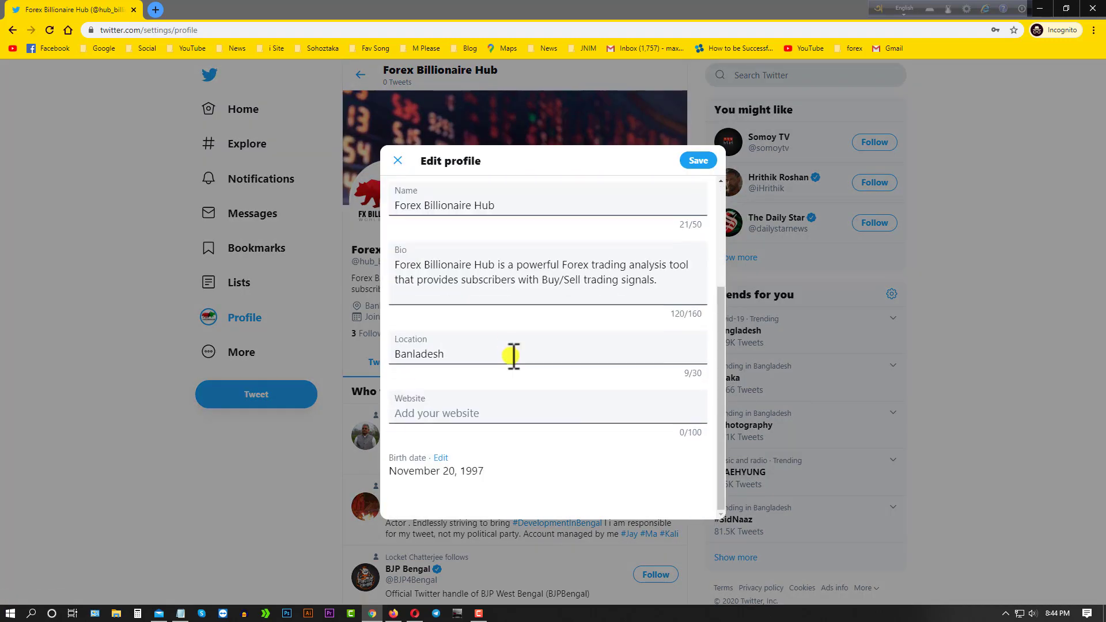
{"action": "left_click", "coordinate": [699, 162]}
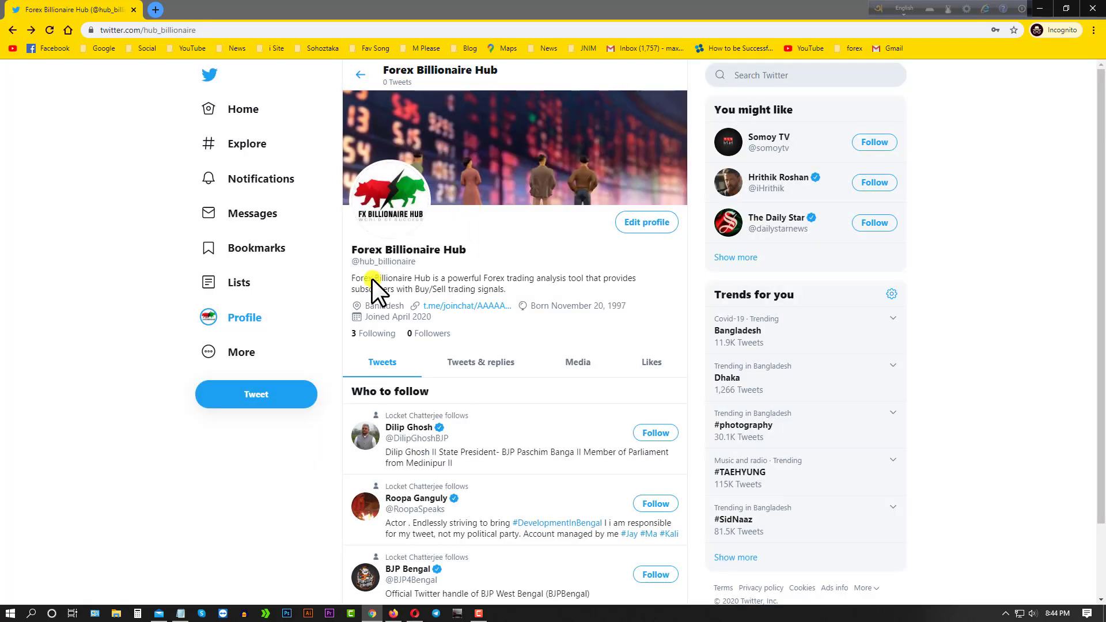
- Return to the home timeline and open the account's Settings and privacy page
{"action": "left_click", "coordinate": [257, 145]}
{"action": "left_click", "coordinate": [253, 112]}
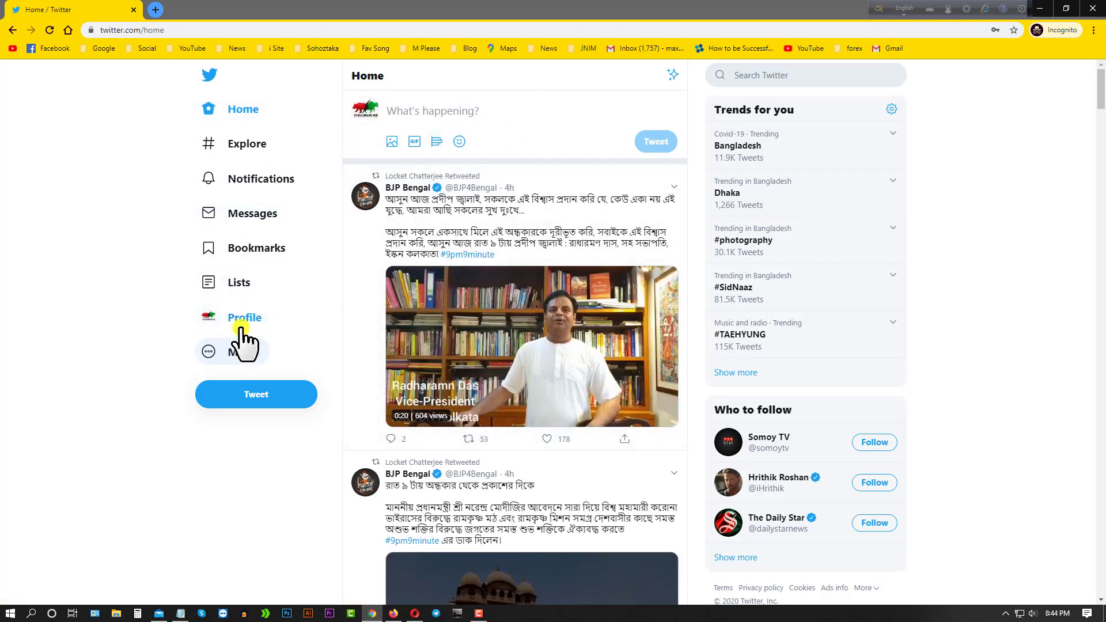
{"action": "left_click", "coordinate": [236, 352]}
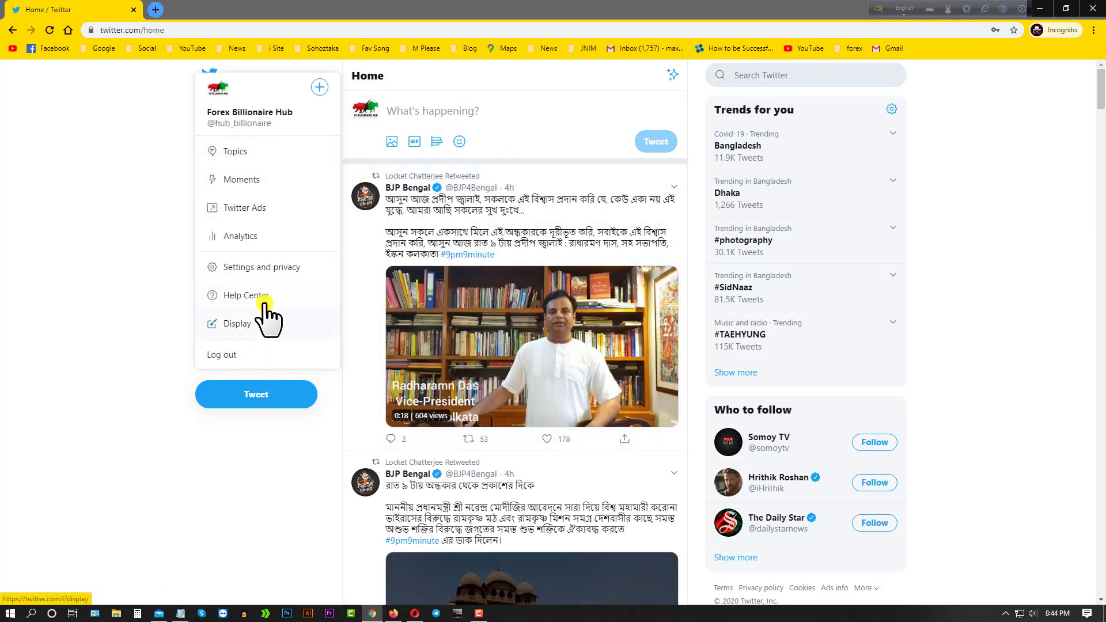
{"action": "left_click", "coordinate": [288, 268]}
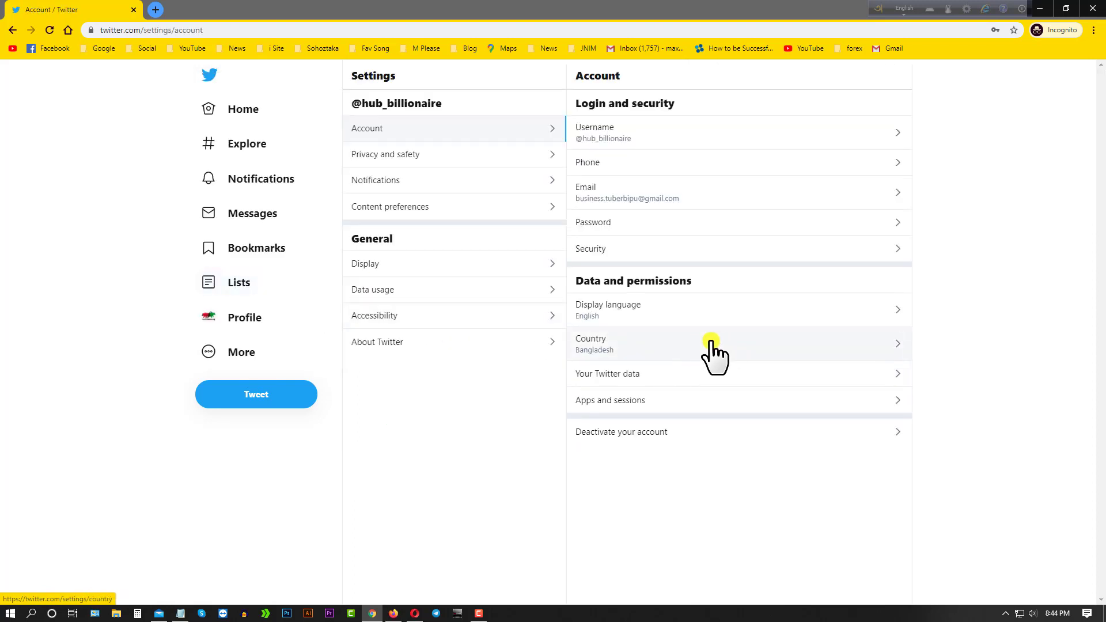
- Replace the username with forexbillhub, choose the suggested ForexbillhubHub instead and save it
{"action": "left_click", "coordinate": [615, 138]}
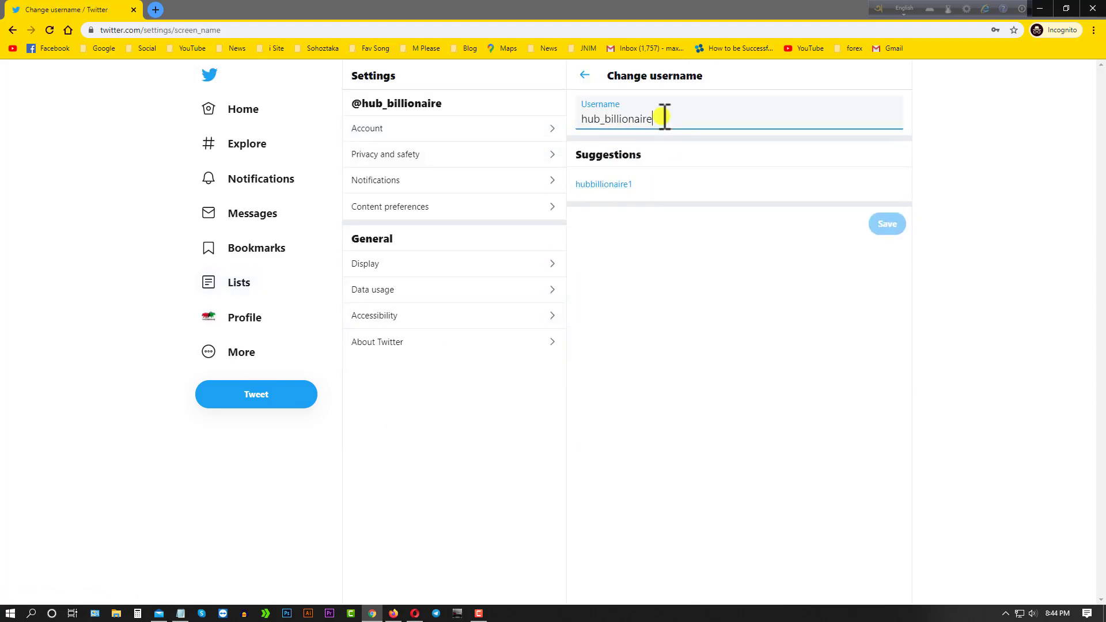
{"action": "left_click_drag", "start_coordinate": [685, 118], "coordinate": [575, 120]}
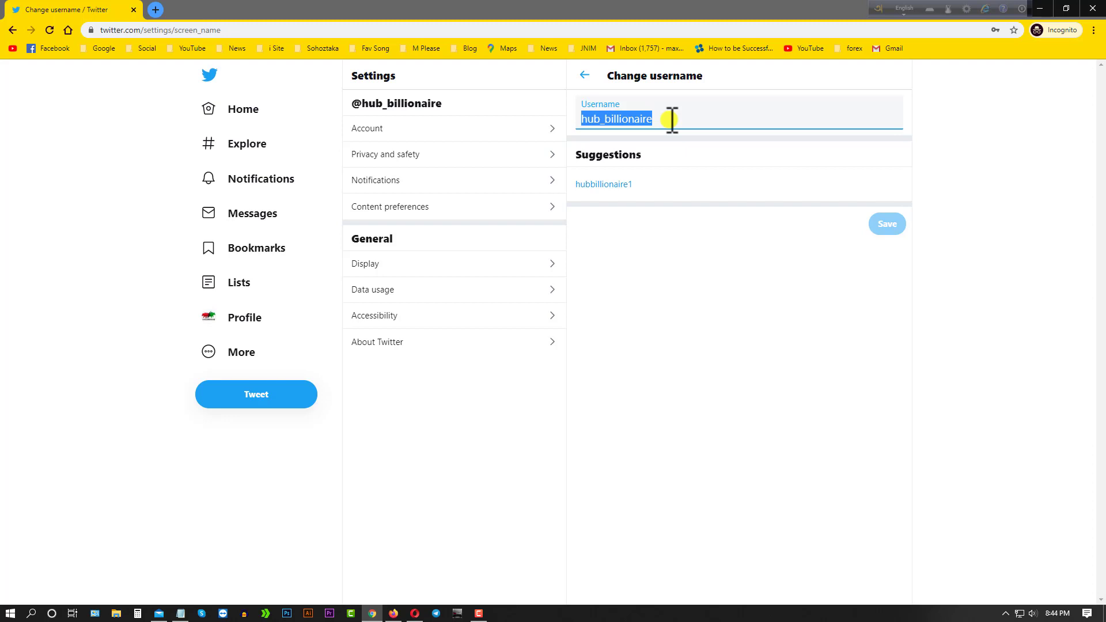
{"action": "key", "text": "BackSpace"}
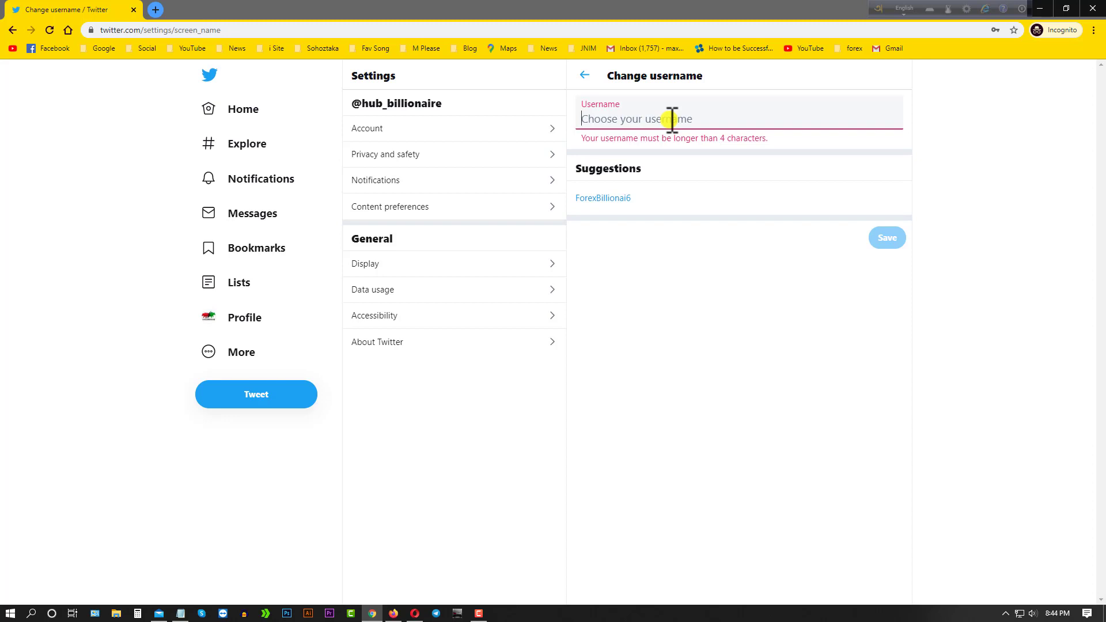
{"action": "type", "text": "forex"}
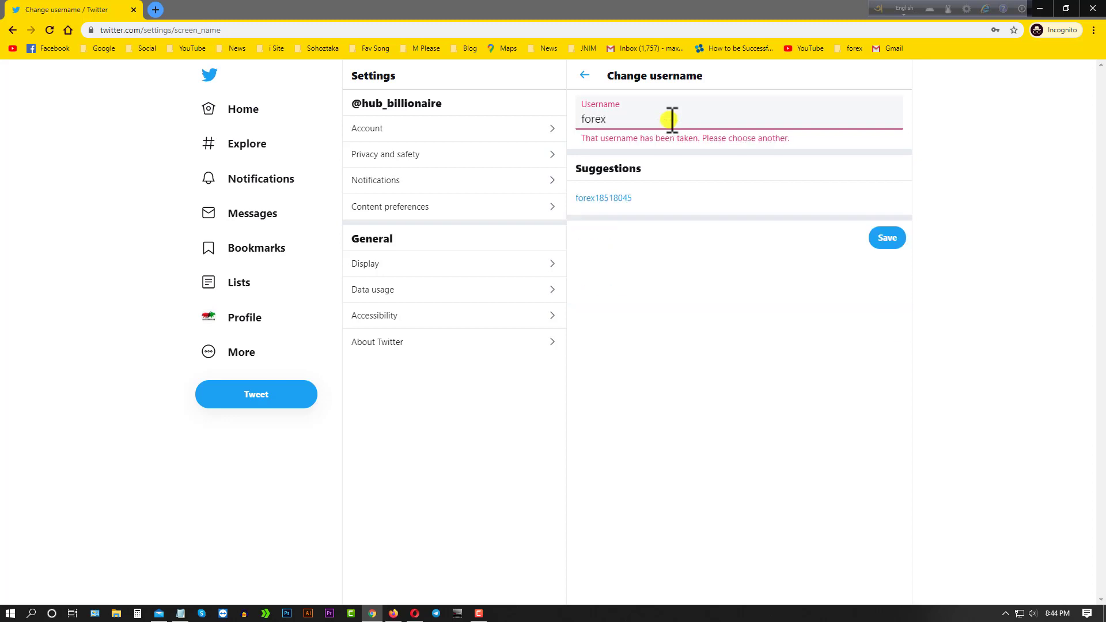
{"action": "type", "text": "bill"}
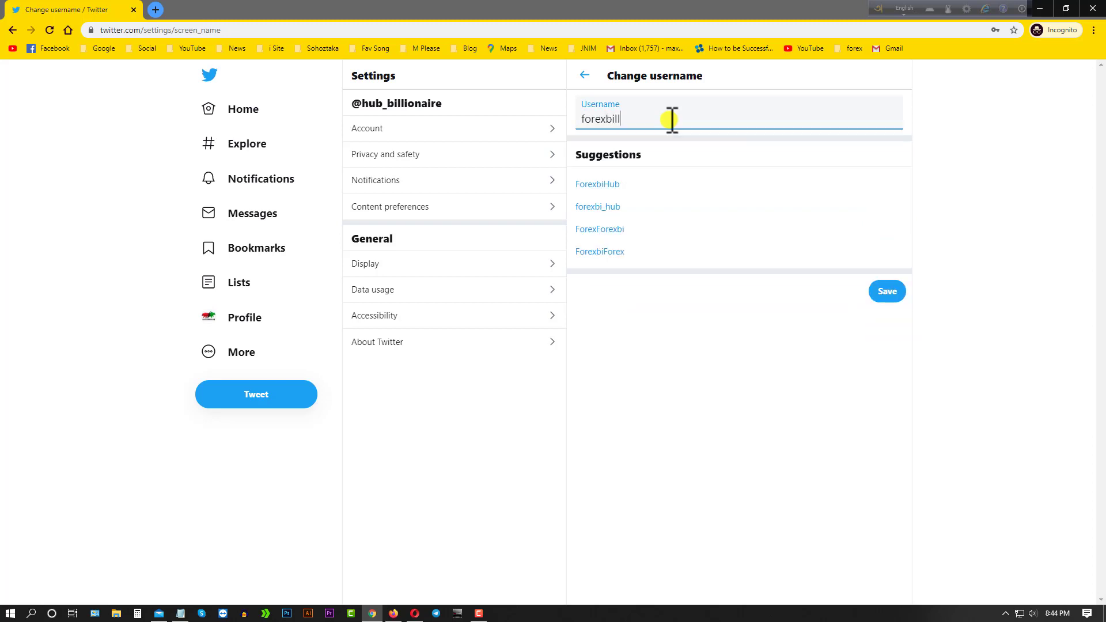
{"action": "type", "text": "hub"}
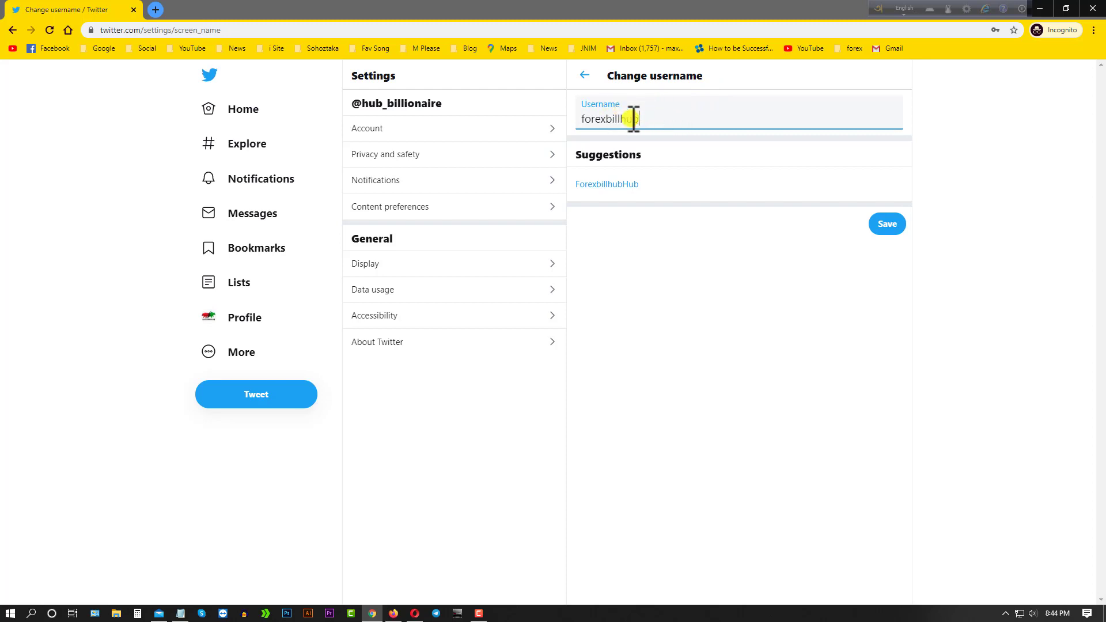
{"action": "left_click", "coordinate": [628, 185]}
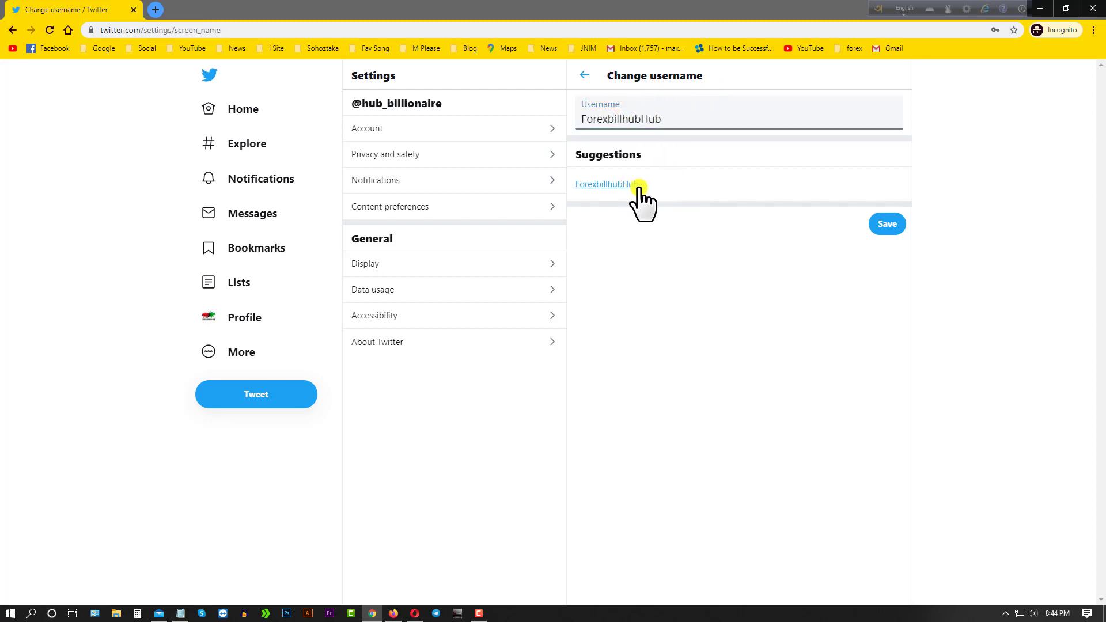
{"action": "left_click", "coordinate": [885, 225]}
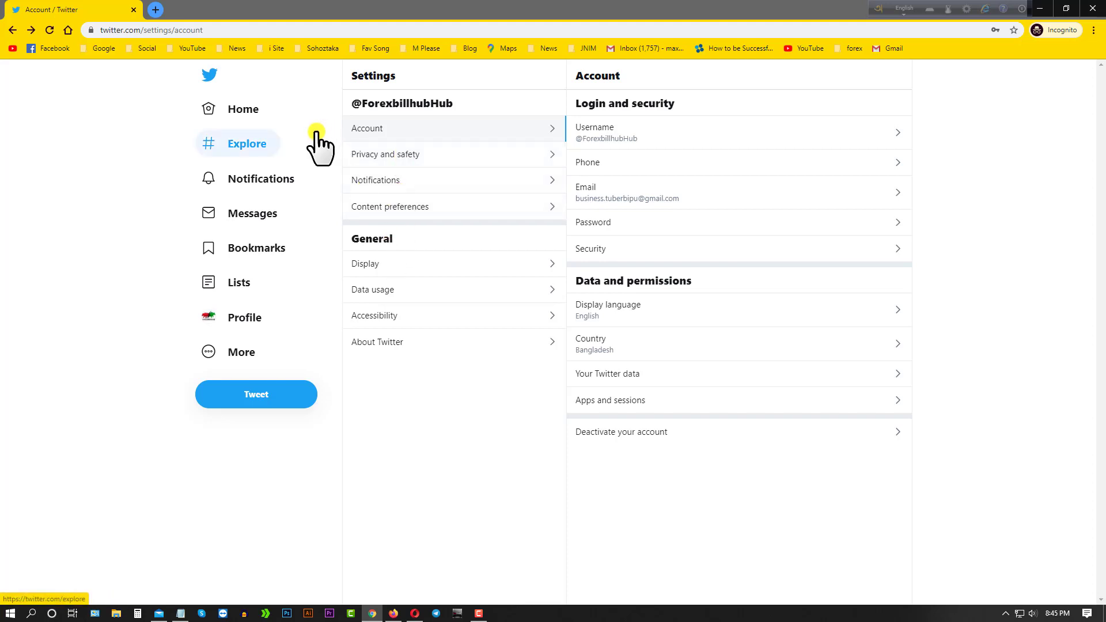
{"action": "left_click", "coordinate": [476, 614]}
{"action": "left_click", "coordinate": [475, 615]}
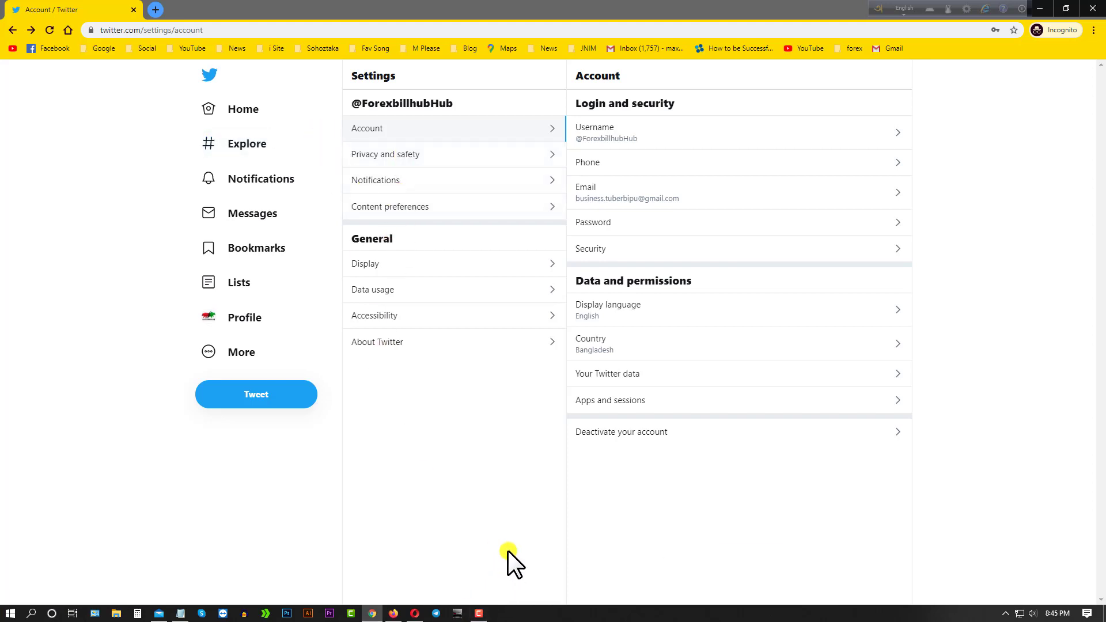
- Go back to the home timeline and search Twitter for "news"
{"action": "left_click", "coordinate": [249, 111]}
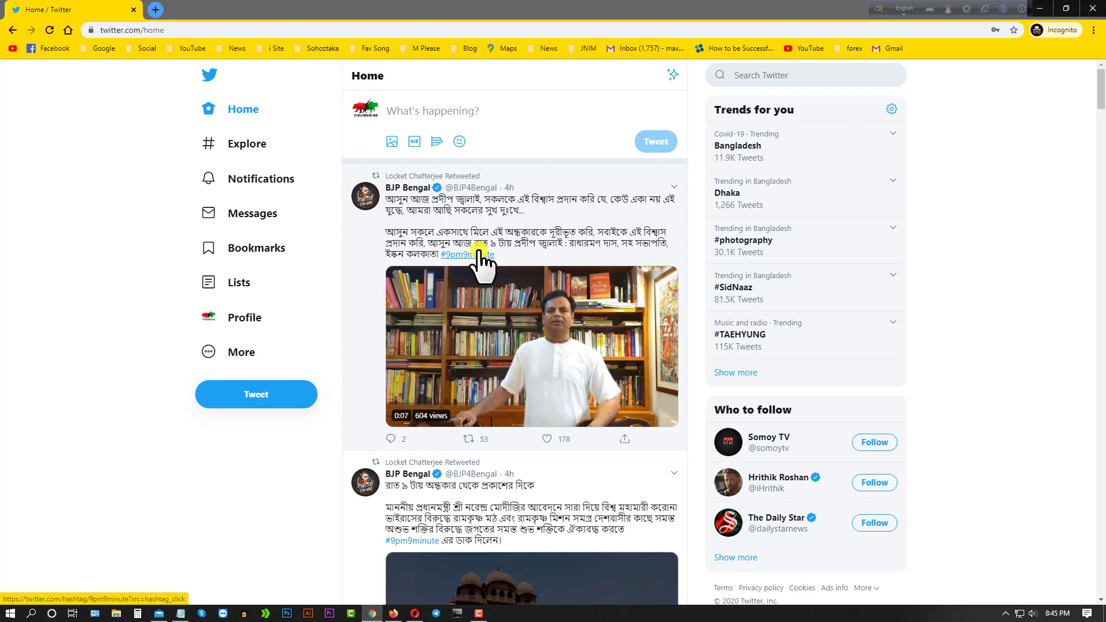
{"action": "left_click", "coordinate": [407, 107]}
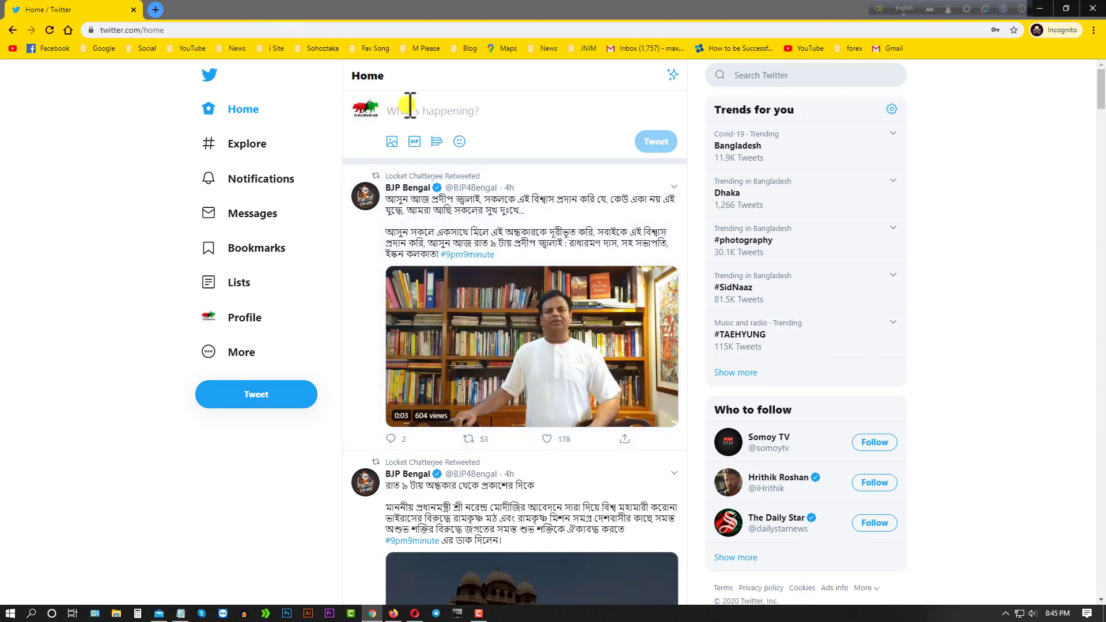
{"action": "left_click", "coordinate": [786, 82]}
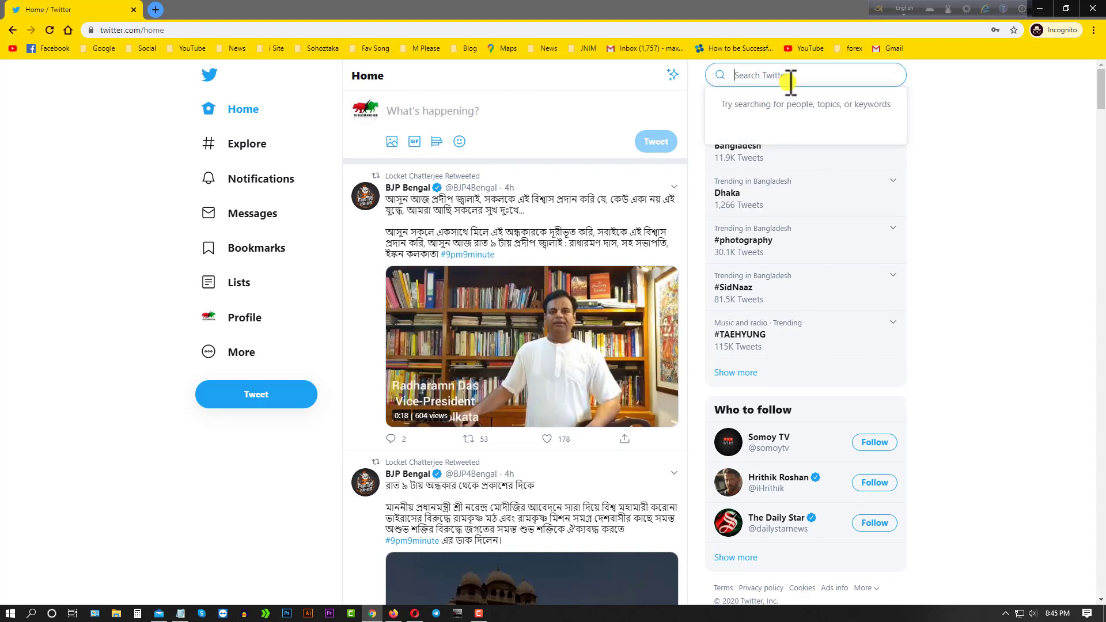
{"action": "type", "text": "n"}
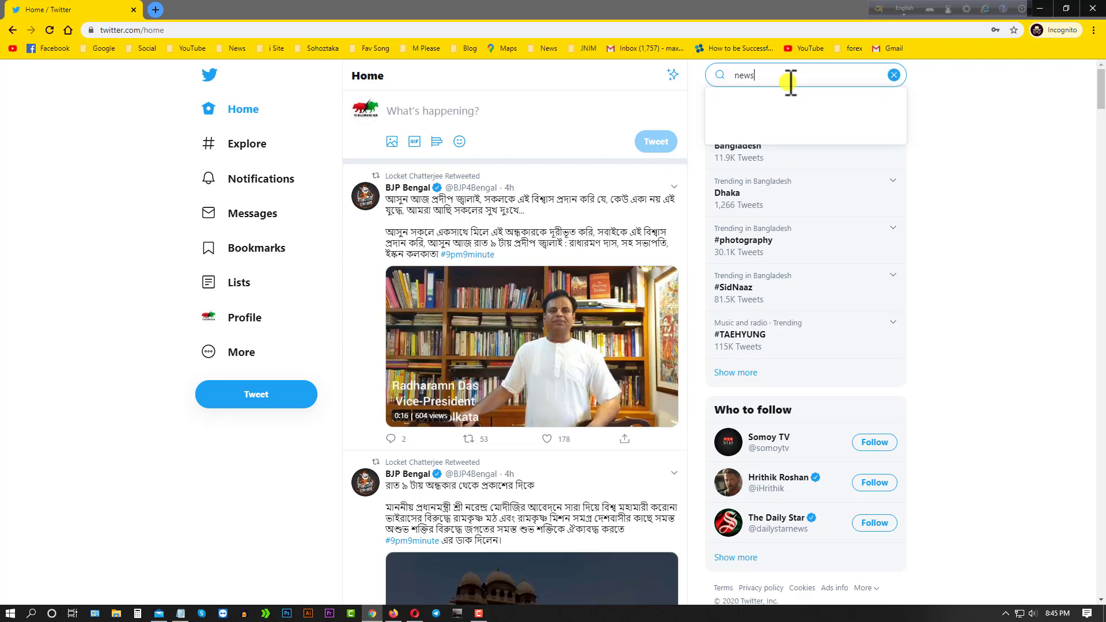
{"action": "type", "text": "ews"}
{"action": "key", "text": "Return"}
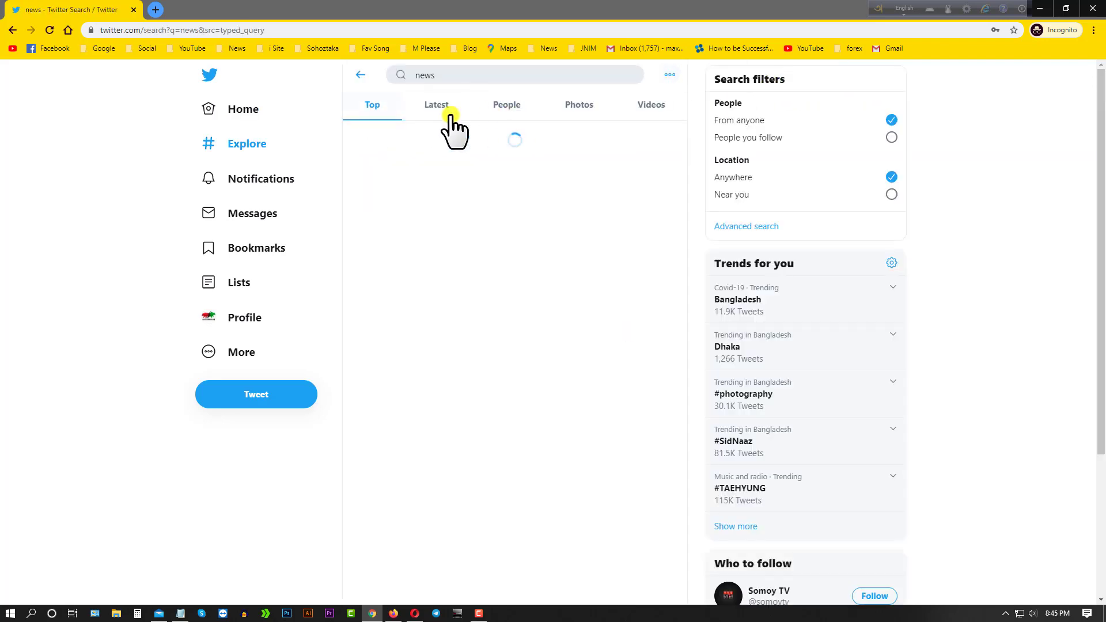
- Refine the search to "bangla news" and browse the latest tweets in the results
{"action": "left_click", "coordinate": [421, 75]}
{"action": "type", "text": "ban"}
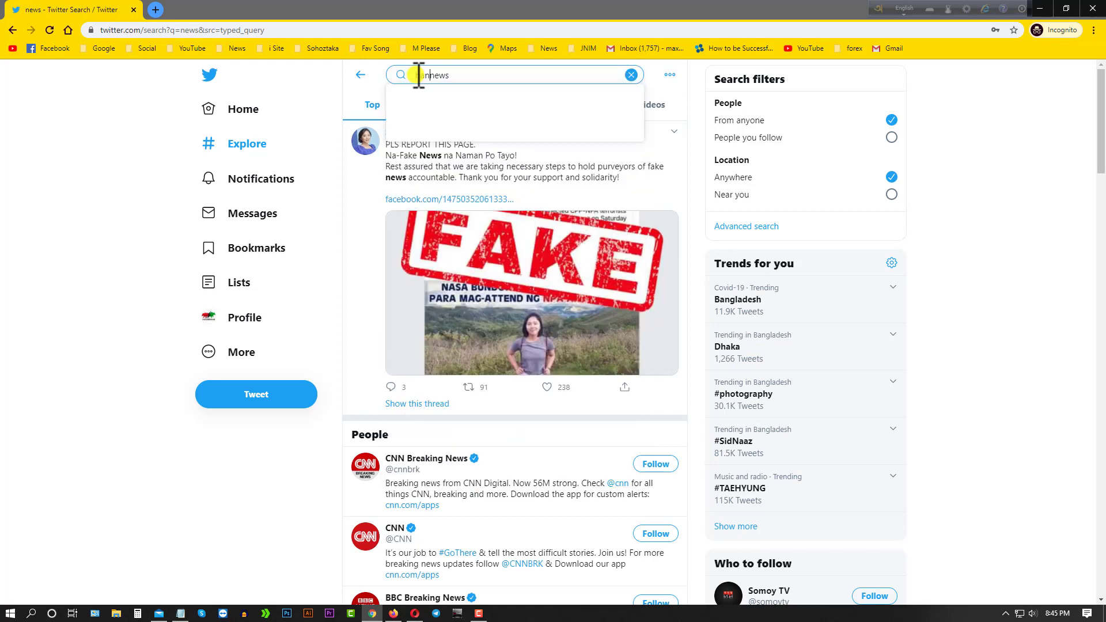
{"action": "type", "text": "gla"}
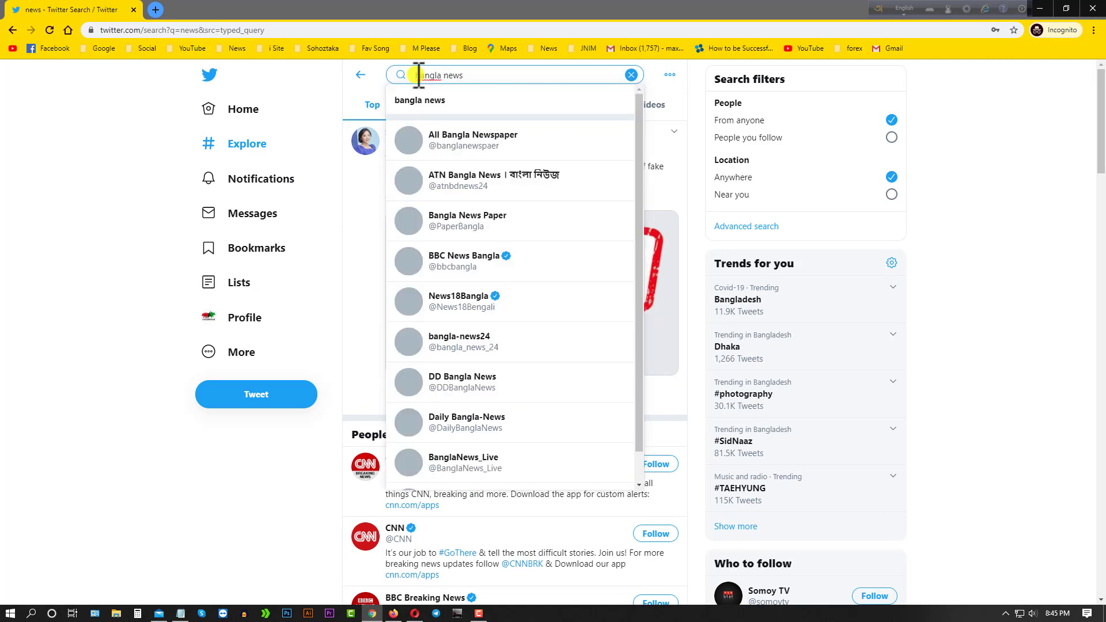
{"action": "key", "text": "Return"}
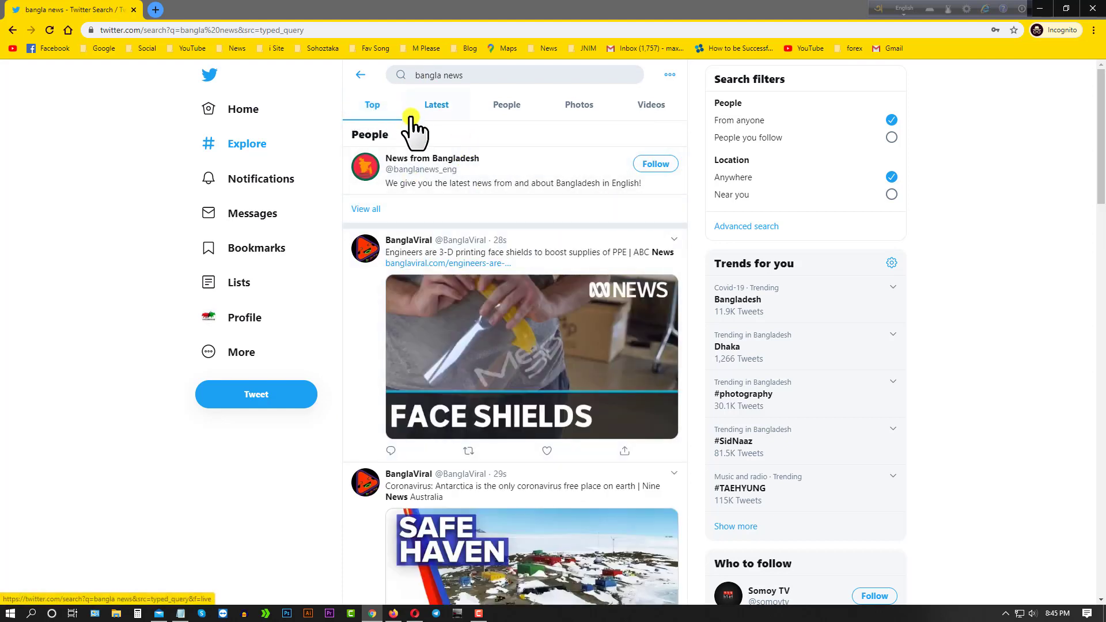
{"action": "left_click", "coordinate": [441, 108]}
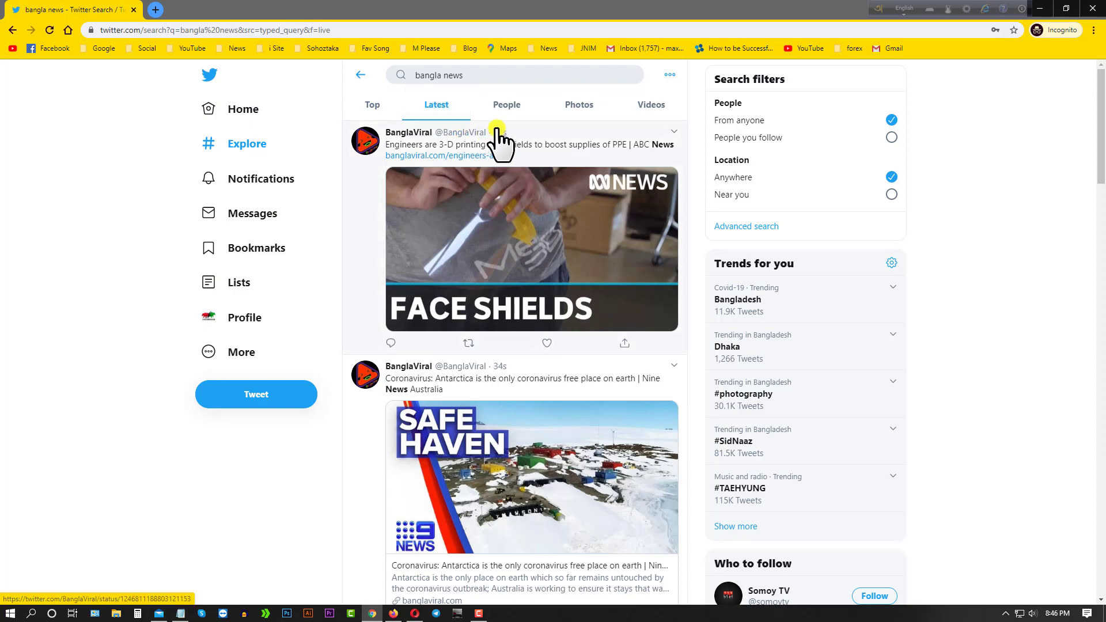
{"action": "scroll", "coordinate": [521, 271], "scroll_direction": "down", "scroll_amount": 5}
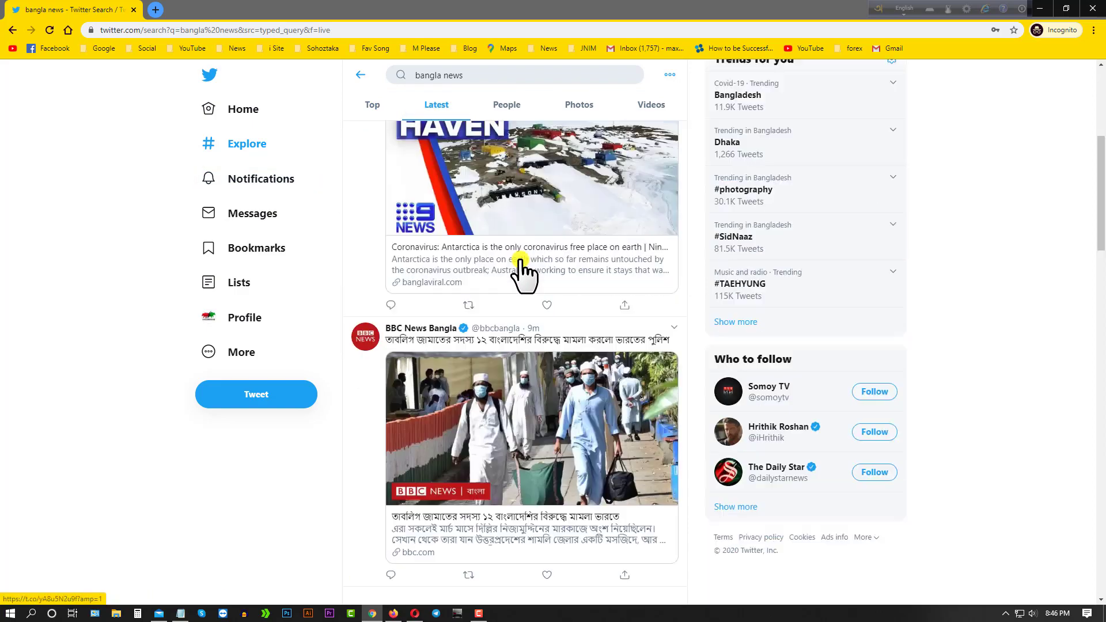
{"action": "scroll", "coordinate": [521, 271], "scroll_direction": "down", "scroll_amount": 5}
{"action": "scroll", "coordinate": [526, 267], "scroll_direction": "up", "scroll_amount": 10}
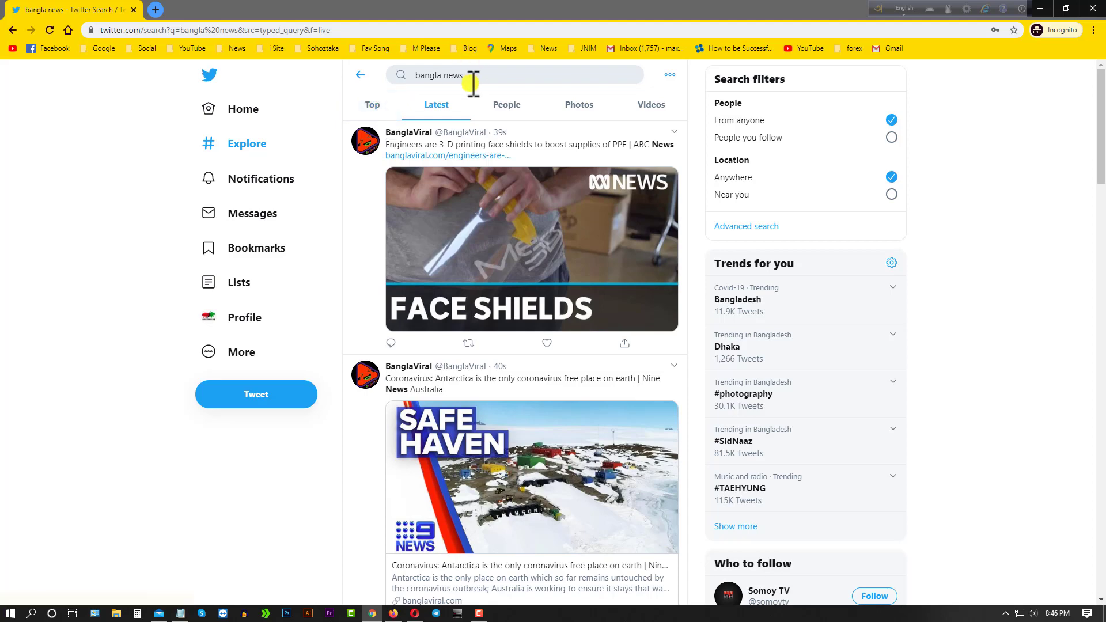
- Replace the search query with "forex treding" and run the search
{"action": "left_click_drag", "start_coordinate": [472, 83], "coordinate": [370, 79]}
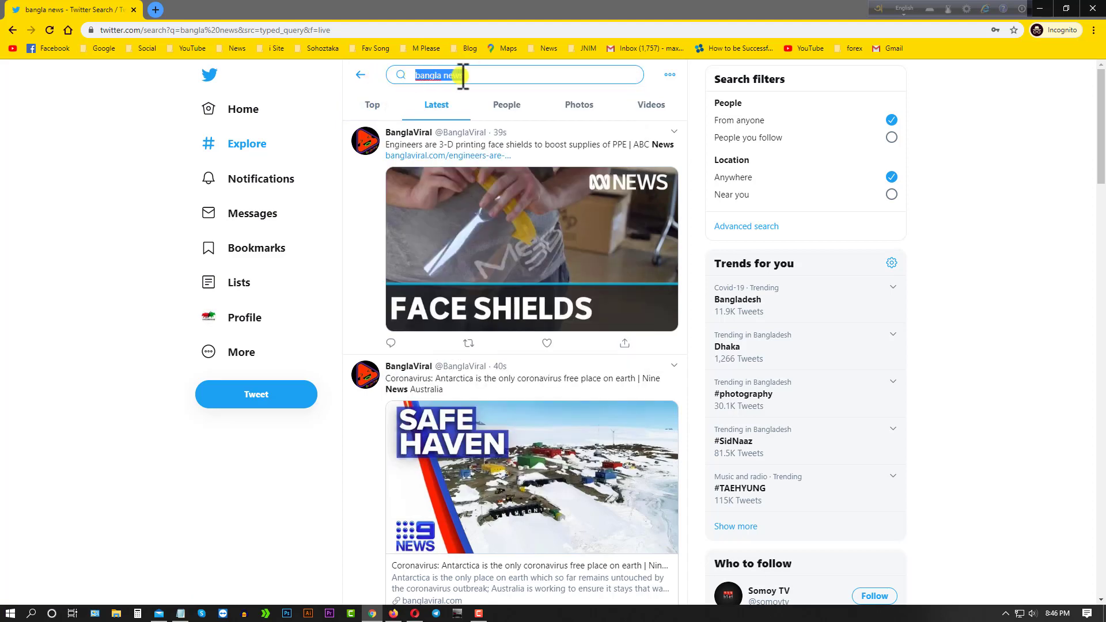
{"action": "key", "text": "BackSpace"}
{"action": "type", "text": "for"}
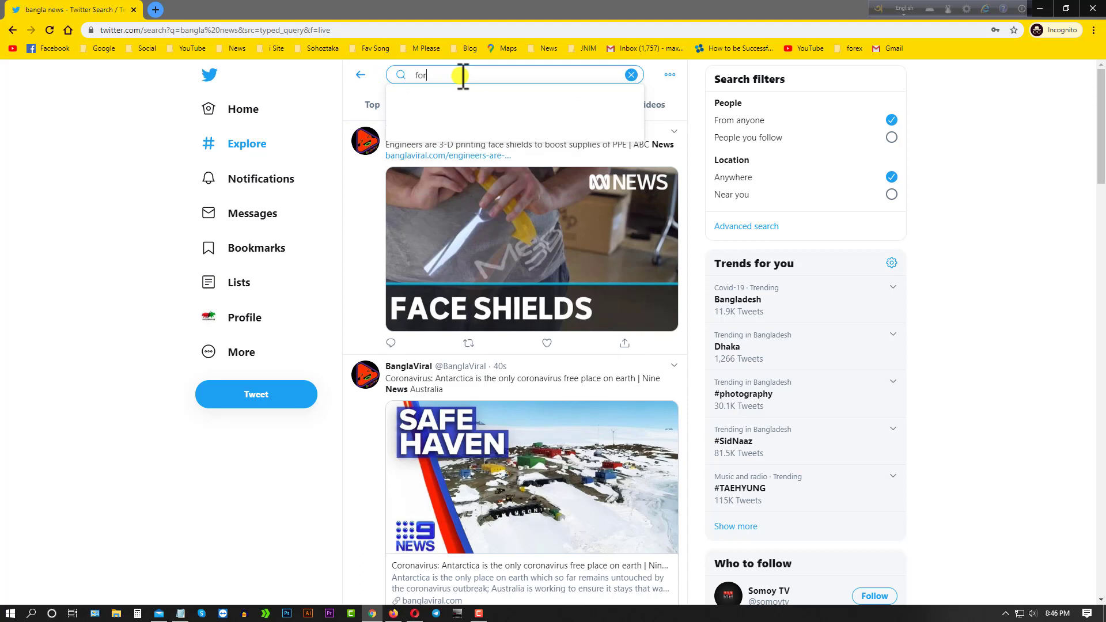
{"action": "type", "text": "ex redimg"}
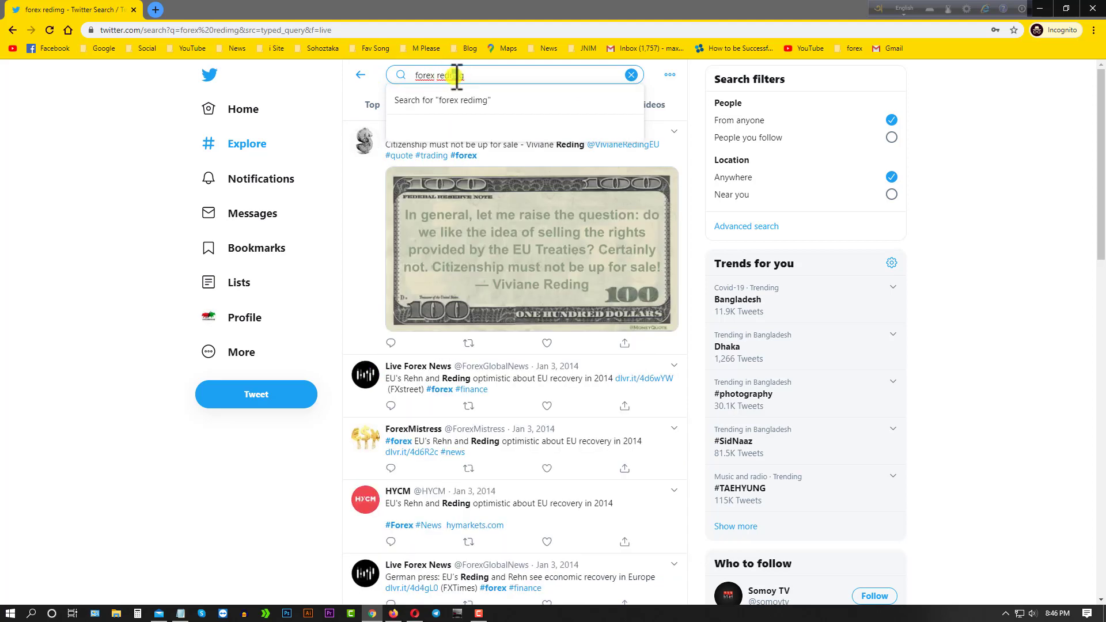
{"action": "key", "text": "BackSpace"}
{"action": "key", "text": "BackSpace"}
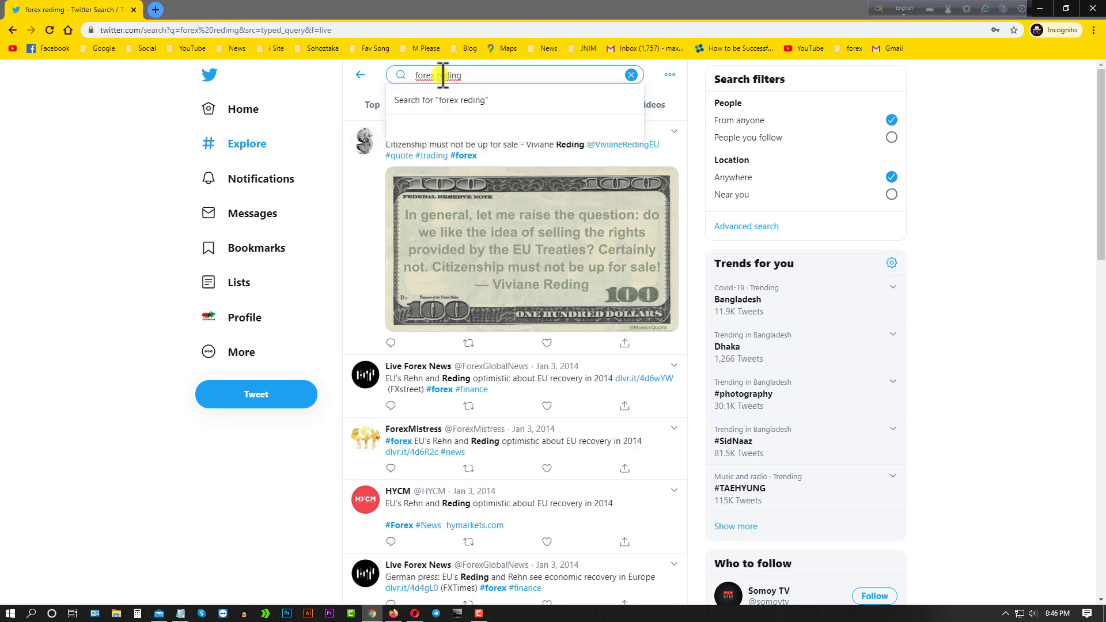
{"action": "type", "text": "t"}
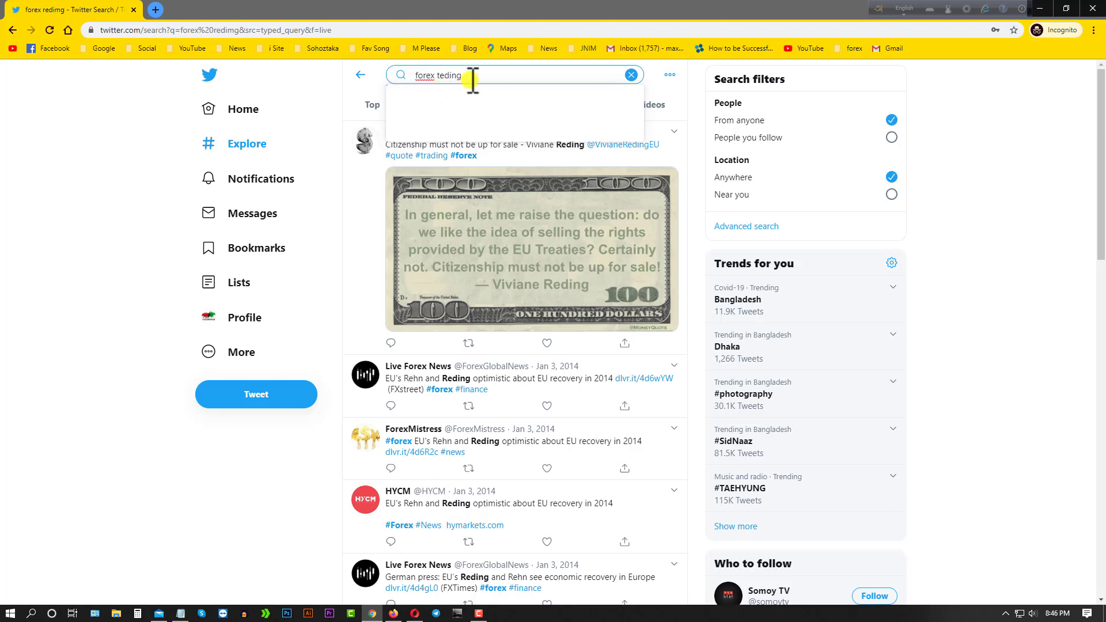
{"action": "type", "text": "r"}
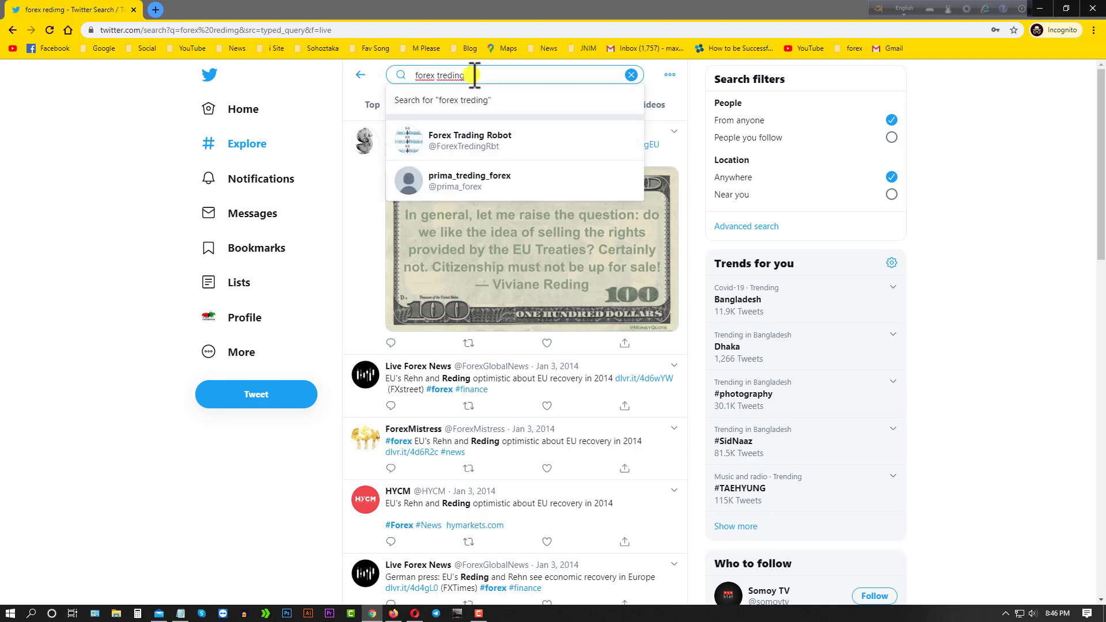
{"action": "key", "text": "Return"}
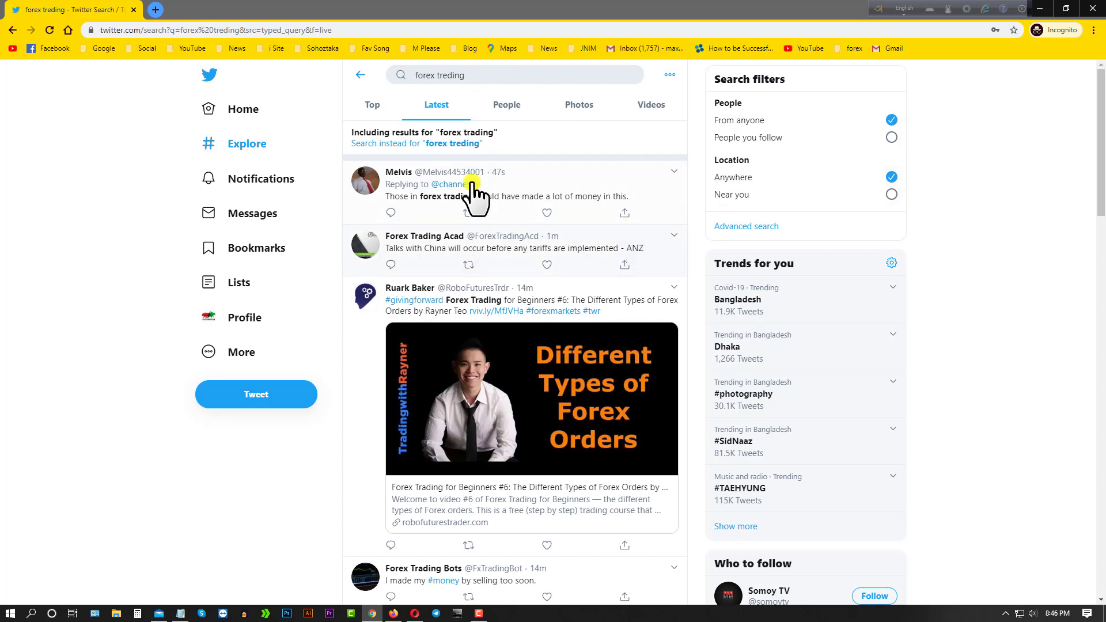
{"action": "left_click", "coordinate": [505, 106]}
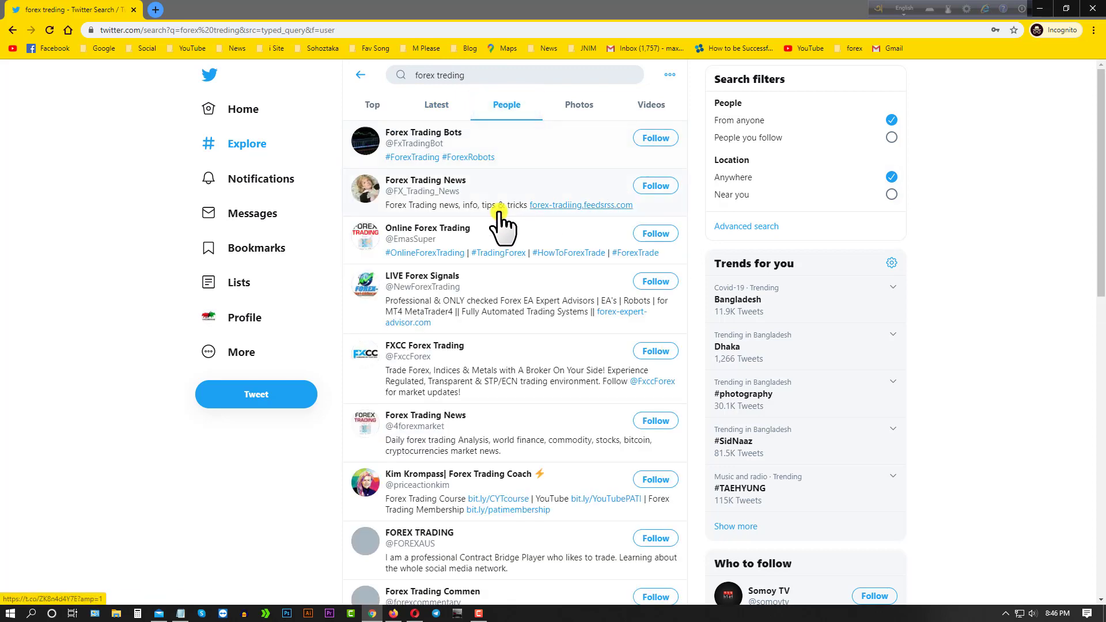
{"action": "left_click", "coordinate": [653, 139]}
{"action": "left_click", "coordinate": [655, 186]}
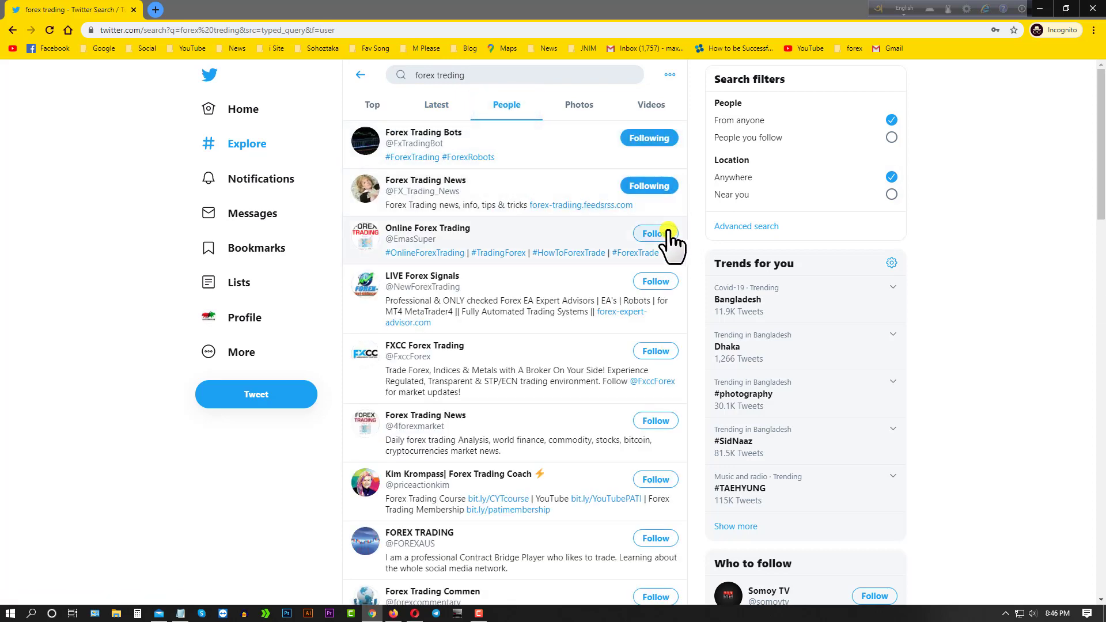
{"action": "left_click", "coordinate": [657, 233]}
{"action": "left_click", "coordinate": [652, 278]}
{"action": "left_click", "coordinate": [653, 350]}
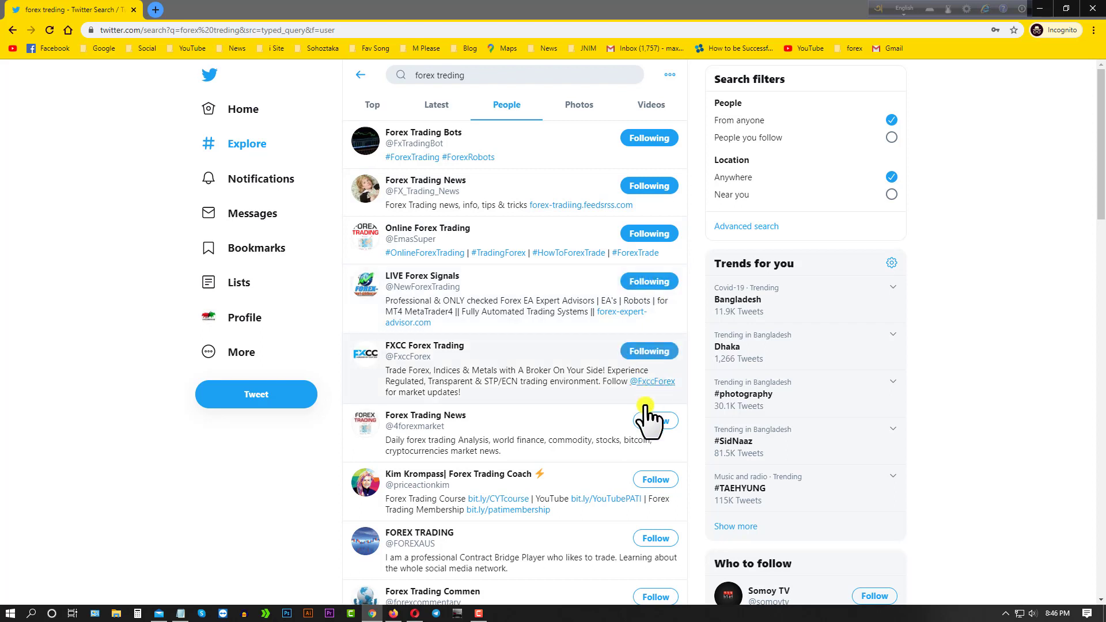
{"action": "left_click", "coordinate": [646, 419]}
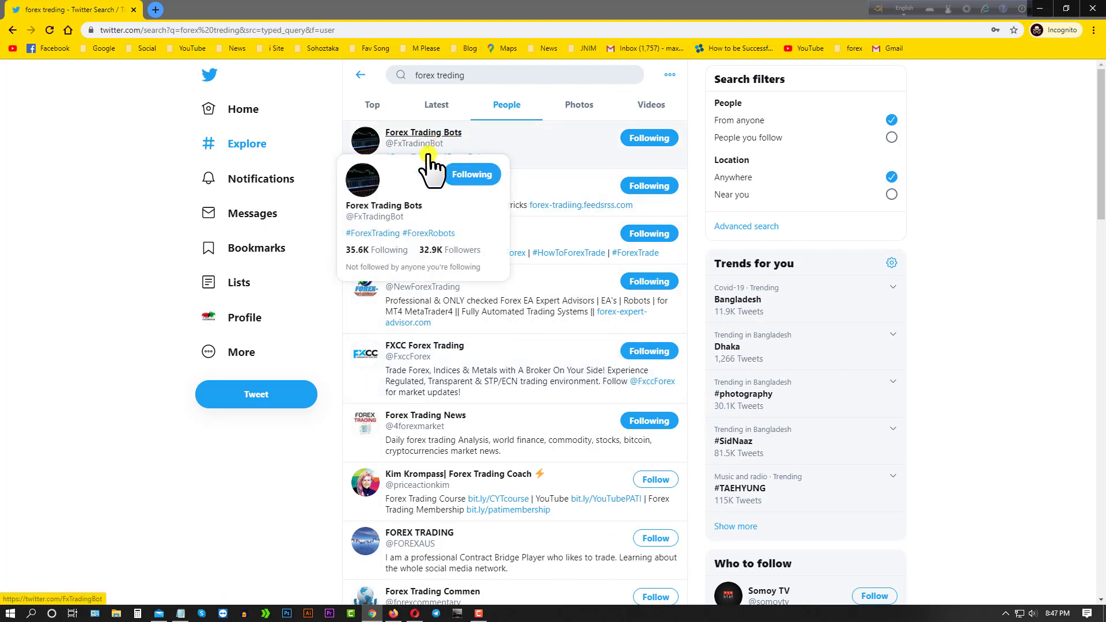
{"action": "left_click", "coordinate": [649, 138]}
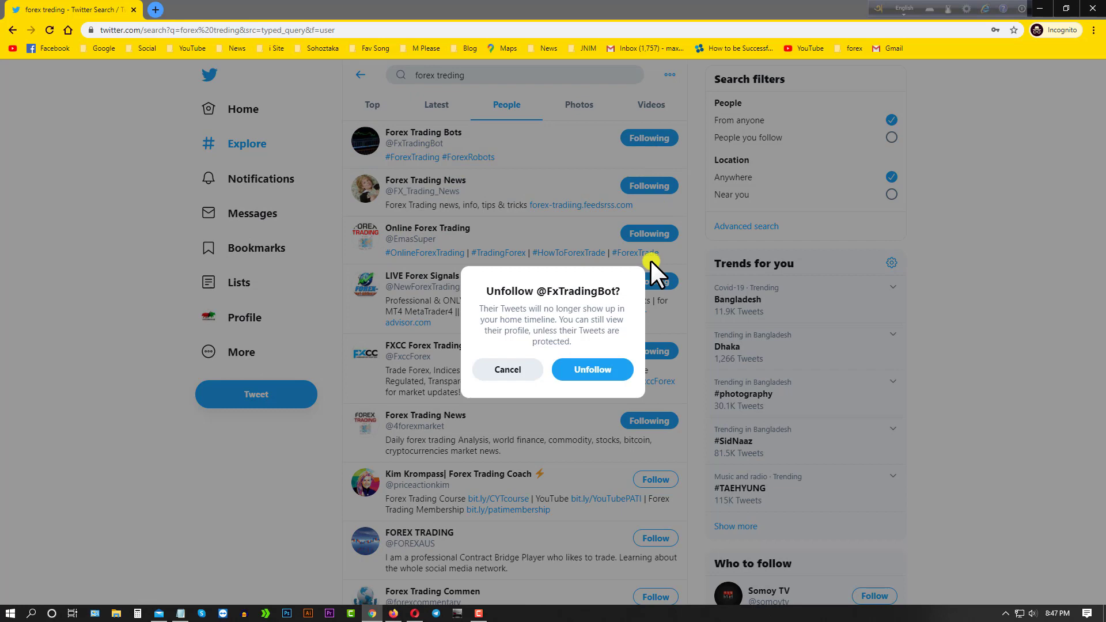
{"action": "left_click", "coordinate": [593, 373]}
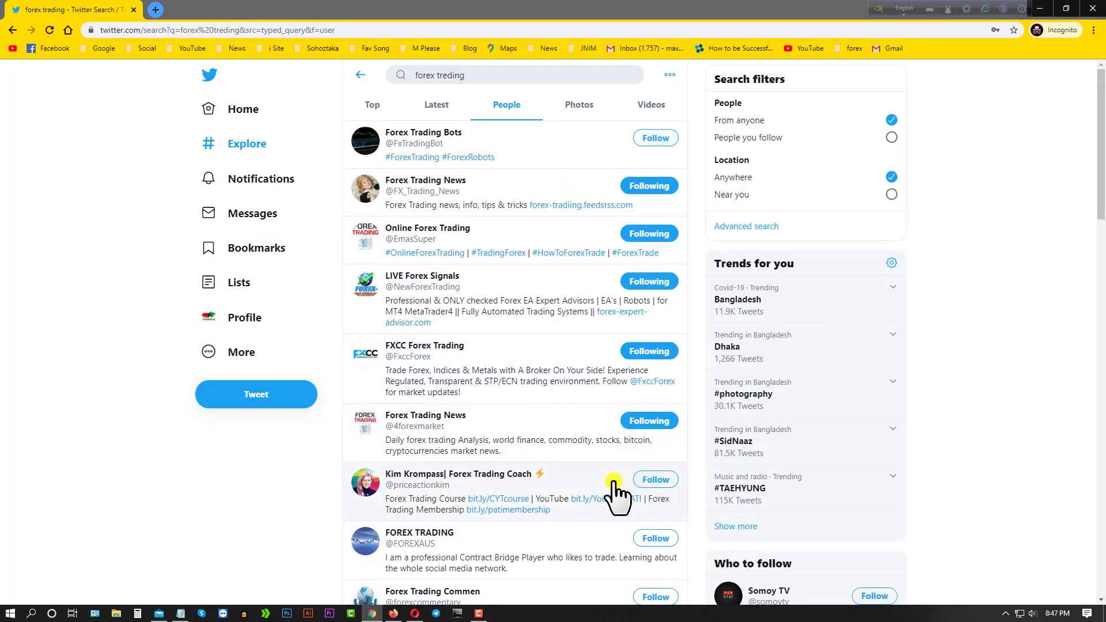
{"action": "left_click", "coordinate": [659, 544]}
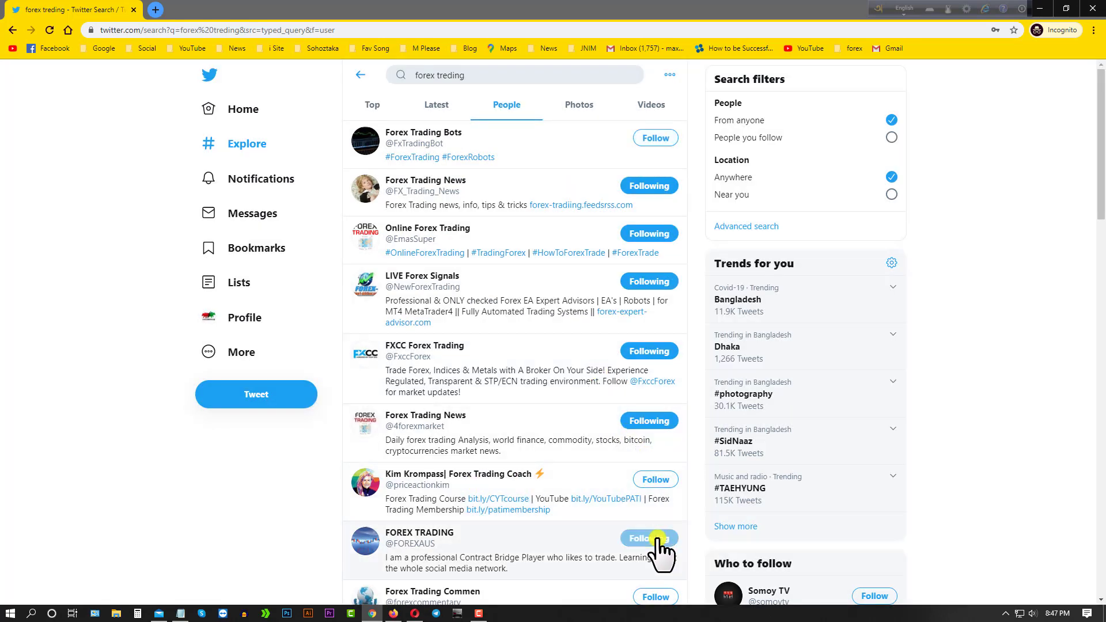
{"action": "scroll", "coordinate": [657, 518], "scroll_direction": "down", "scroll_amount": 3}
{"action": "scroll", "coordinate": [605, 403], "scroll_direction": "up", "scroll_amount": 3}
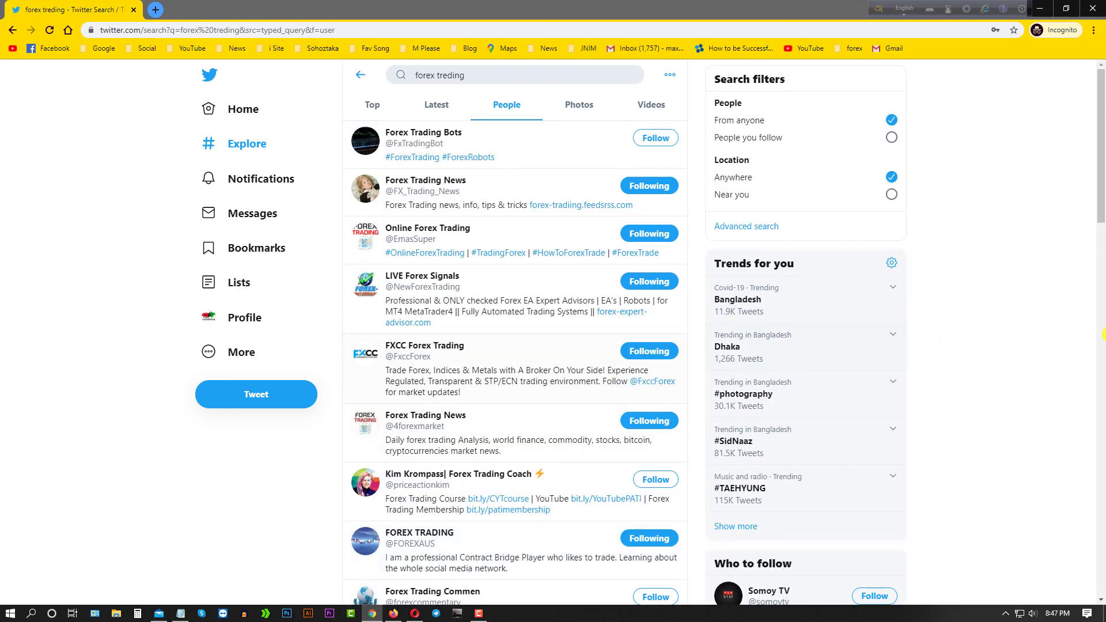
{"action": "scroll", "coordinate": [518, 507], "scroll_direction": "down", "scroll_amount": 1}
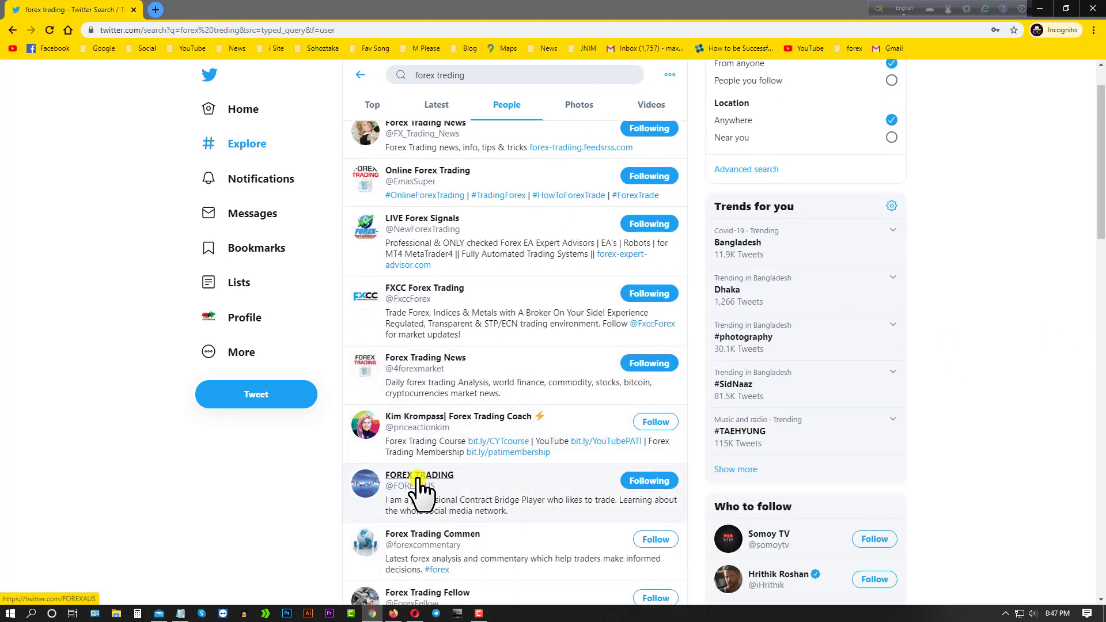
{"action": "left_click", "coordinate": [415, 485]}
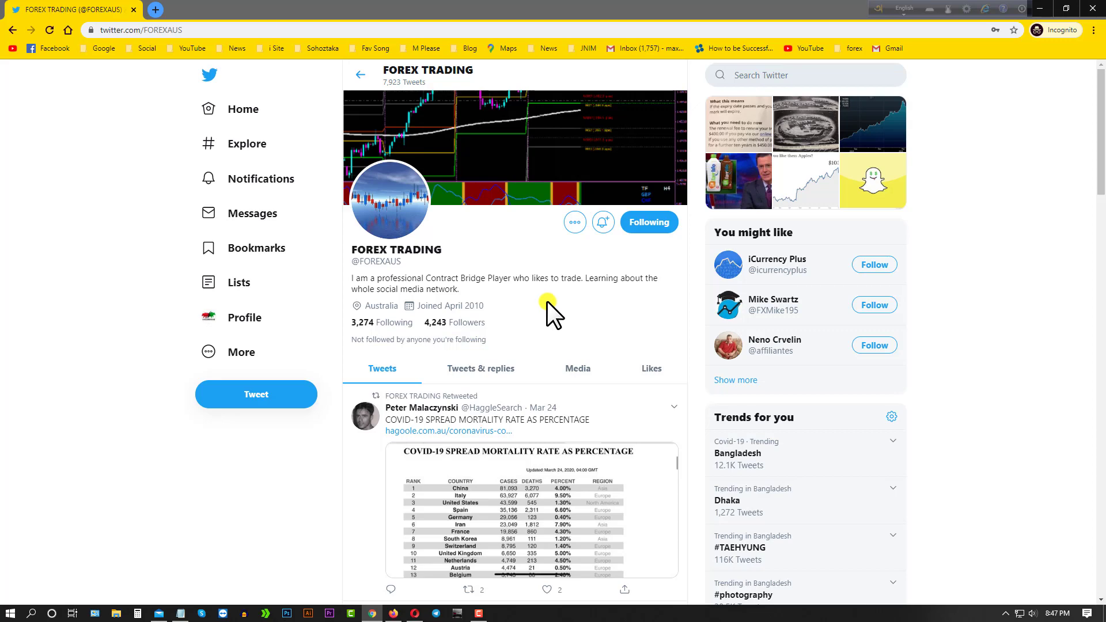
{"action": "scroll", "coordinate": [559, 342], "scroll_direction": "down", "scroll_amount": 3}
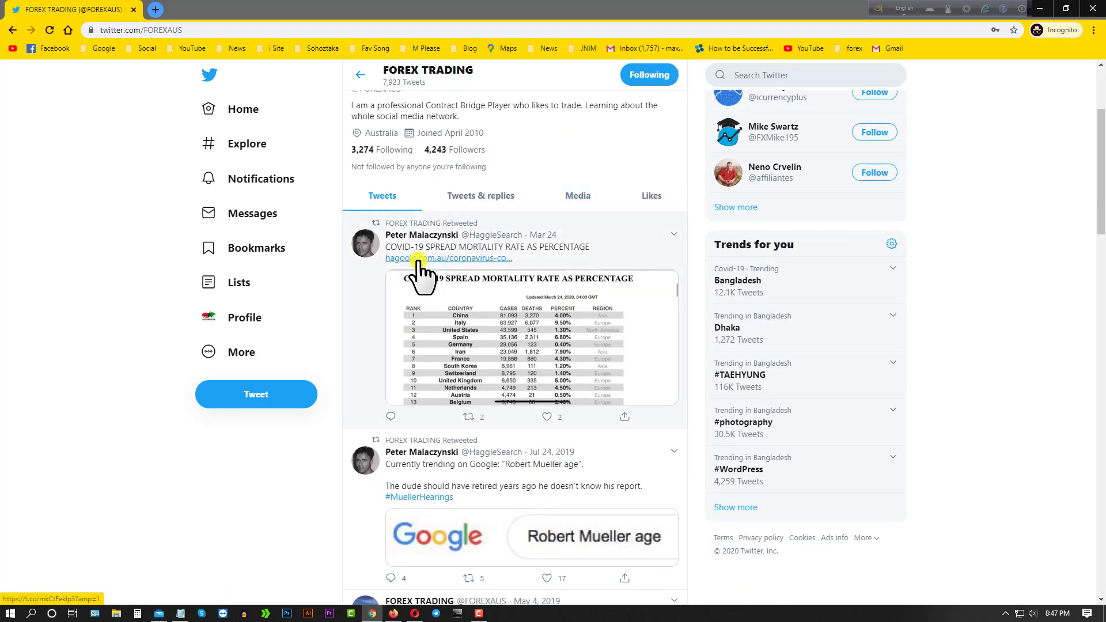
{"action": "scroll", "coordinate": [468, 365], "scroll_direction": "down", "scroll_amount": 4}
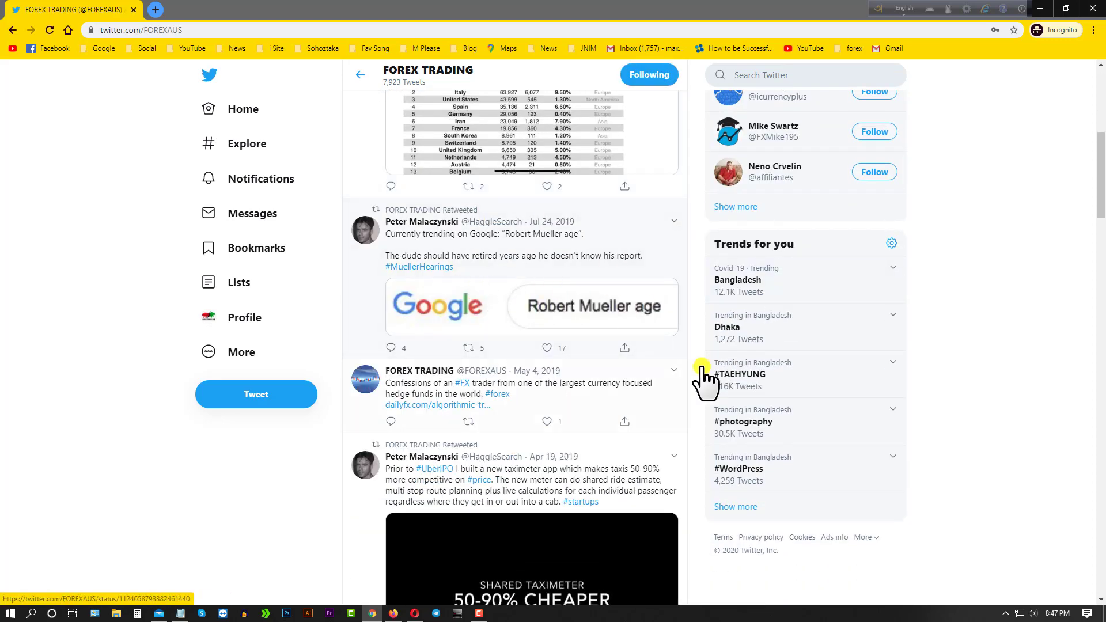
{"action": "scroll", "coordinate": [553, 438], "scroll_direction": "down", "scroll_amount": 7}
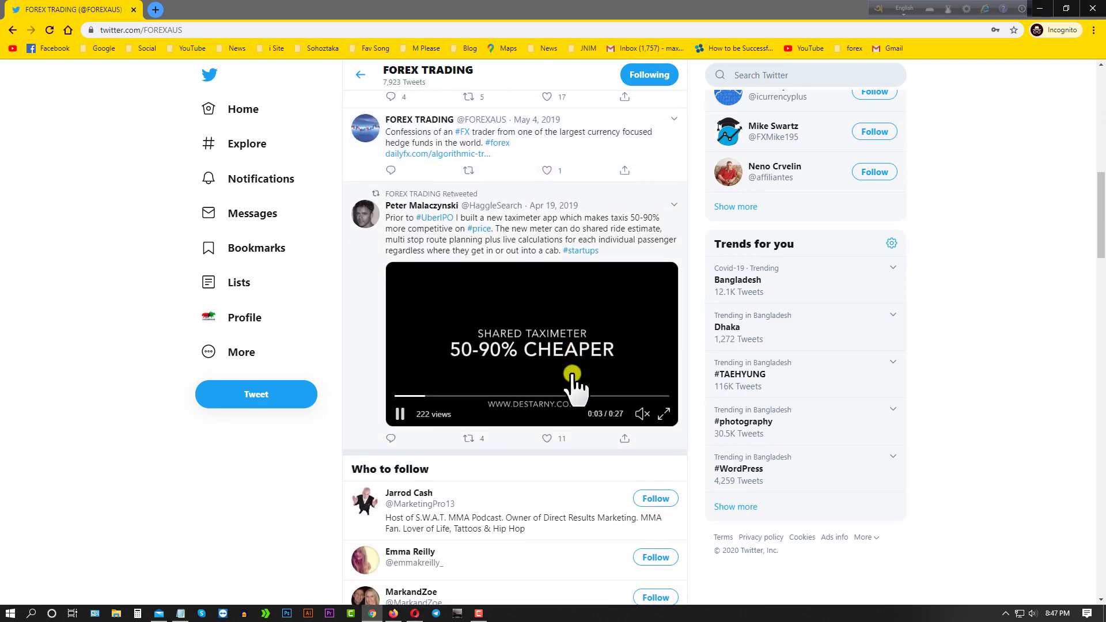
{"action": "scroll", "coordinate": [576, 397], "scroll_direction": "down", "scroll_amount": 4}
{"action": "scroll", "coordinate": [581, 386], "scroll_direction": "down", "scroll_amount": 3}
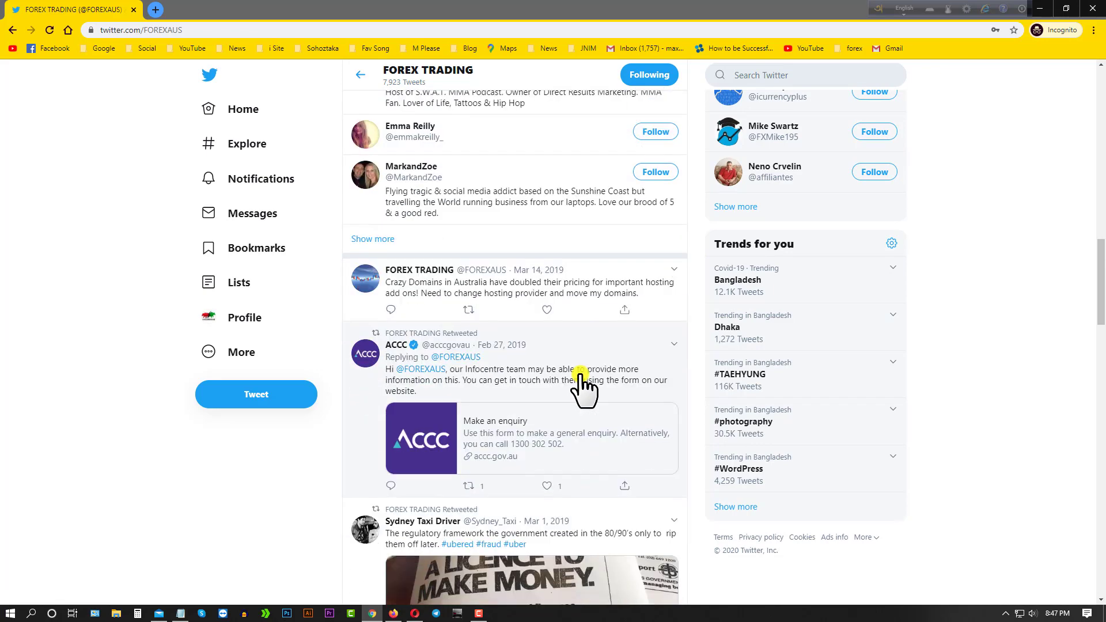
{"action": "scroll", "coordinate": [541, 484], "scroll_direction": "down", "scroll_amount": 3}
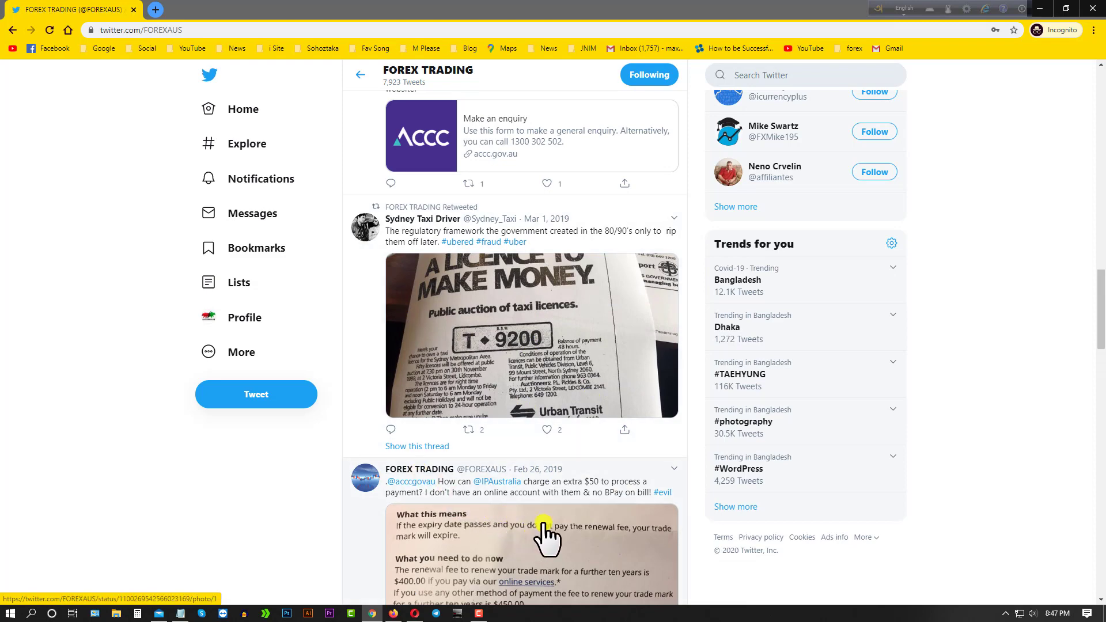
{"action": "scroll", "coordinate": [506, 457], "scroll_direction": "up", "scroll_amount": 5}
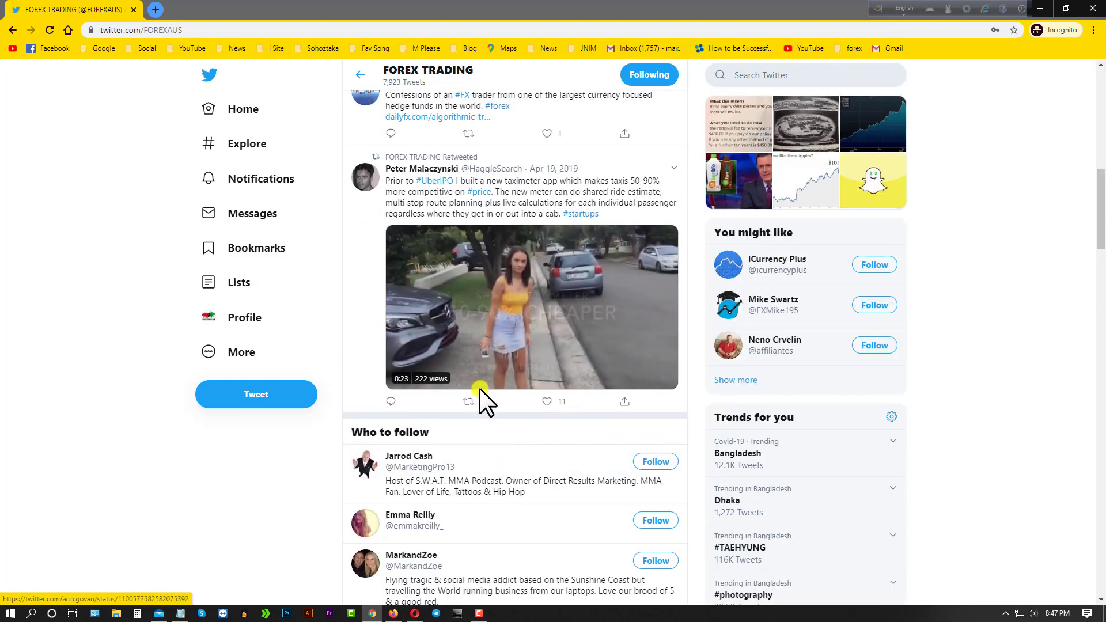
{"action": "scroll", "coordinate": [457, 322], "scroll_direction": "up", "scroll_amount": 6}
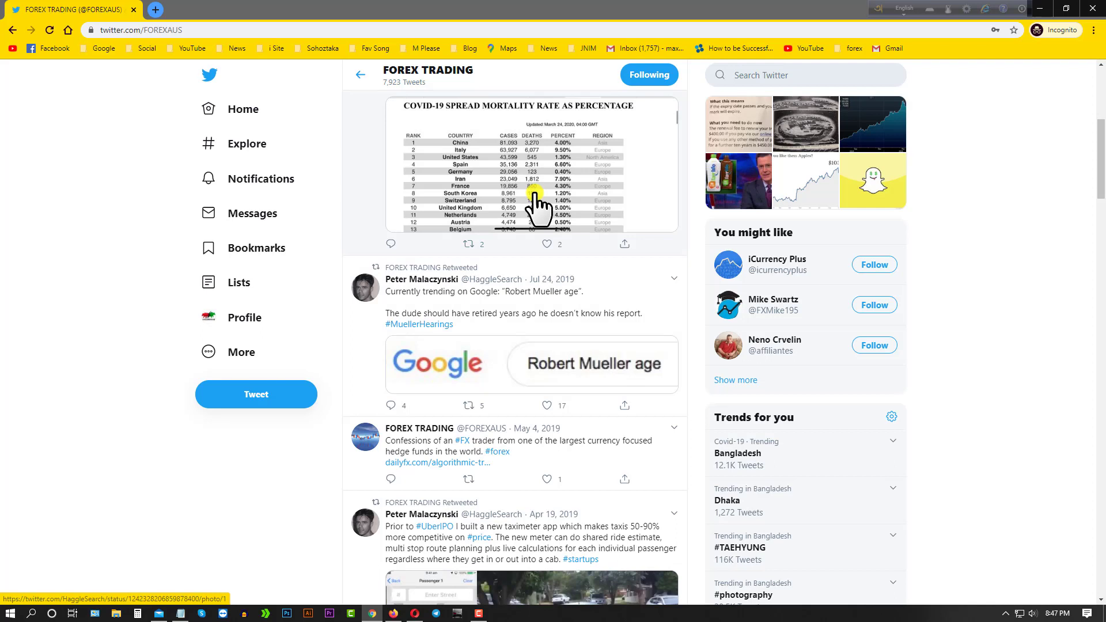
{"action": "scroll", "coordinate": [538, 205], "scroll_direction": "up", "scroll_amount": 5}
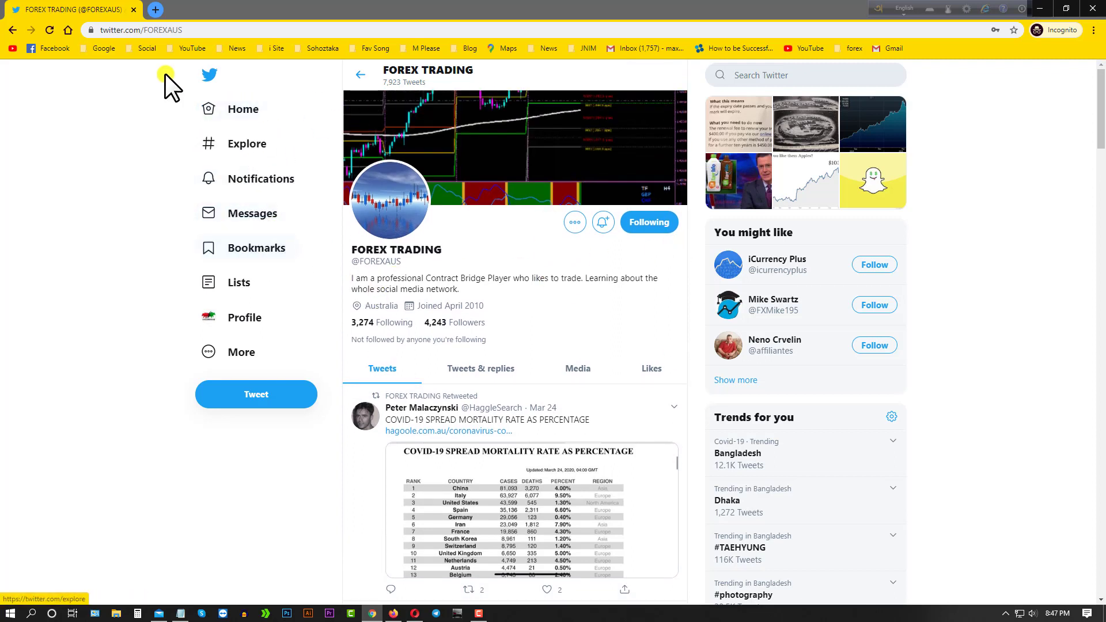
- Return to the home timeline, attach the video "Live Profit Of FX Billionare Hub logo" to a new tweet and briefly preview it
{"action": "left_click", "coordinate": [225, 112]}
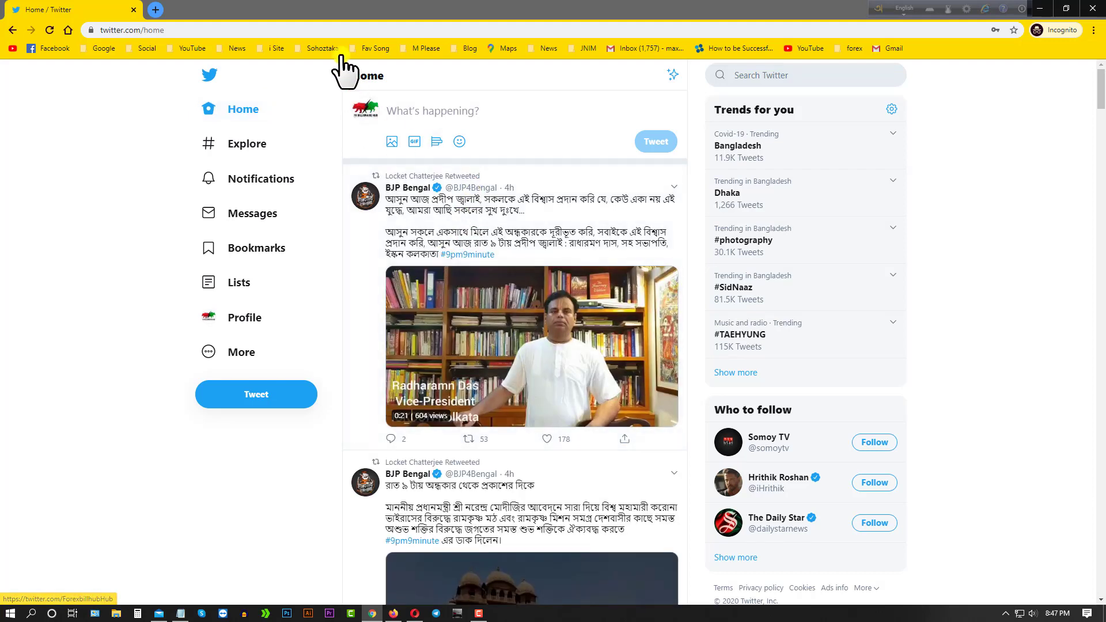
{"action": "left_click", "coordinate": [393, 142]}
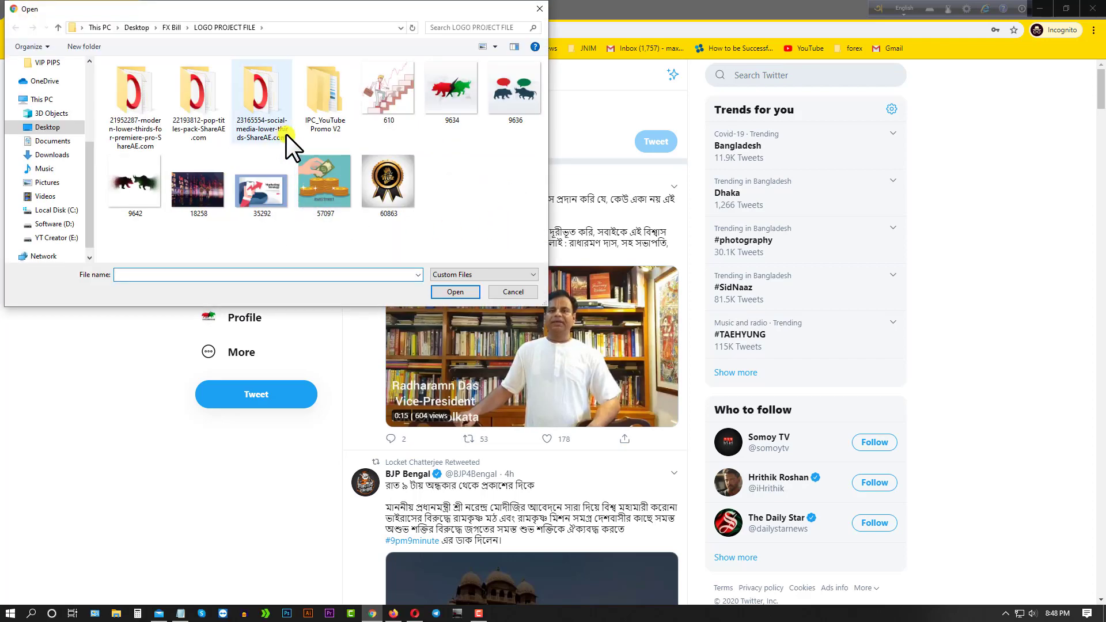
{"action": "left_click", "coordinate": [175, 26]}
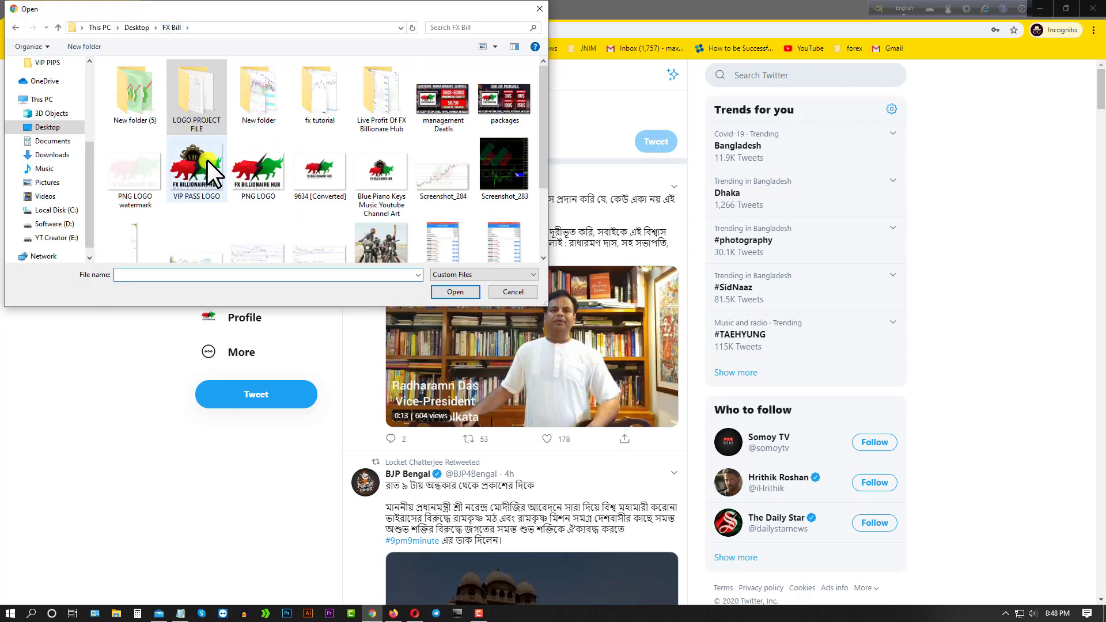
{"action": "double_click", "coordinate": [372, 118]}
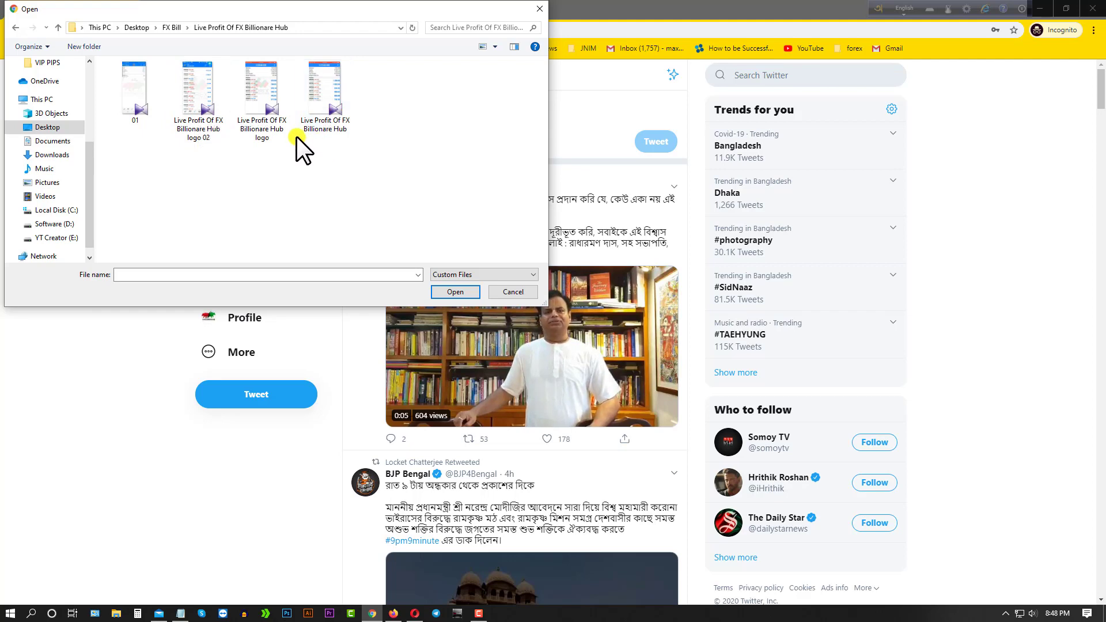
{"action": "double_click", "coordinate": [244, 116]}
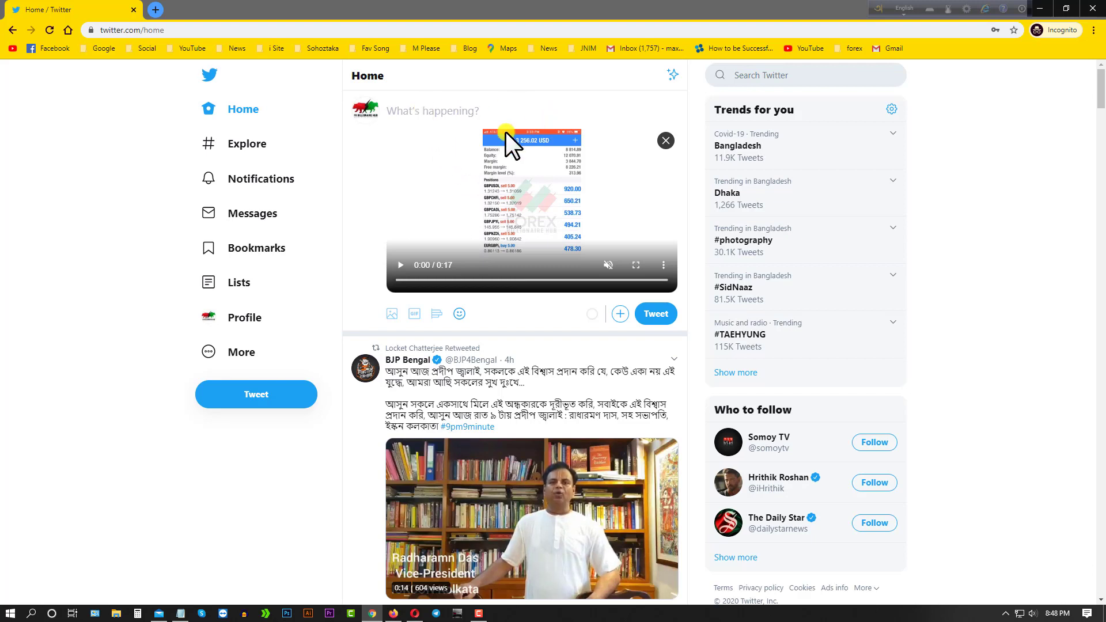
{"action": "left_click", "coordinate": [403, 265]}
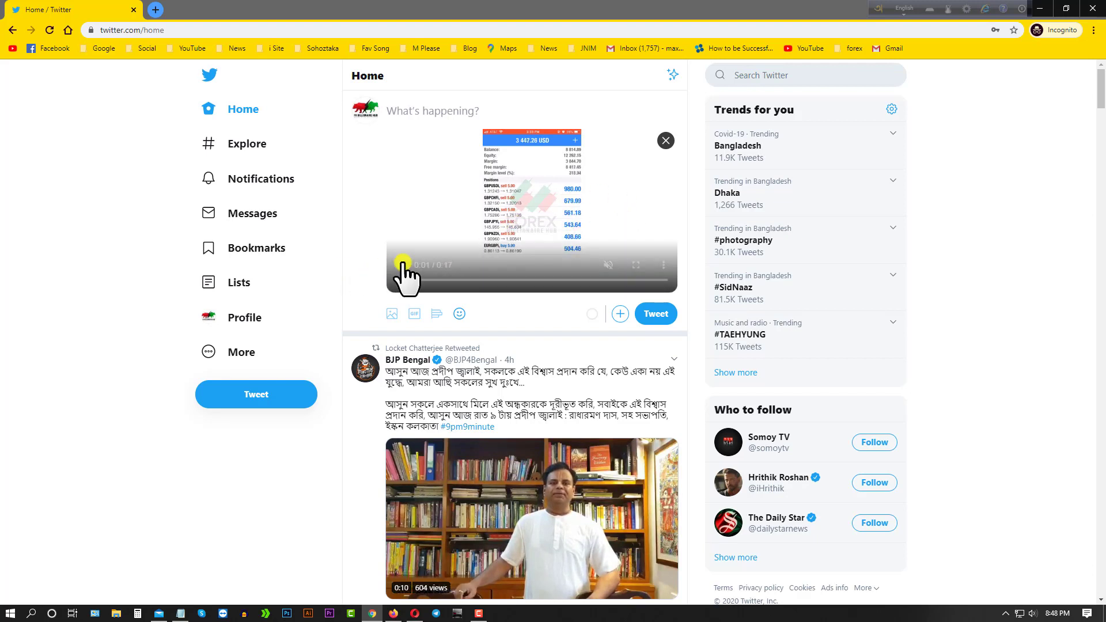
{"action": "left_click", "coordinate": [402, 265]}
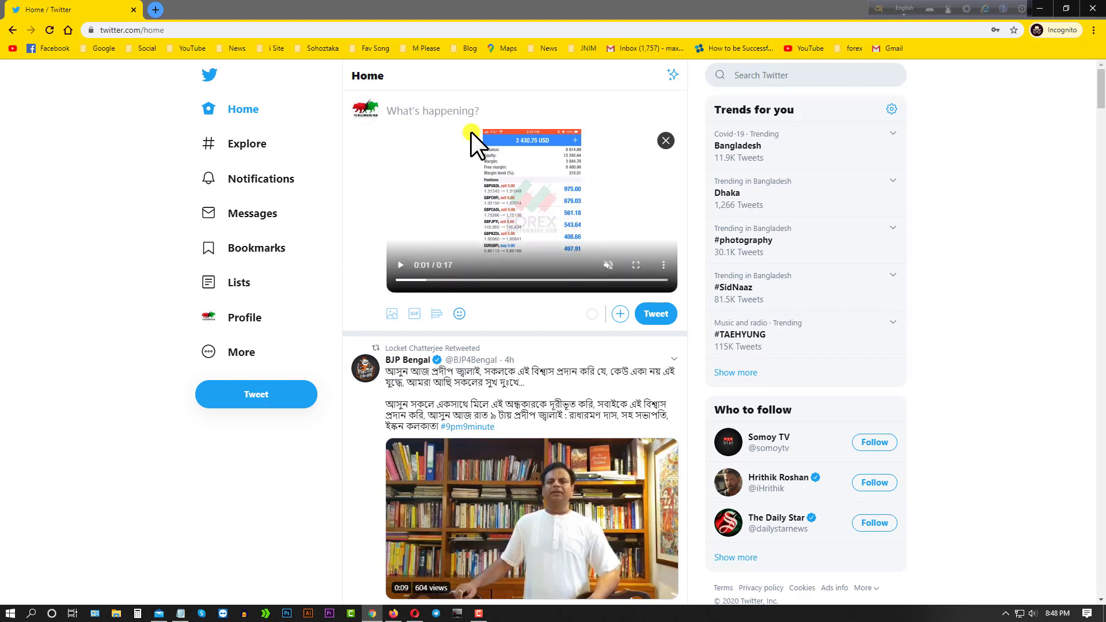
- Write the tweet text "Live forex Treding." with the hashtags #forex, #management and the suggested #forexsignals on separate lines
{"action": "left_click", "coordinate": [445, 110]}
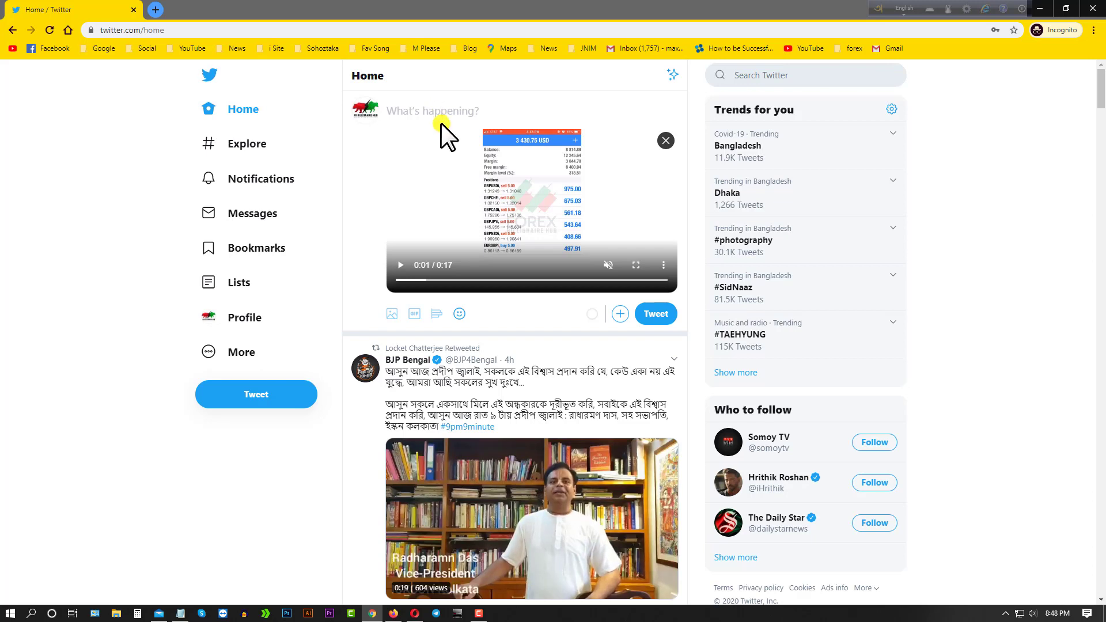
{"action": "type", "text": "Live forex Treding."}
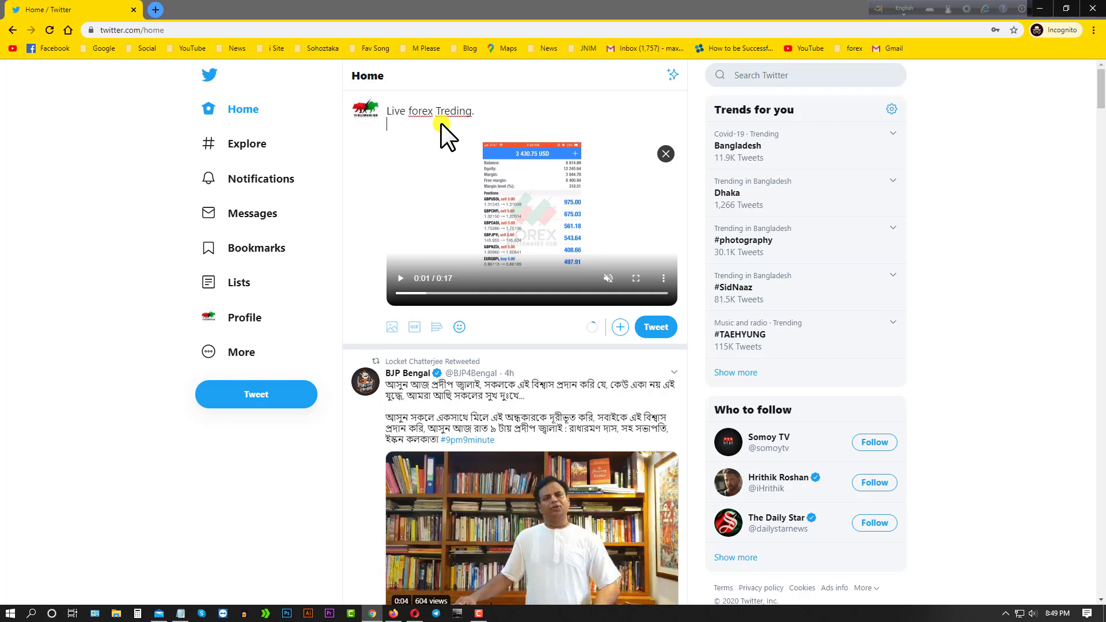
{"action": "key", "text": "Return"}
{"action": "type", "text": "#"}
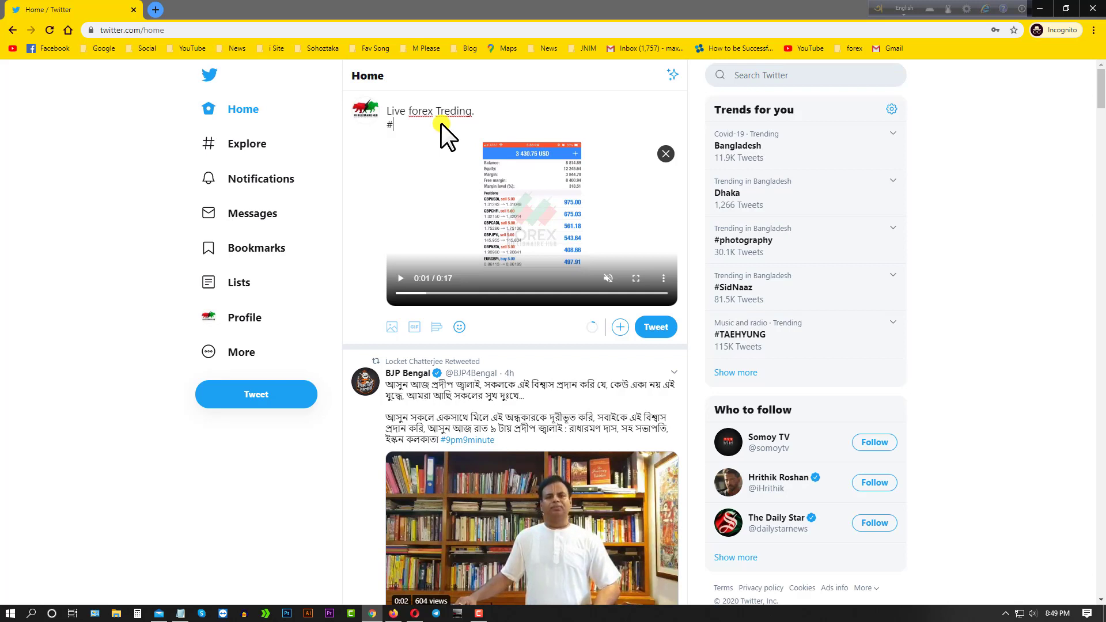
{"action": "type", "text": "forex"}
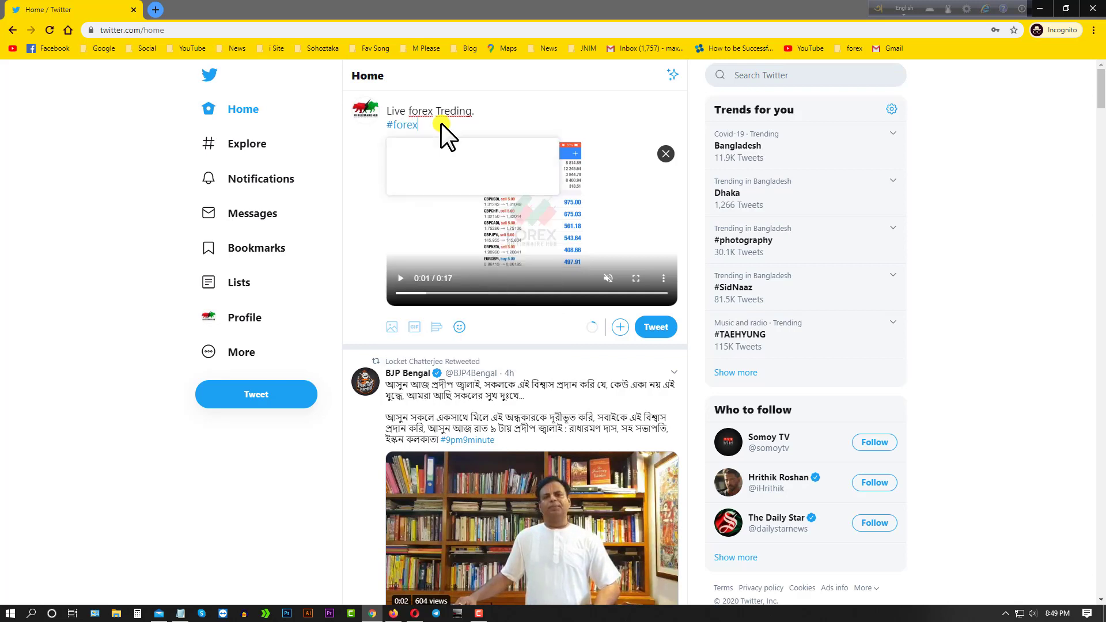
{"action": "key", "text": "Return"}
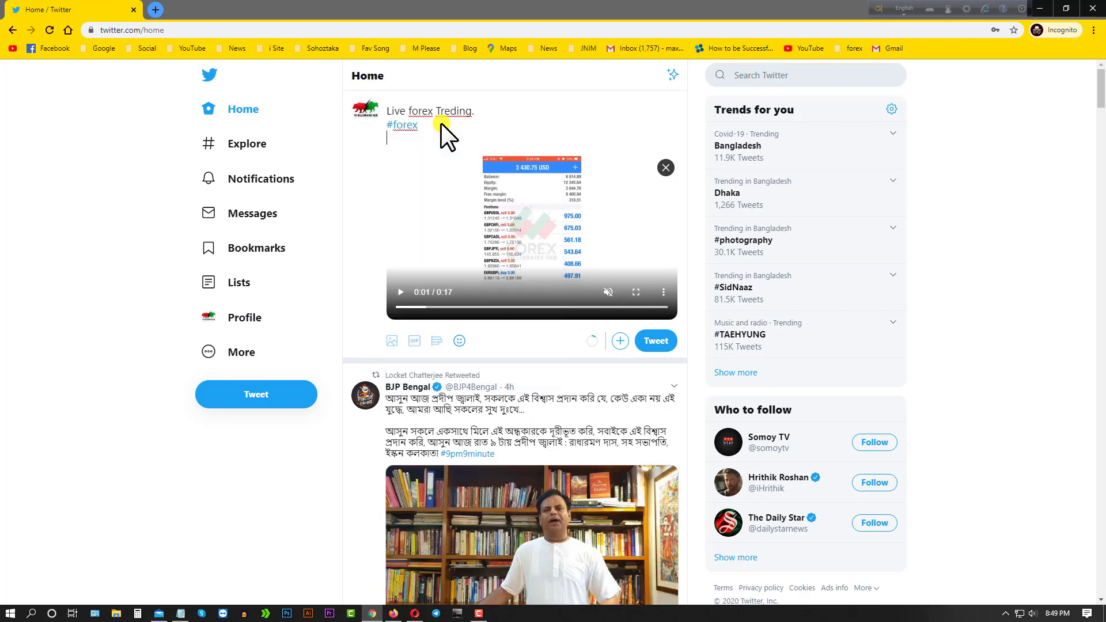
{"action": "type", "text": "#management"}
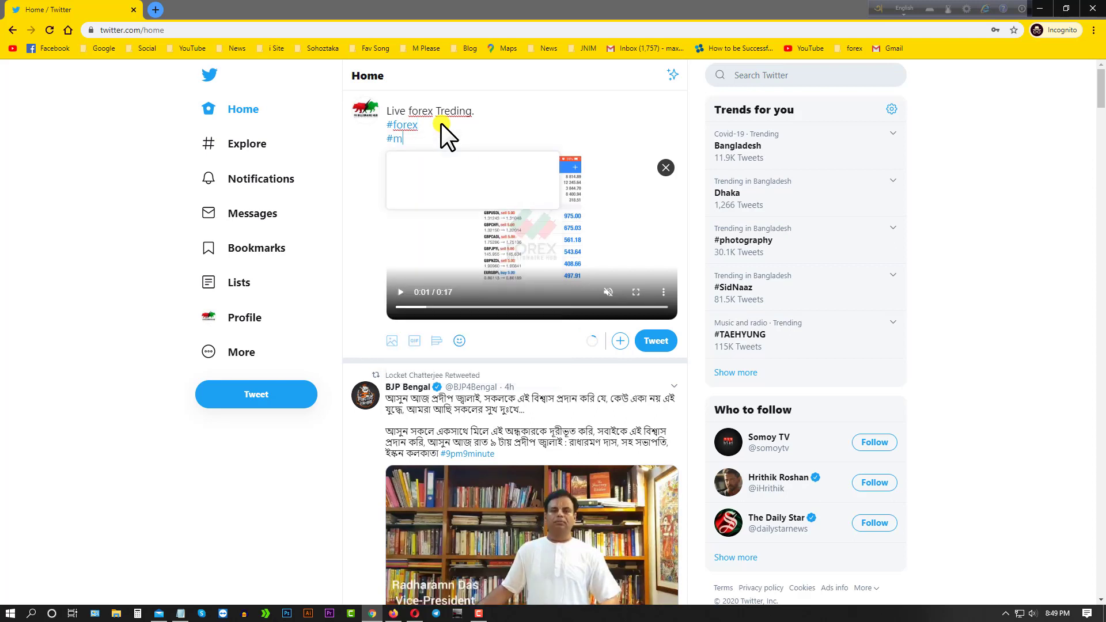
{"action": "key", "text": "Return"}
{"action": "type", "text": "#forexsignal"}
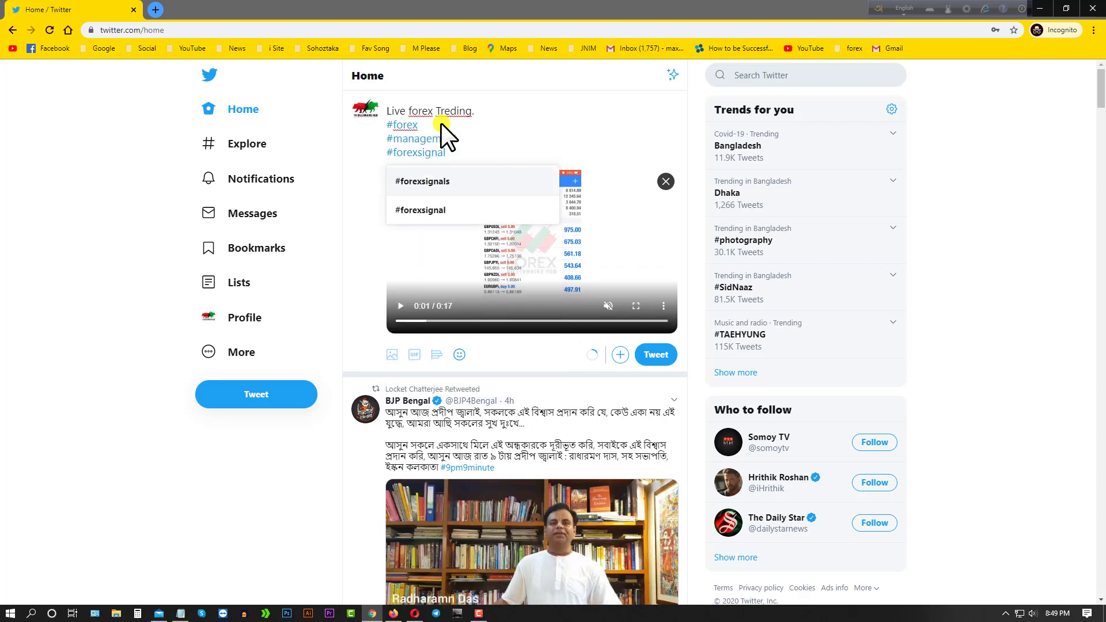
{"action": "left_click", "coordinate": [459, 182]}
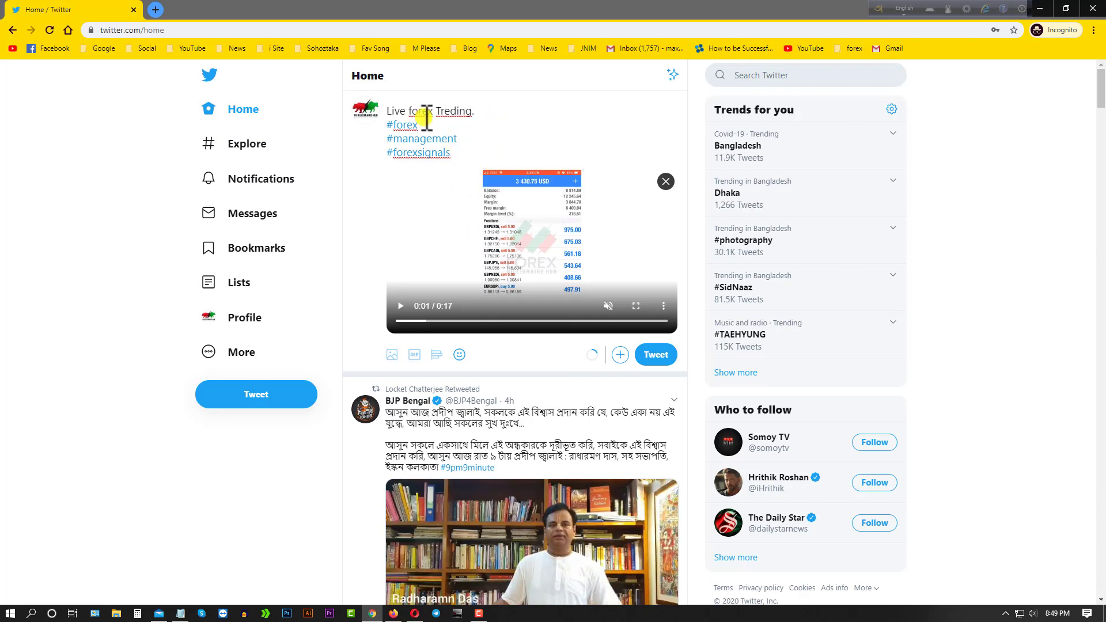
- Check the hashtags, post the tweet with its video and look at it in the home timeline
{"action": "left_click_drag", "start_coordinate": [431, 120], "coordinate": [384, 144]}
{"action": "left_click", "coordinate": [468, 136]}
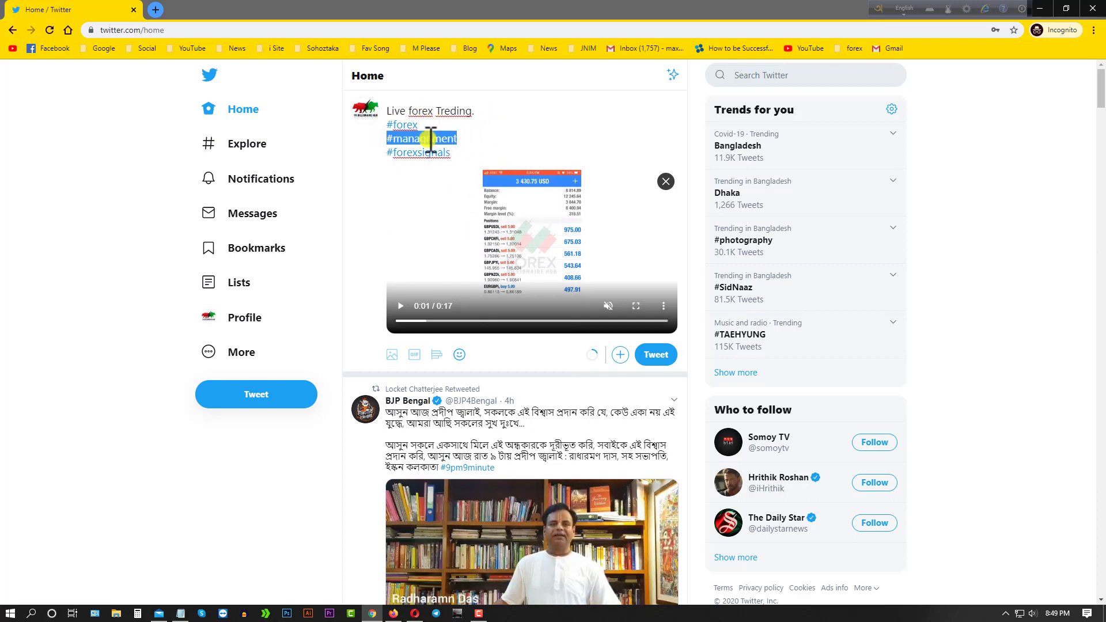
{"action": "left_click", "coordinate": [467, 152]}
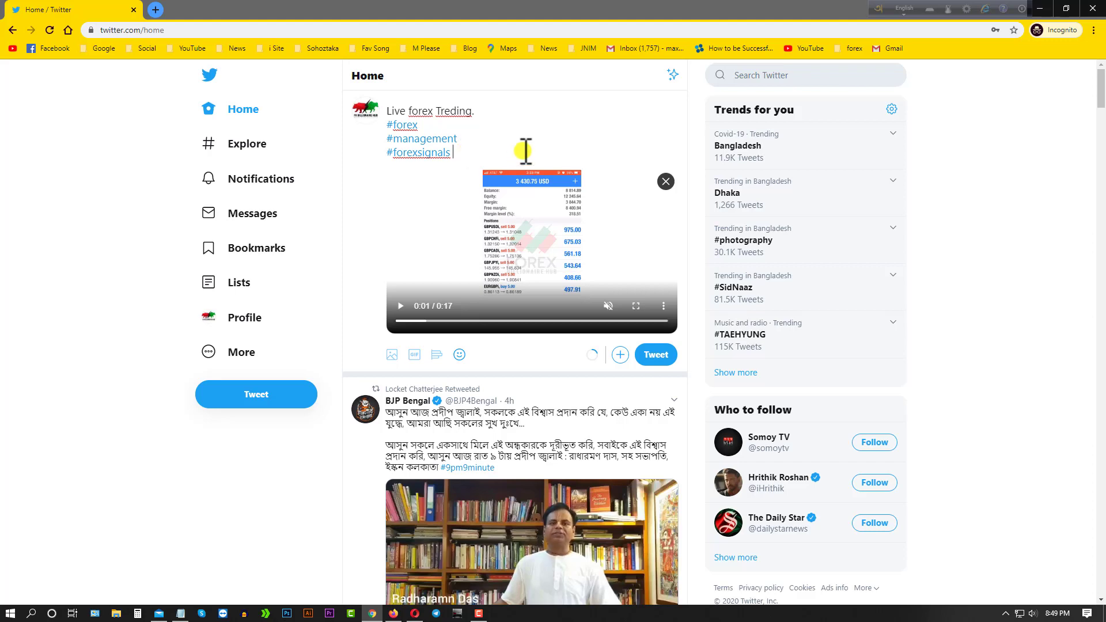
{"action": "left_click", "coordinate": [656, 355]}
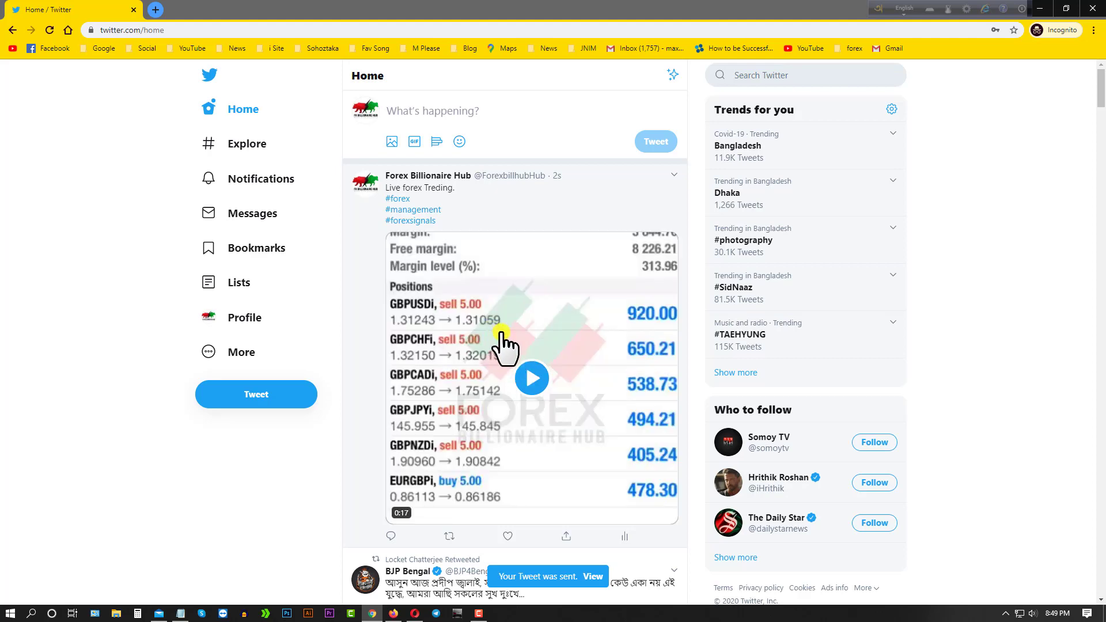
{"action": "scroll", "coordinate": [505, 340], "scroll_direction": "down", "scroll_amount": 5}
{"action": "scroll", "coordinate": [403, 253], "scroll_direction": "up", "scroll_amount": 6}
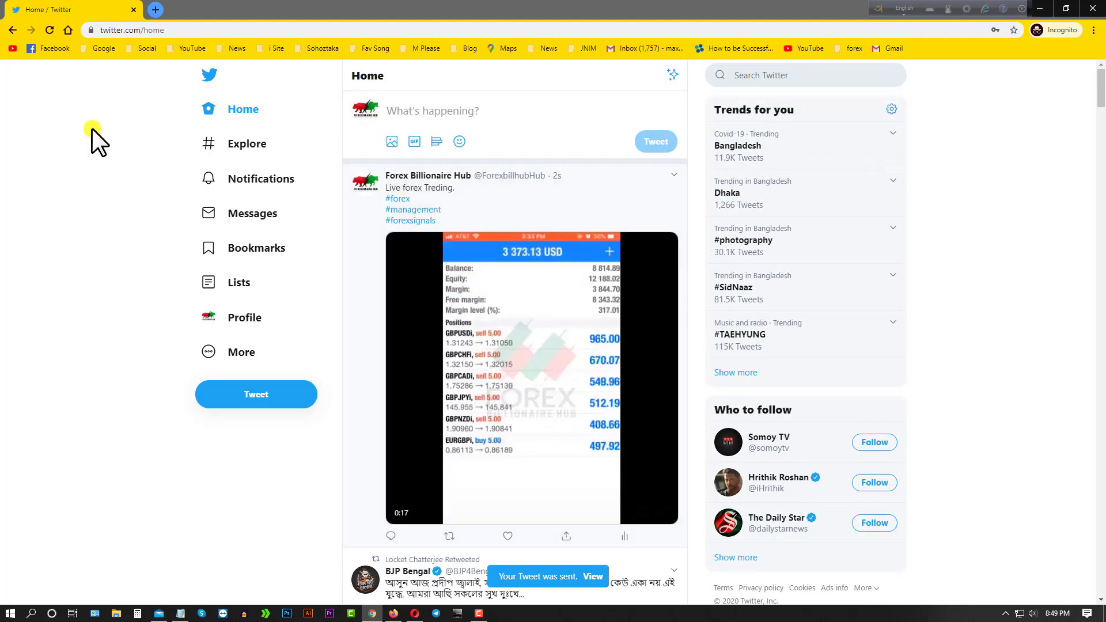
- Open the Forex Billionaire Hub account's own profile and look through its details and the newly posted tweet
{"action": "left_click", "coordinate": [249, 320]}
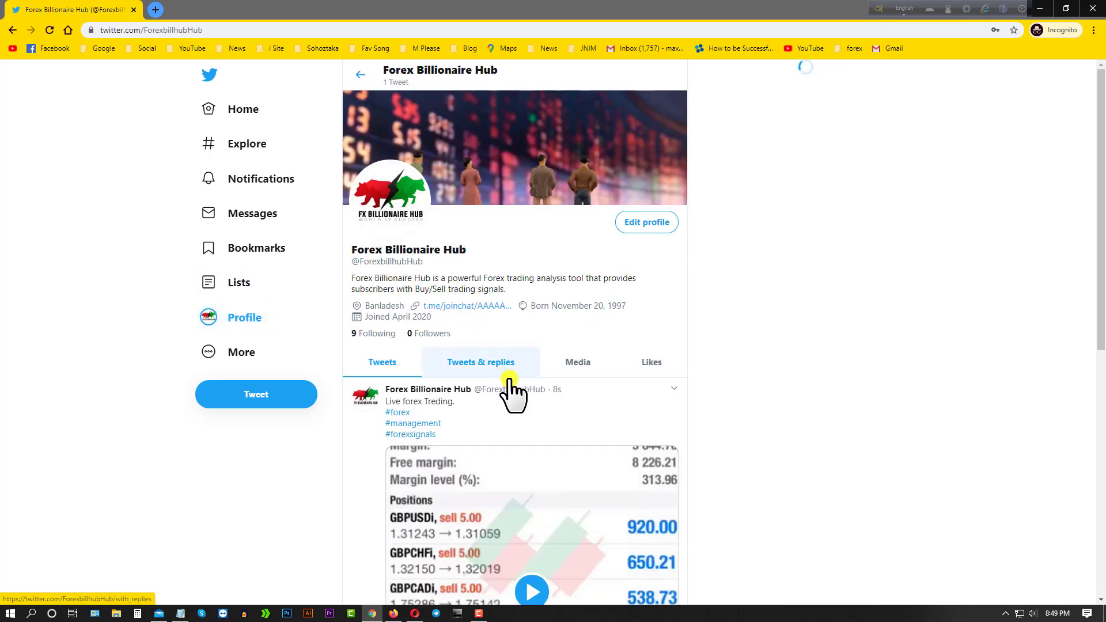
{"action": "scroll", "coordinate": [509, 390], "scroll_direction": "down", "scroll_amount": 5}
{"action": "scroll", "coordinate": [518, 374], "scroll_direction": "down", "scroll_amount": 3}
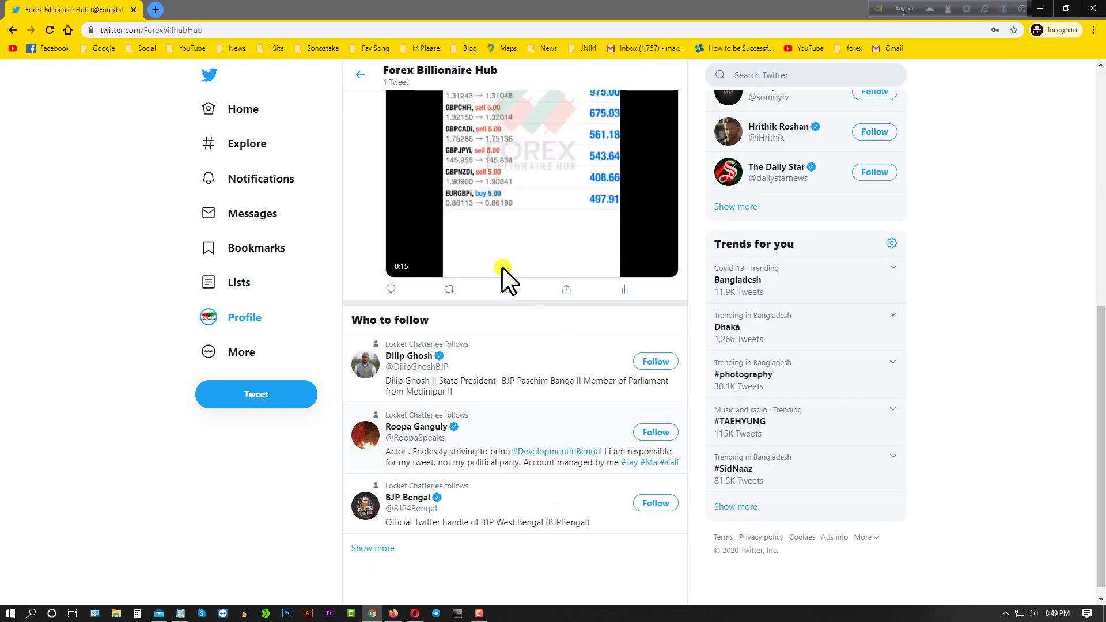
{"action": "scroll", "coordinate": [495, 259], "scroll_direction": "up", "scroll_amount": 5}
{"action": "scroll", "coordinate": [521, 383], "scroll_direction": "up", "scroll_amount": 3}
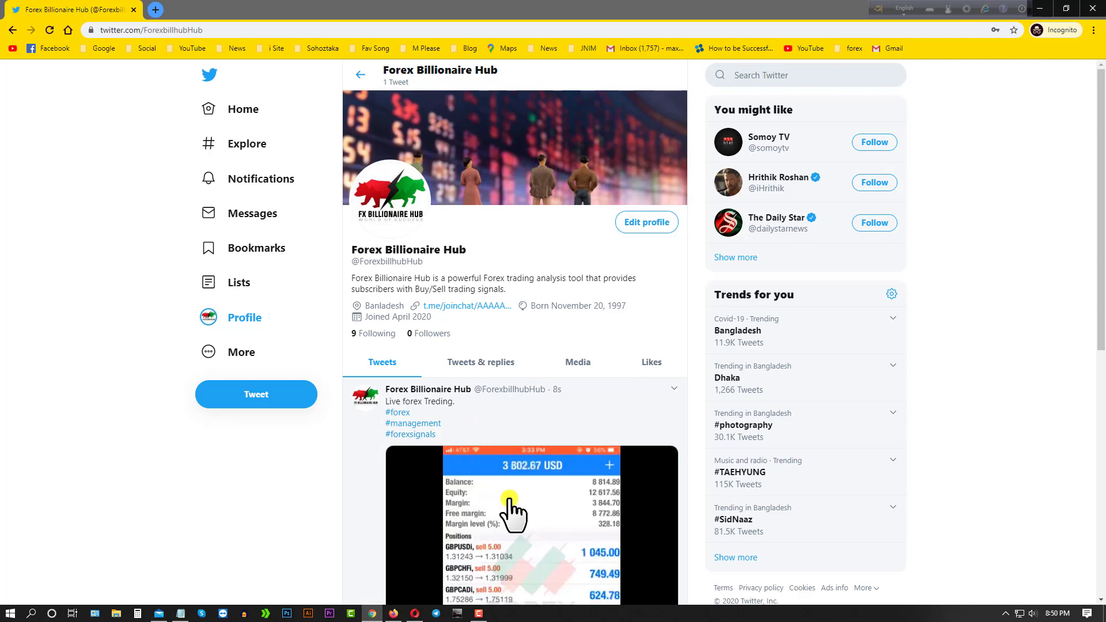
{"action": "mouse_move", "coordinate": [407, 389]}
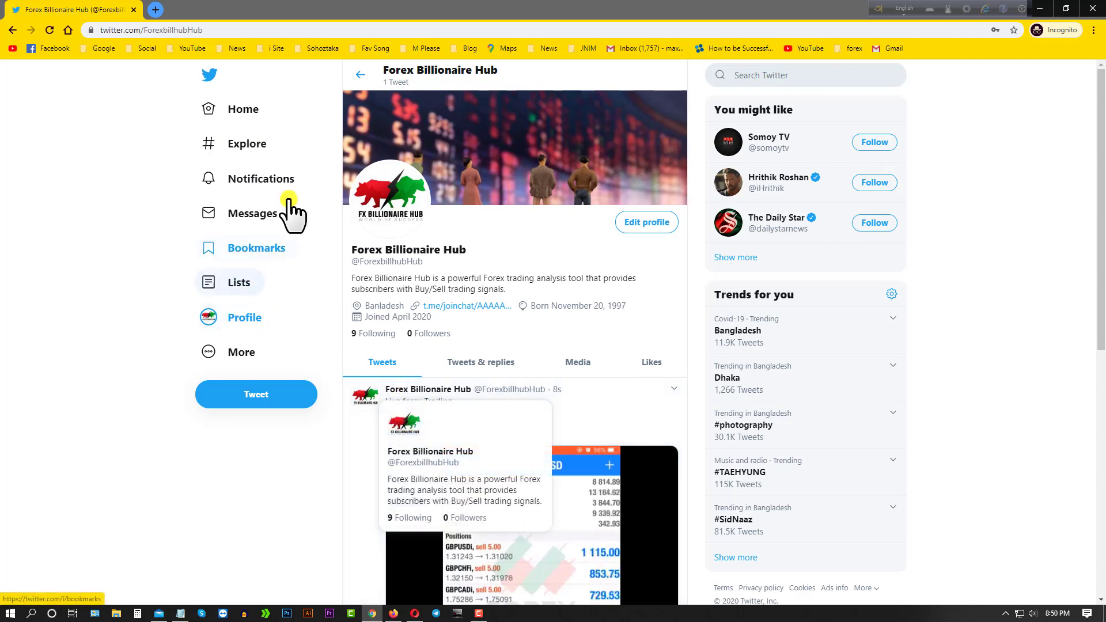
- Open the Forex Billionaire Hub profile from its tweet in the home timeline and check where its Telegram link leads
{"action": "left_click", "coordinate": [248, 110]}
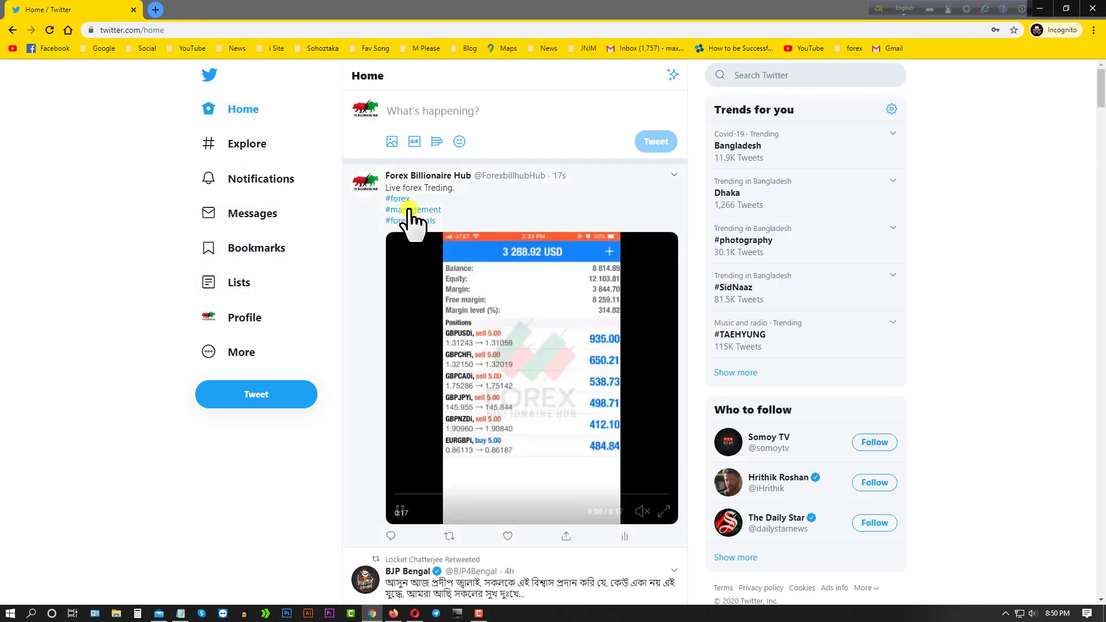
{"action": "left_click", "coordinate": [429, 176]}
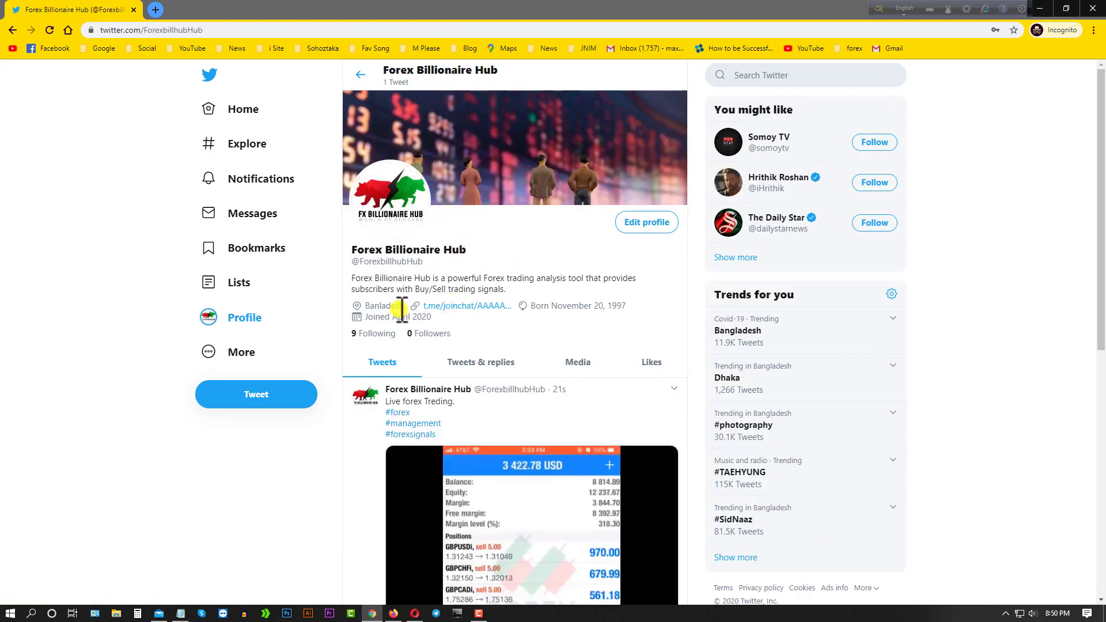
{"action": "left_click", "coordinate": [439, 305]}
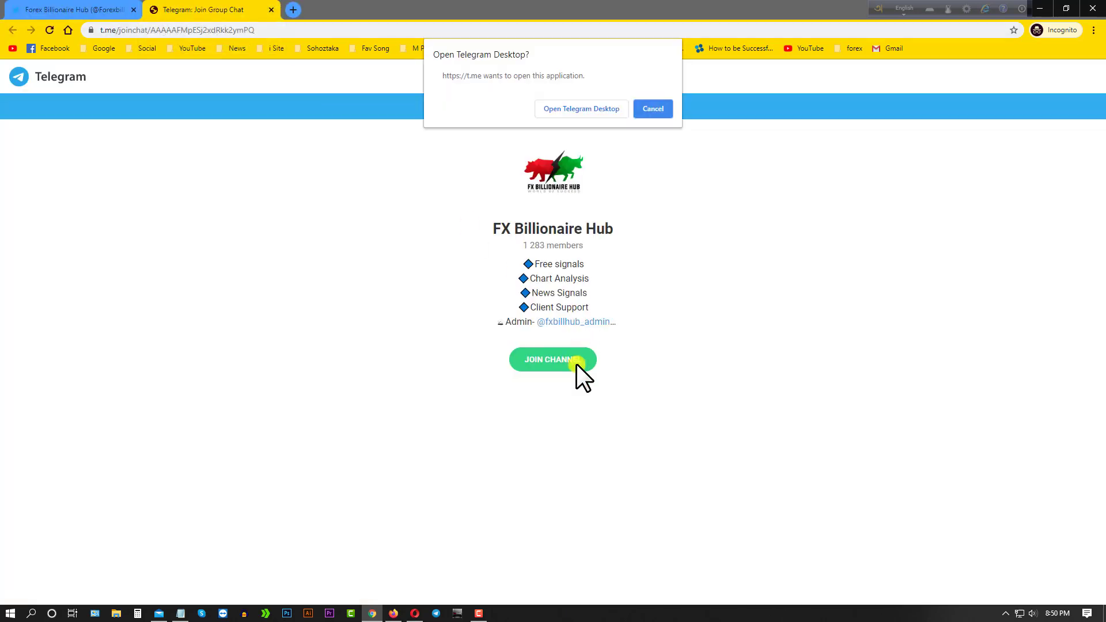
{"action": "left_click", "coordinate": [271, 9]}
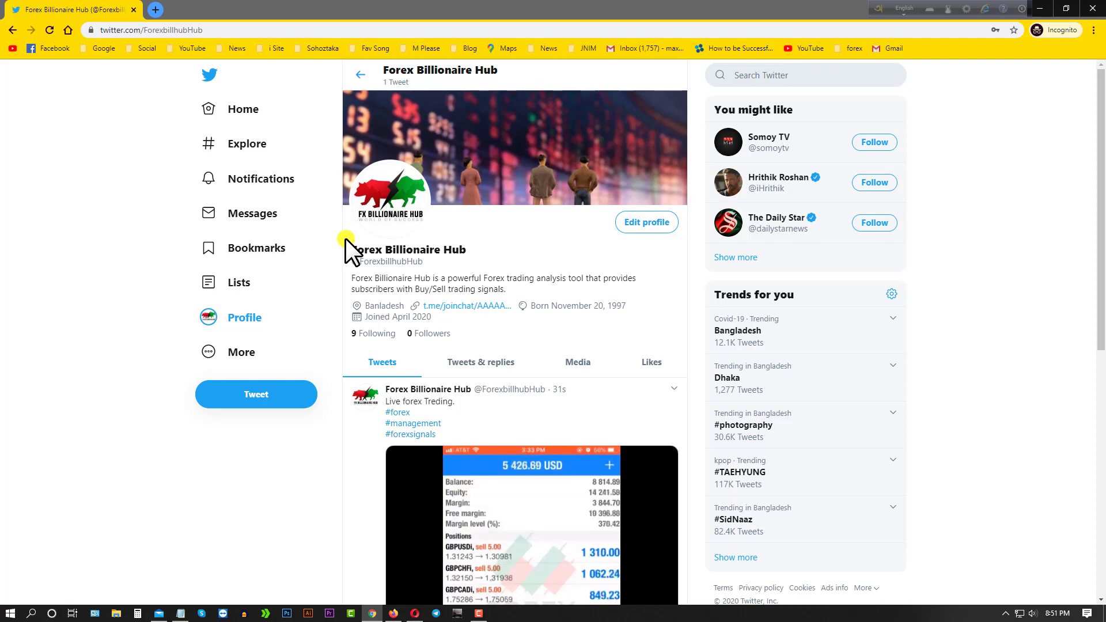
{"action": "scroll", "coordinate": [344, 398], "scroll_direction": "down", "scroll_amount": 3}
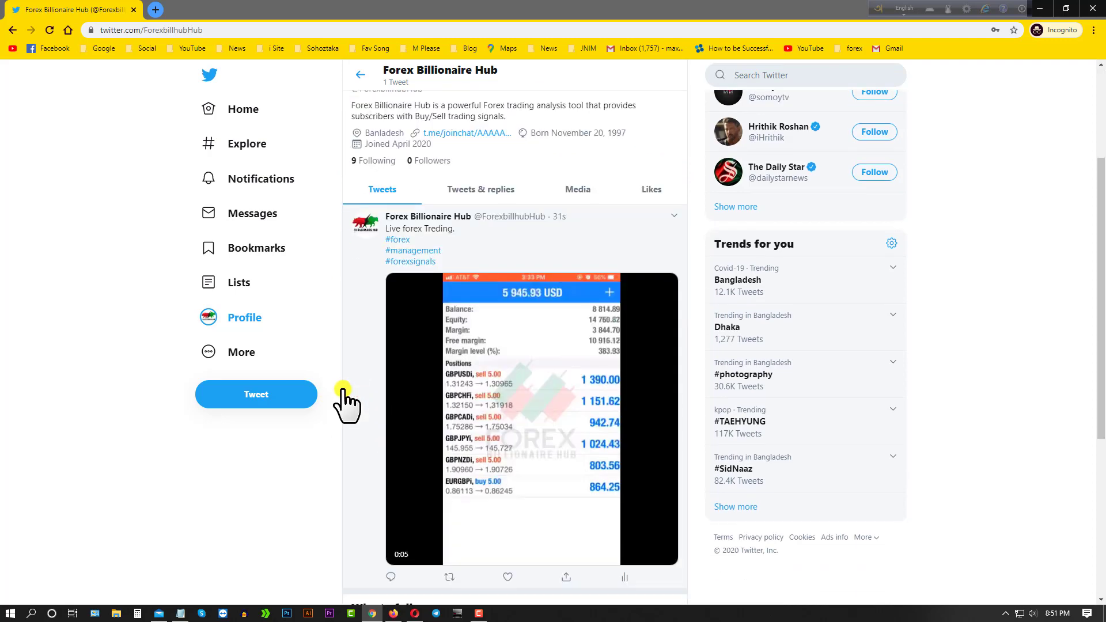
{"action": "scroll", "coordinate": [344, 397], "scroll_direction": "up", "scroll_amount": 3}
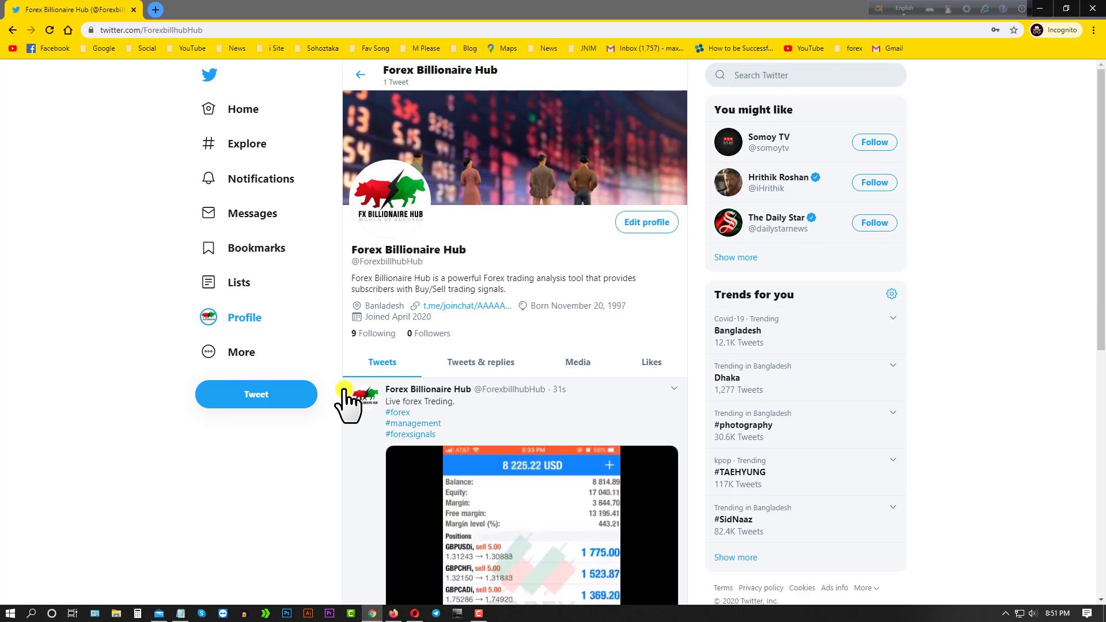